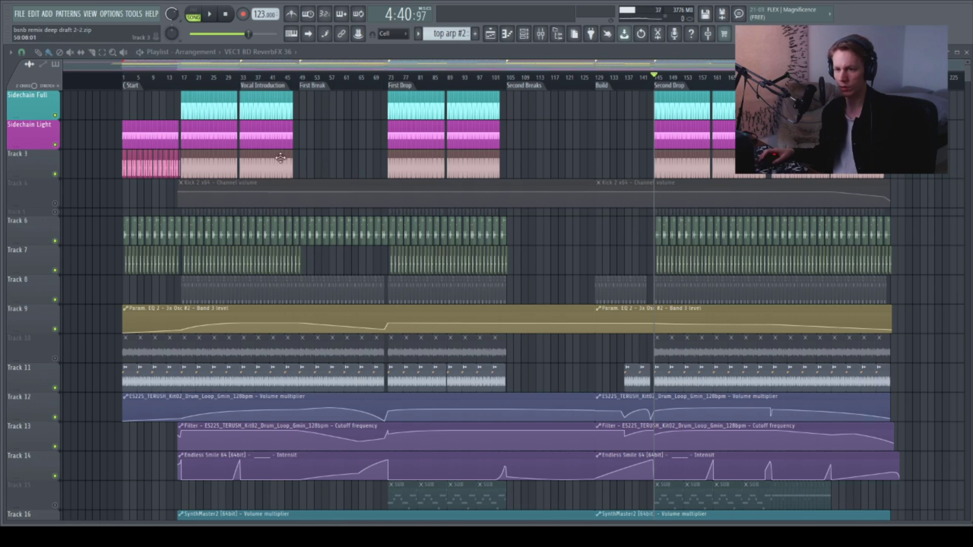
Zoom into the First Drop, set the song position to bar 73, and play it.
{"action": "scroll", "coordinate": [260, 168], "scroll_direction": "up", "scroll_amount": 1}
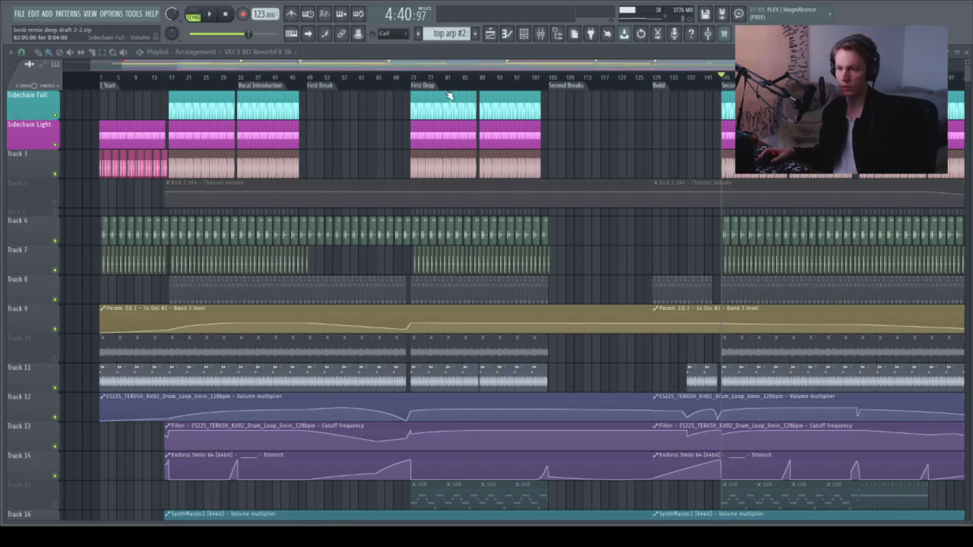
{"action": "left_click_drag", "start_coordinate": [469, 67], "coordinate": [472, 70]}
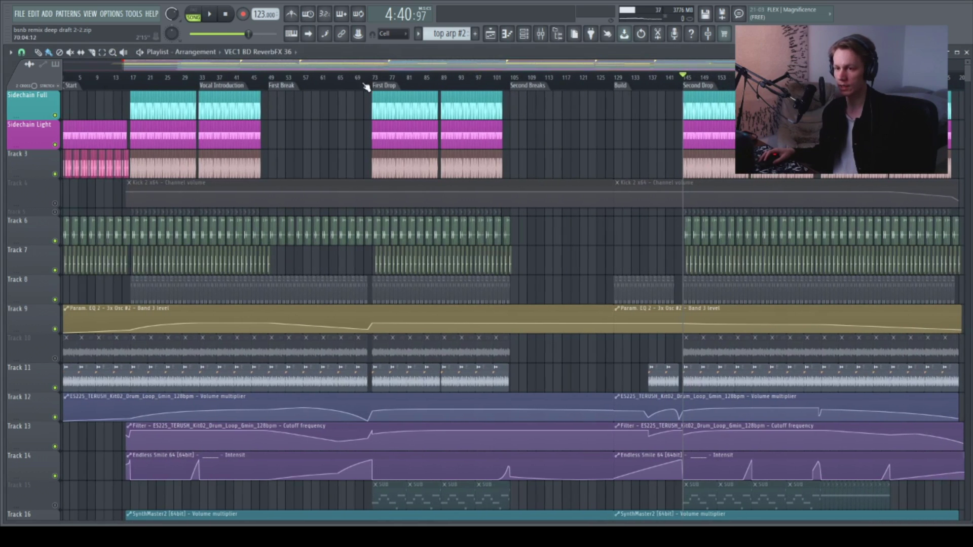
{"action": "left_click", "coordinate": [375, 78]}
{"action": "scroll", "coordinate": [412, 87], "scroll_direction": "up", "scroll_amount": 3}
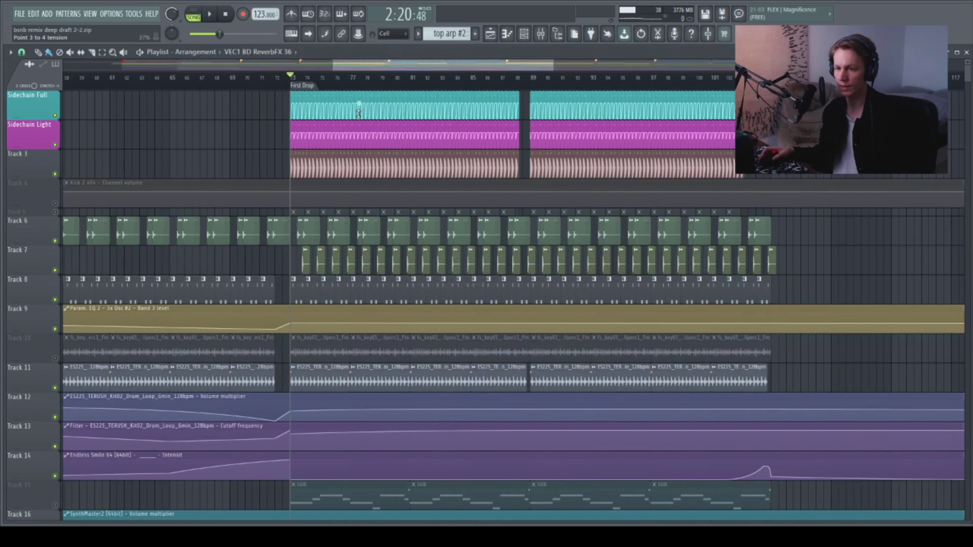
{"action": "scroll", "coordinate": [456, 101], "scroll_direction": "left", "scroll_amount": 1}
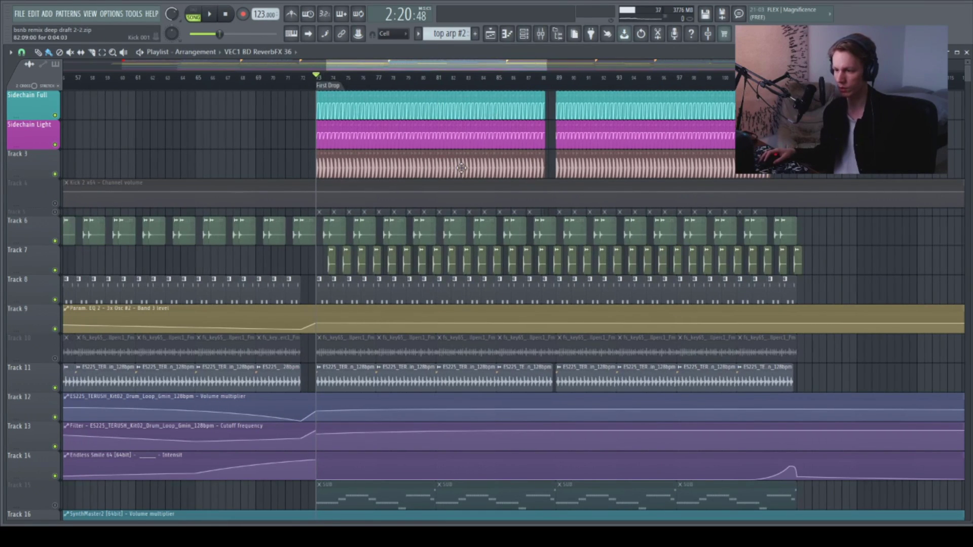
{"action": "key", "text": "space"}
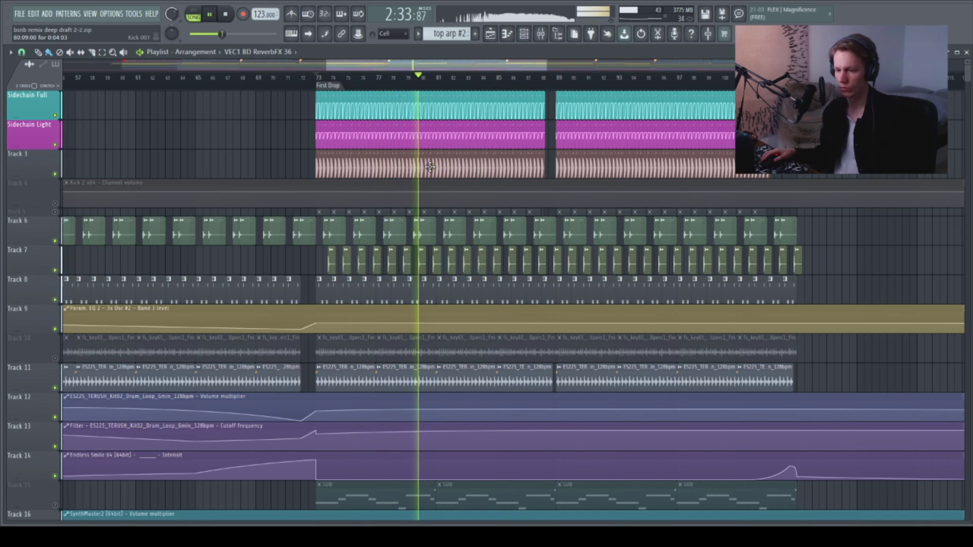
Stop the First Drop and play the song from the Second Drop at bar 145.
{"action": "key", "text": "space"}
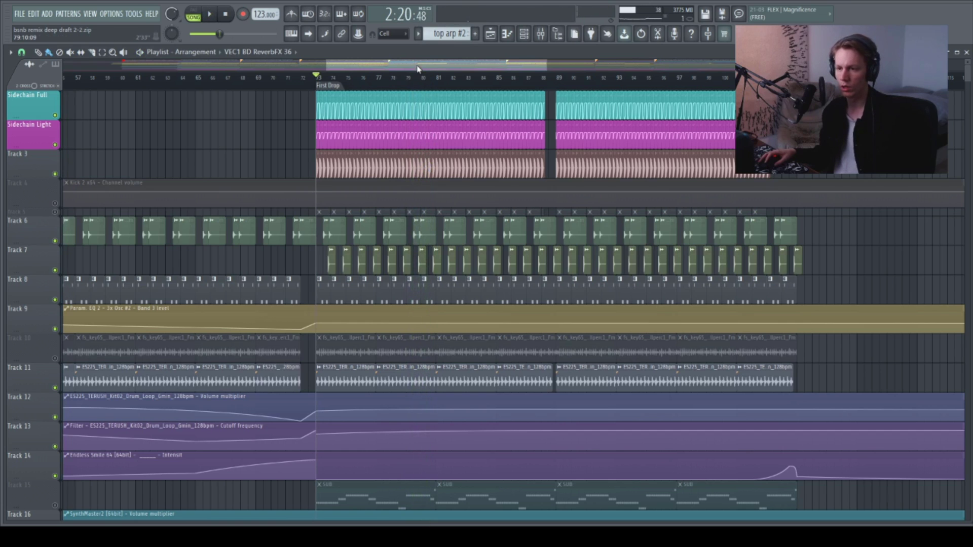
{"action": "scroll", "coordinate": [454, 85], "scroll_direction": "right", "scroll_amount": 4}
{"action": "scroll", "coordinate": [453, 85], "scroll_direction": "down", "scroll_amount": 5}
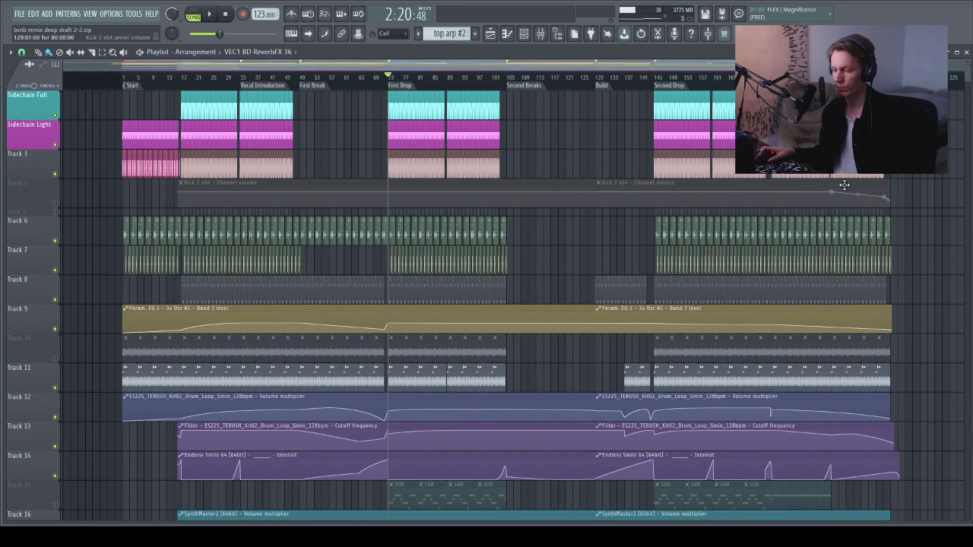
{"action": "scroll", "coordinate": [709, 171], "scroll_direction": "down", "scroll_amount": 3}
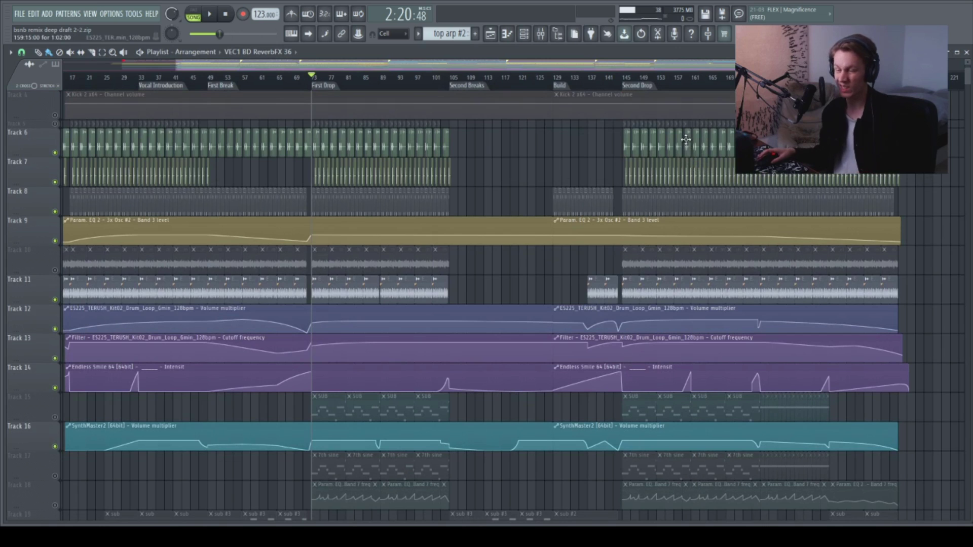
{"action": "left_click", "coordinate": [628, 80]}
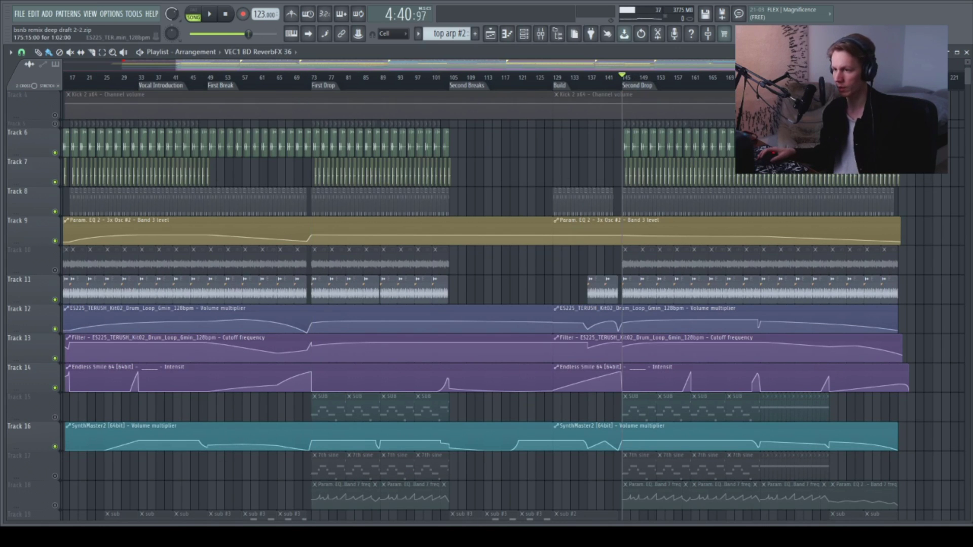
{"action": "scroll", "coordinate": [628, 80], "scroll_direction": "up", "scroll_amount": 3}
{"action": "key", "text": "space"}
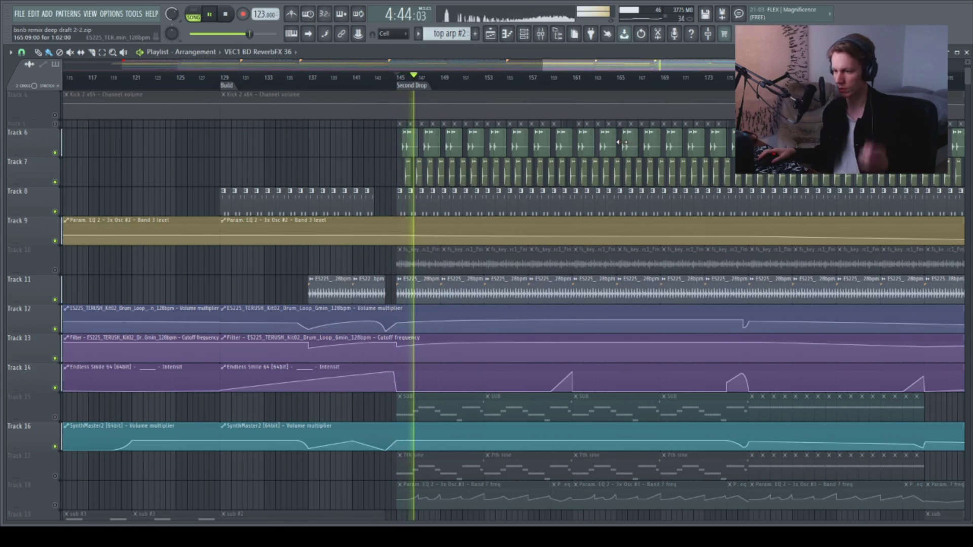
Scroll through the track rows, stop back at bar 145, and zoom in on the Second Drop.
{"action": "scroll", "coordinate": [606, 138], "scroll_direction": "down", "scroll_amount": 1}
{"action": "scroll", "coordinate": [605, 137], "scroll_direction": "down", "scroll_amount": 10}
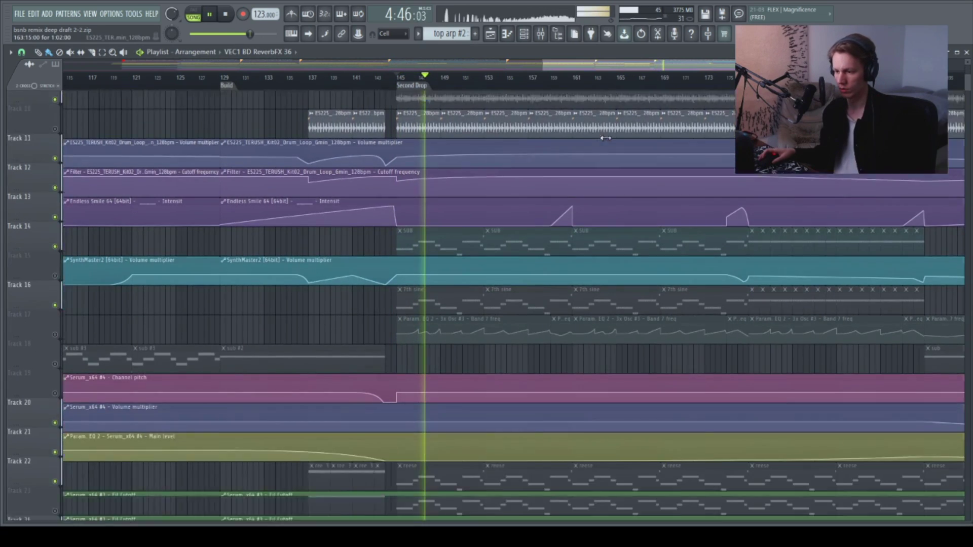
{"action": "scroll", "coordinate": [609, 145], "scroll_direction": "down", "scroll_amount": 3}
{"action": "scroll", "coordinate": [608, 144], "scroll_direction": "up", "scroll_amount": 6}
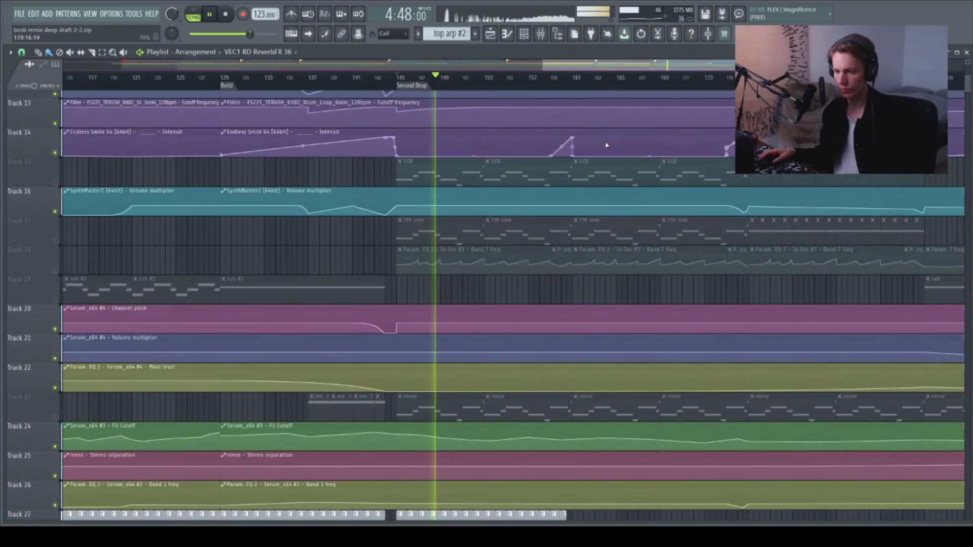
{"action": "key", "text": "space"}
{"action": "scroll", "coordinate": [604, 145], "scroll_direction": "down", "scroll_amount": 17}
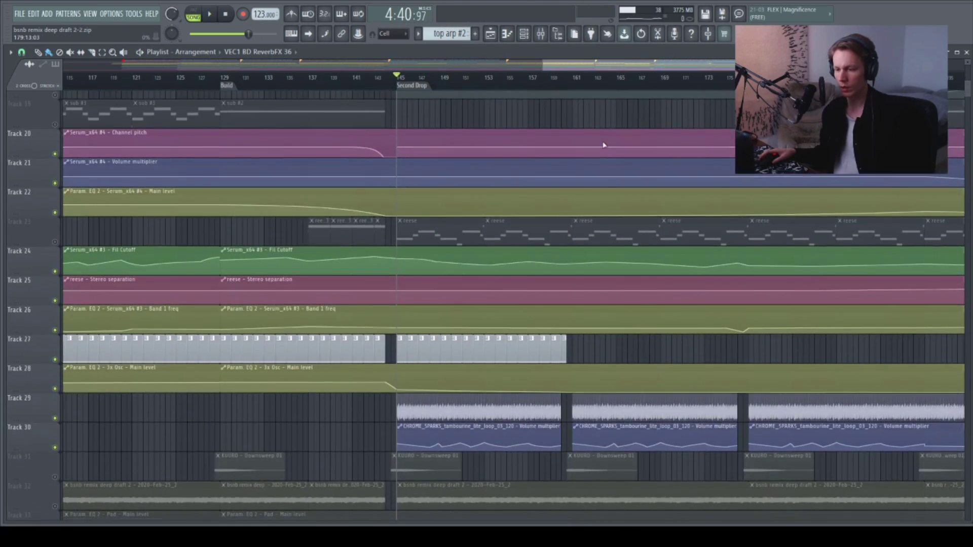
{"action": "scroll", "coordinate": [601, 146], "scroll_direction": "down", "scroll_amount": 5, "text": "ctrl"}
{"action": "scroll", "coordinate": [600, 146], "scroll_direction": "down", "scroll_amount": 3}
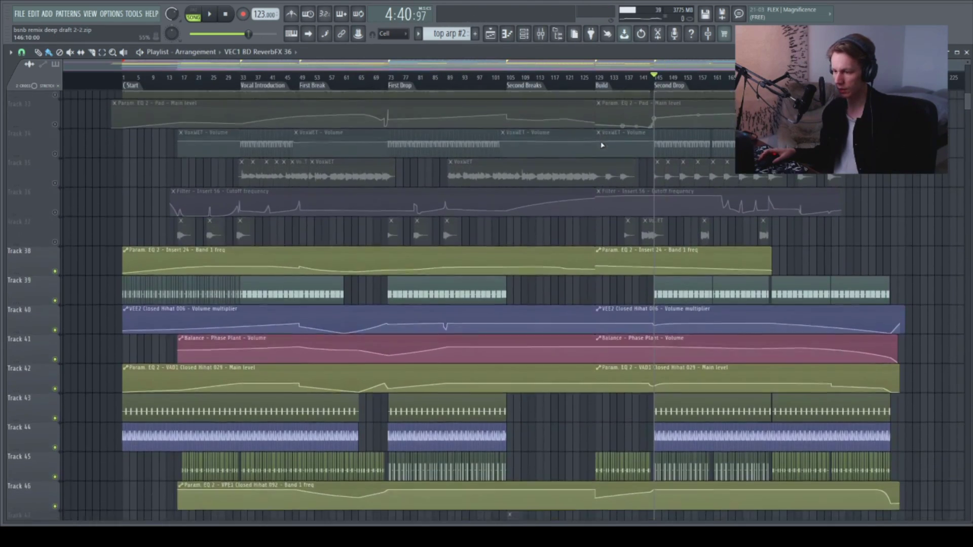
{"action": "scroll", "coordinate": [602, 146], "scroll_direction": "up", "scroll_amount": 9}
{"action": "scroll", "coordinate": [603, 147], "scroll_direction": "up", "scroll_amount": 8}
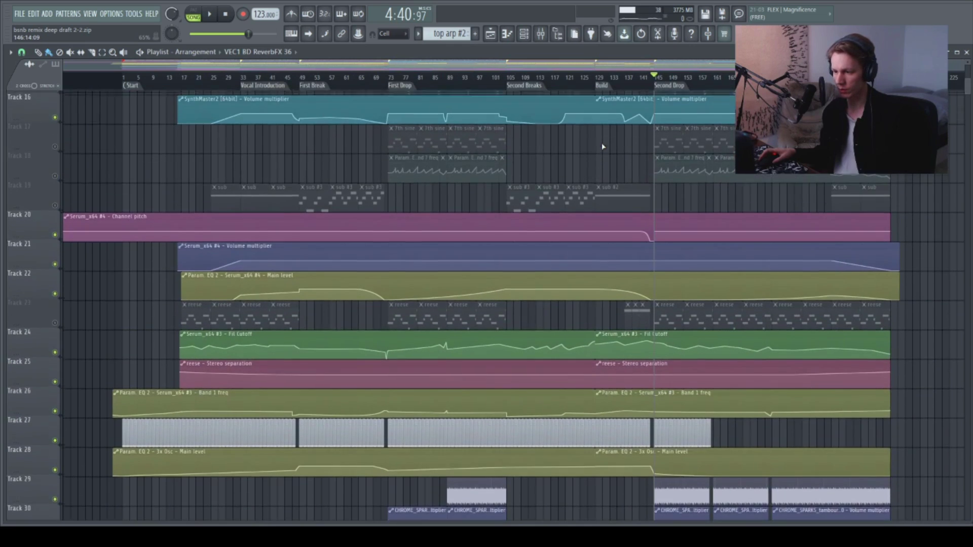
{"action": "scroll", "coordinate": [795, 177], "scroll_direction": "up", "scroll_amount": 15}
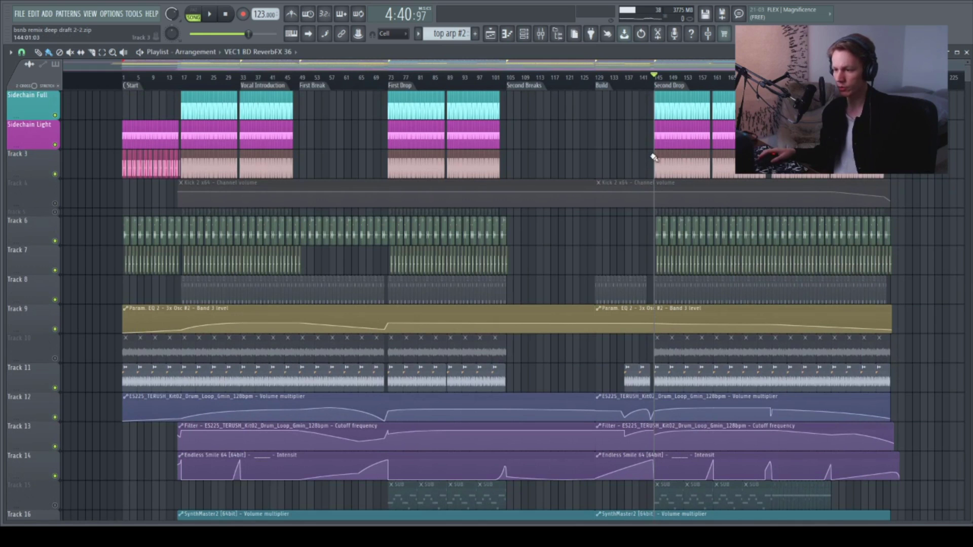
{"action": "scroll", "coordinate": [651, 157], "scroll_direction": "down", "scroll_amount": 4}
{"action": "scroll", "coordinate": [750, 231], "scroll_direction": "up", "scroll_amount": 4}
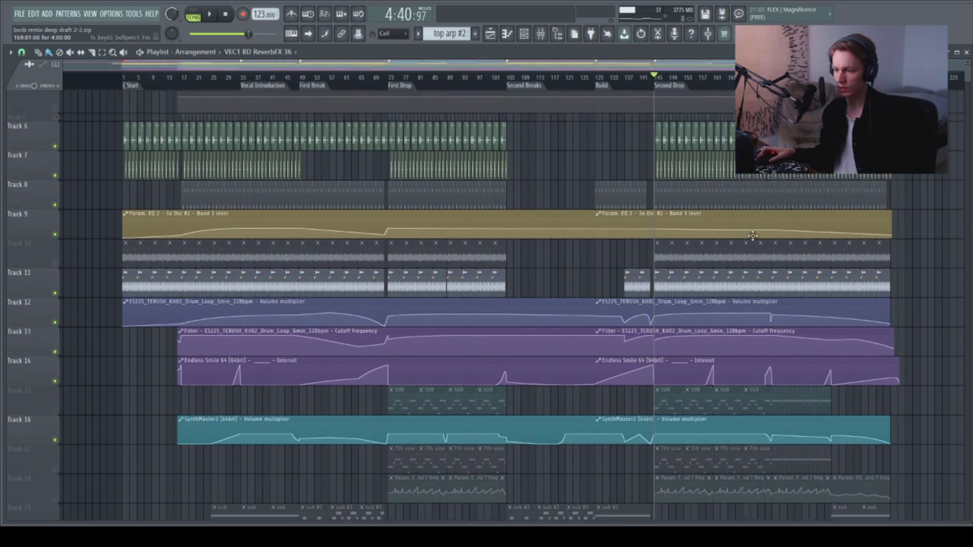
Play the Second Drop again from bar 145 and stop.
{"action": "scroll", "coordinate": [745, 232], "scroll_direction": "up", "scroll_amount": 5}
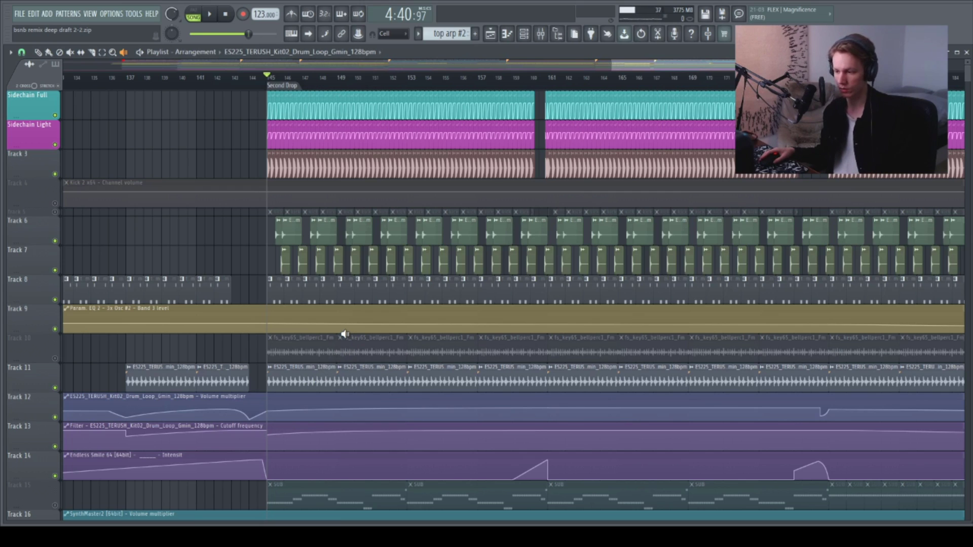
{"action": "scroll", "coordinate": [345, 334], "scroll_direction": "down", "scroll_amount": 3}
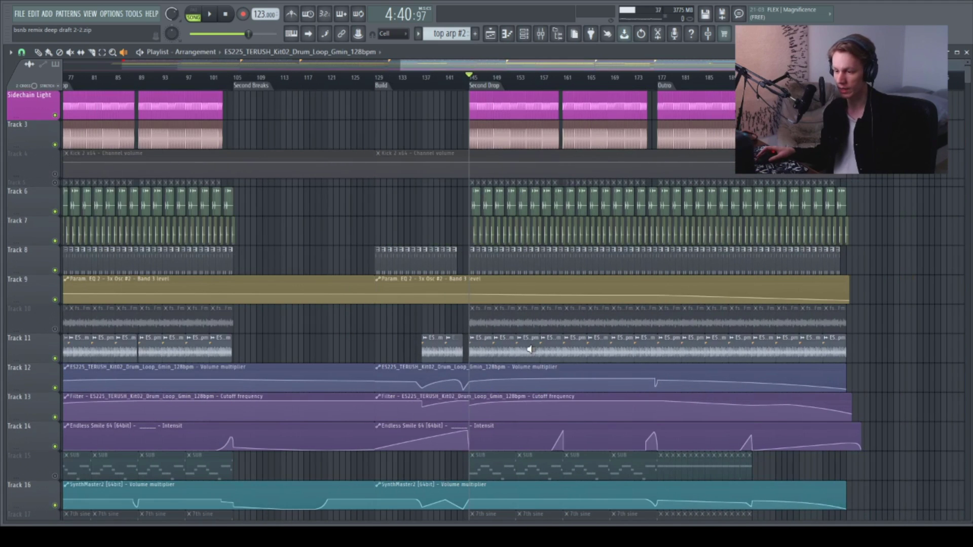
{"action": "scroll", "coordinate": [531, 350], "scroll_direction": "up", "scroll_amount": 2}
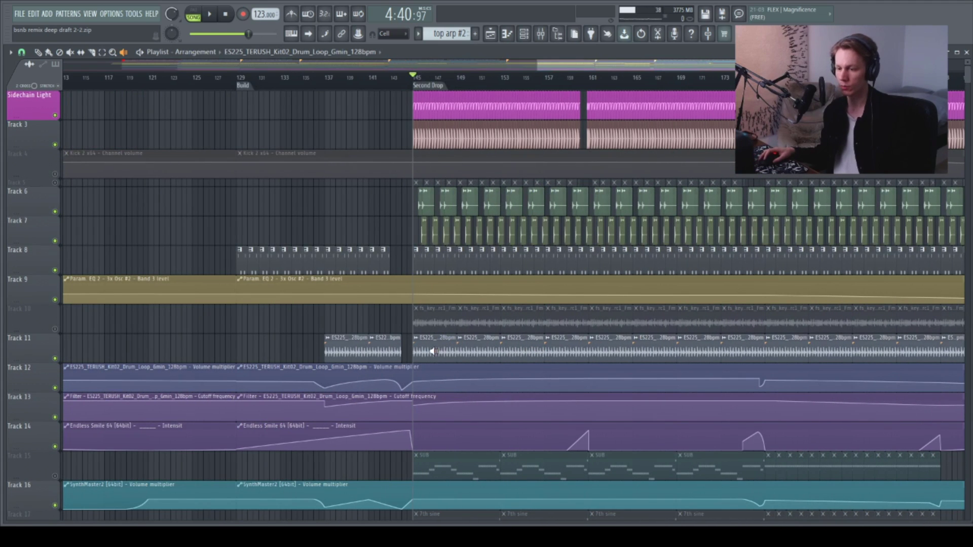
{"action": "scroll", "coordinate": [433, 349], "scroll_direction": "down", "scroll_amount": 6}
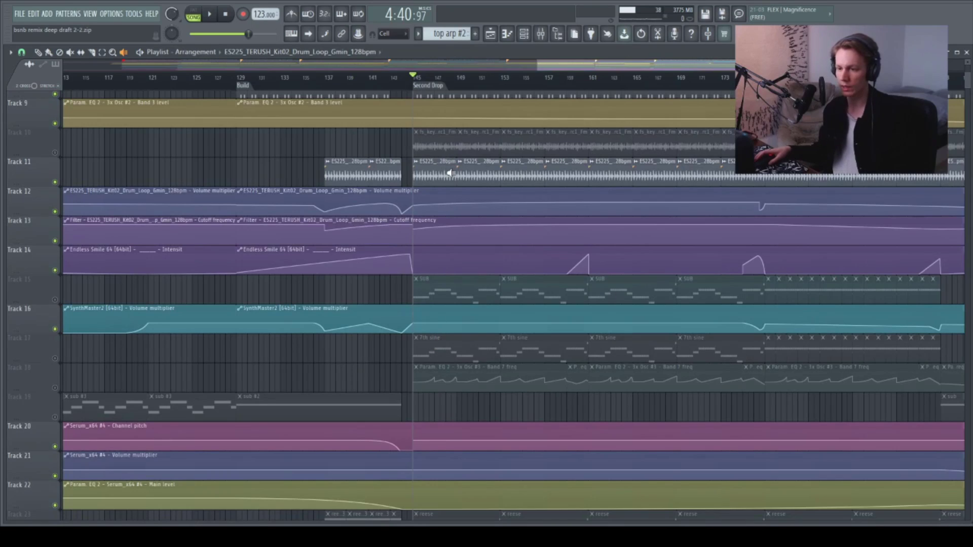
{"action": "scroll", "coordinate": [434, 174], "scroll_direction": "up", "scroll_amount": 5}
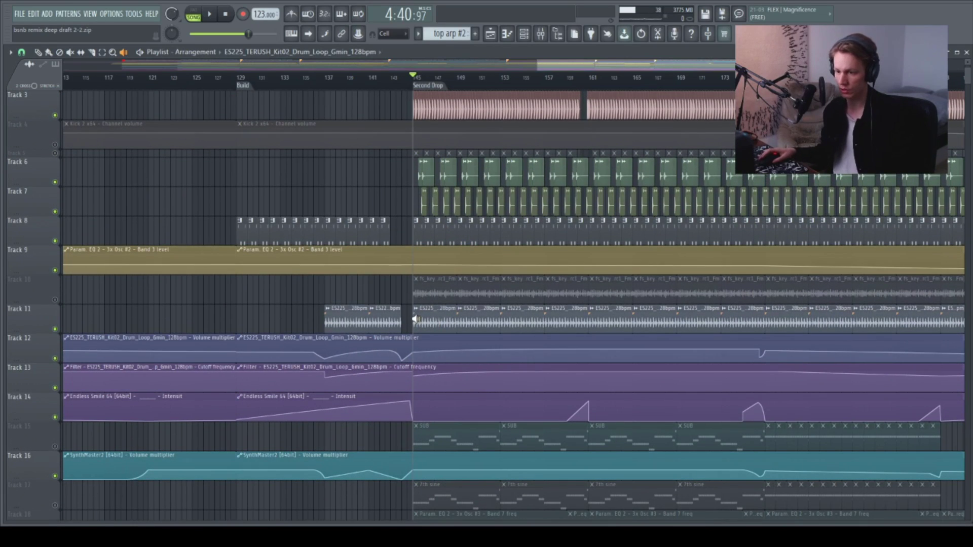
{"action": "key", "text": "space"}
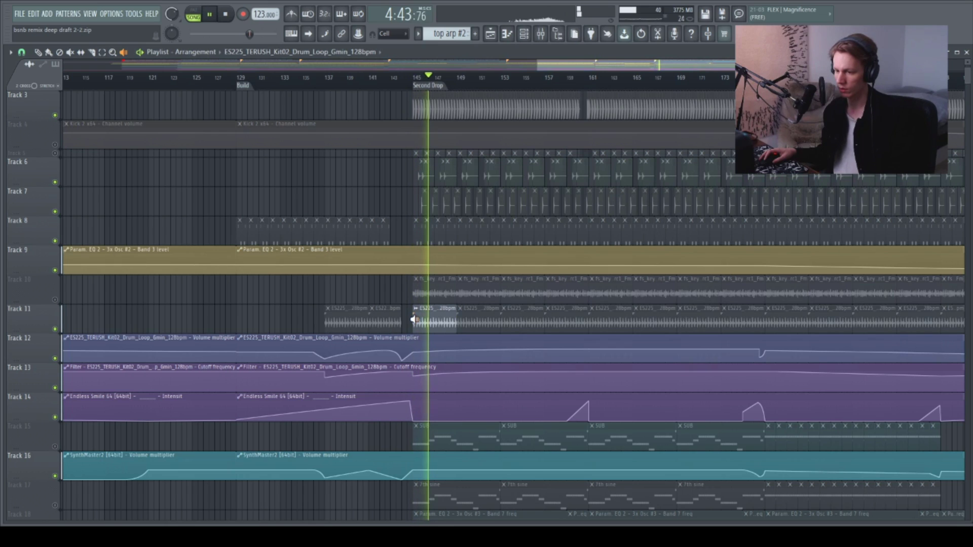
{"action": "key", "text": "space"}
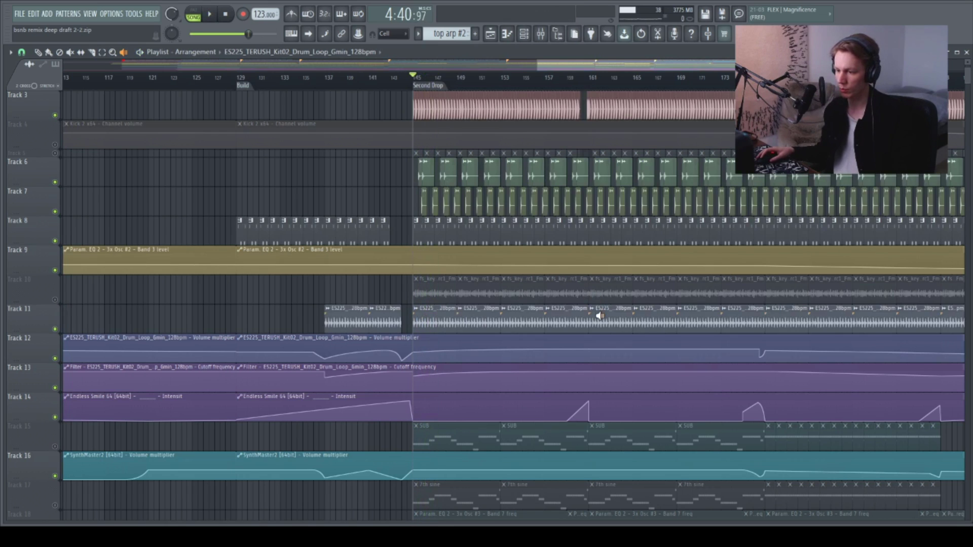
Preview Track 11's drum loop from bar 162, then view Track 22 and below zoomed out.
{"action": "left_click", "coordinate": [599, 315]}
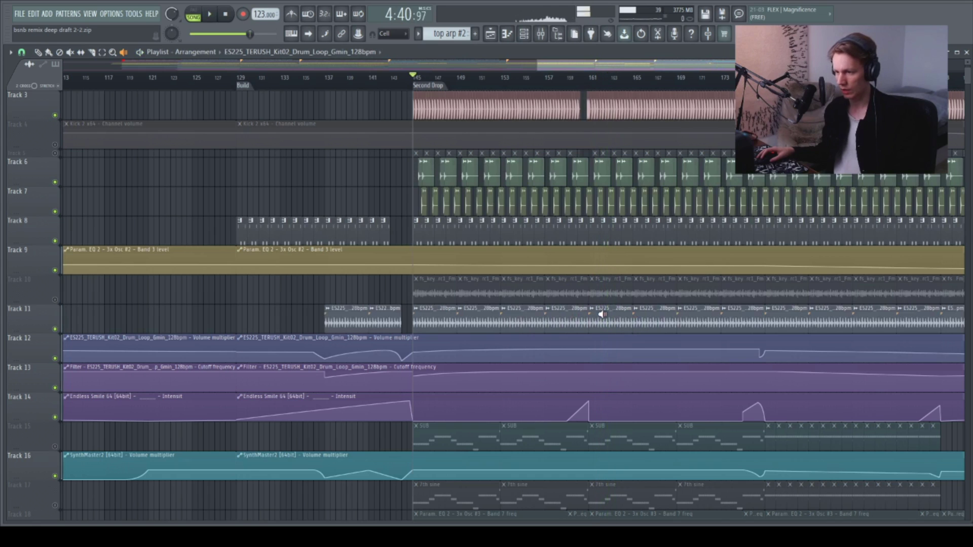
{"action": "scroll", "coordinate": [564, 254], "scroll_direction": "down", "scroll_amount": 4}
{"action": "scroll", "coordinate": [530, 251], "scroll_direction": "down", "scroll_amount": 14}
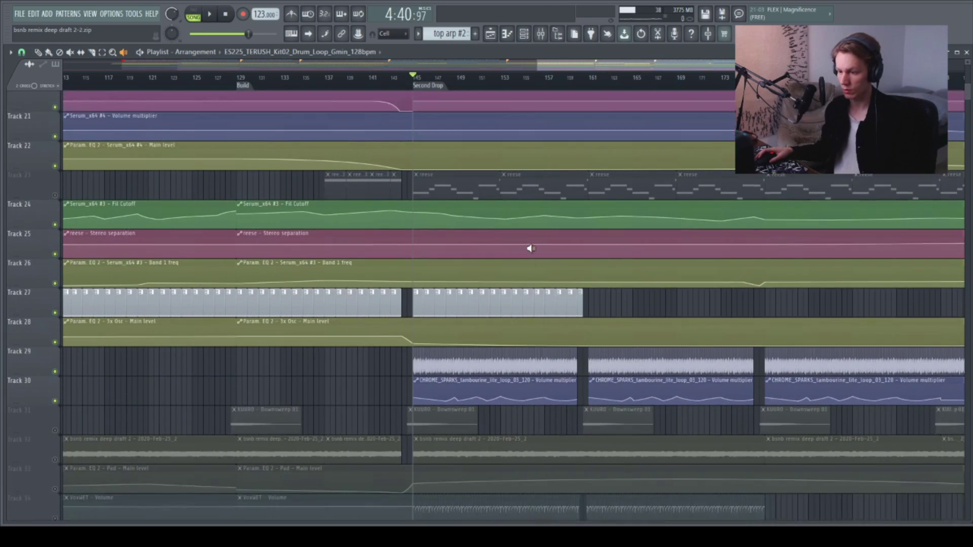
{"action": "scroll", "coordinate": [664, 284], "scroll_direction": "up", "scroll_amount": 2}
{"action": "scroll", "coordinate": [656, 283], "scroll_direction": "up", "scroll_amount": 1}
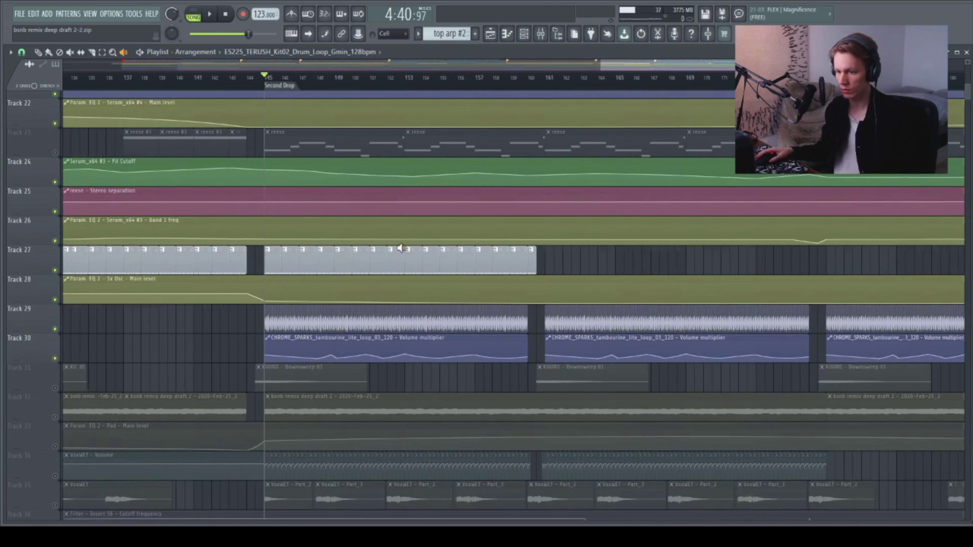
{"action": "scroll", "coordinate": [401, 248], "scroll_direction": "down", "scroll_amount": 4}
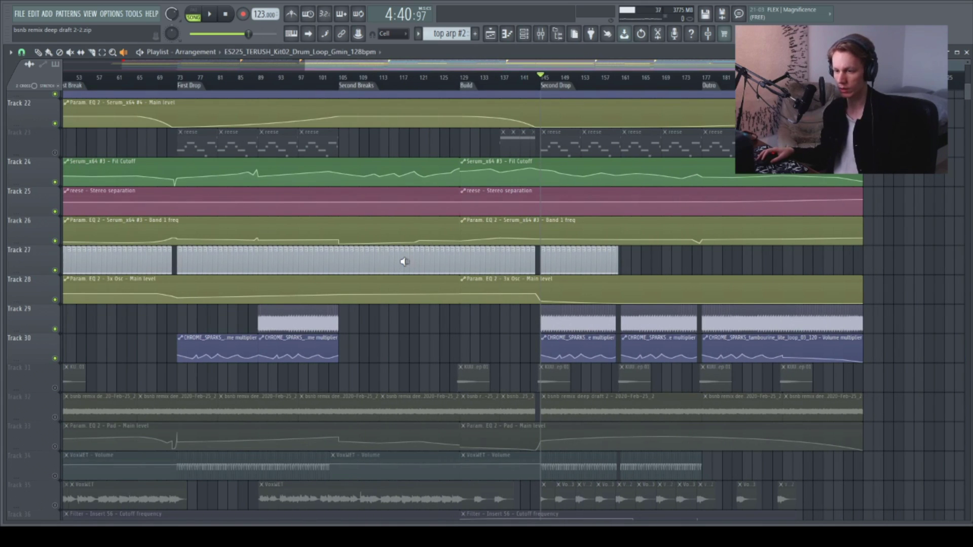
Preview Track 27's noise clip from around bar 117, then stop back at bar 145.
{"action": "left_click", "coordinate": [402, 262]}
{"action": "key", "text": "space"}
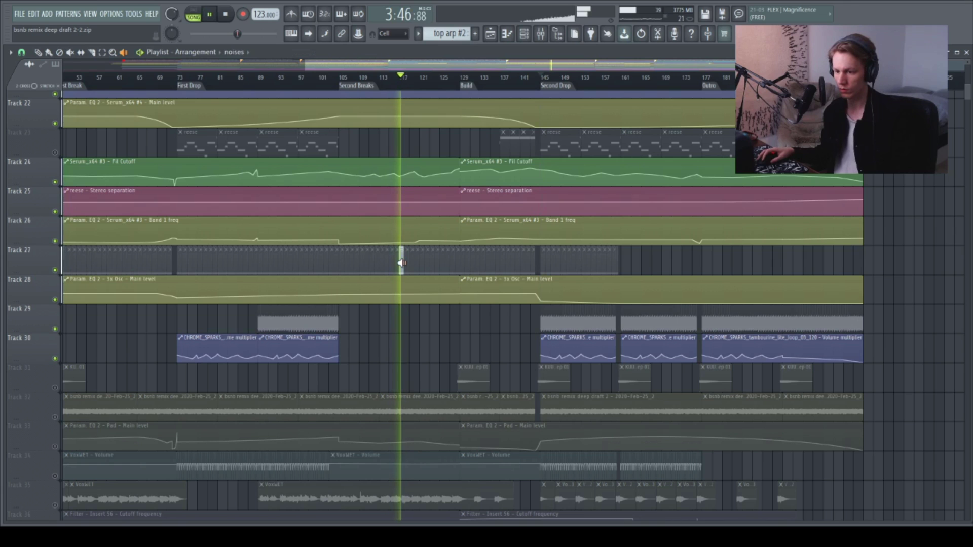
{"action": "key", "text": "space"}
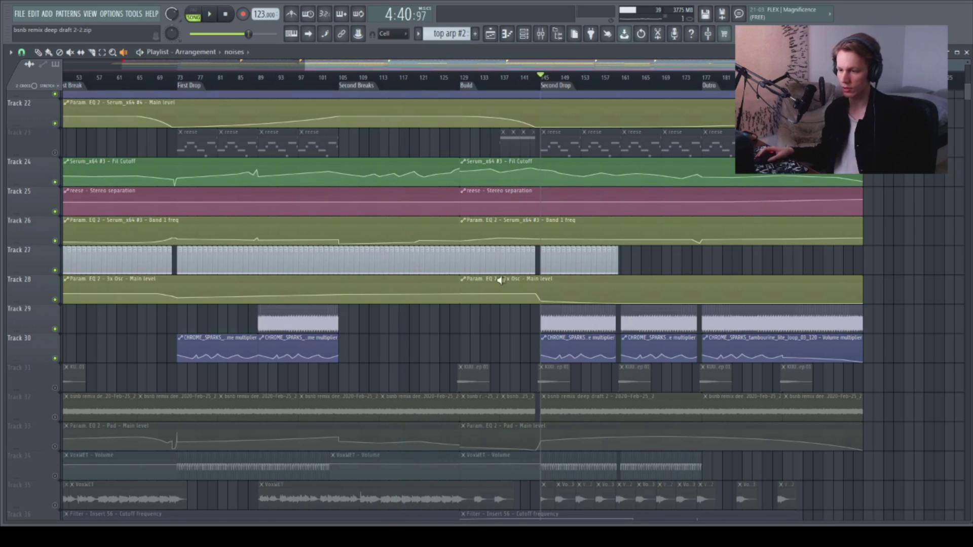
Zoom in on bars 133–176 around the Second Drop marker and scan the track rows.
{"action": "left_click_drag", "start_coordinate": [418, 68], "coordinate": [194, 287]}
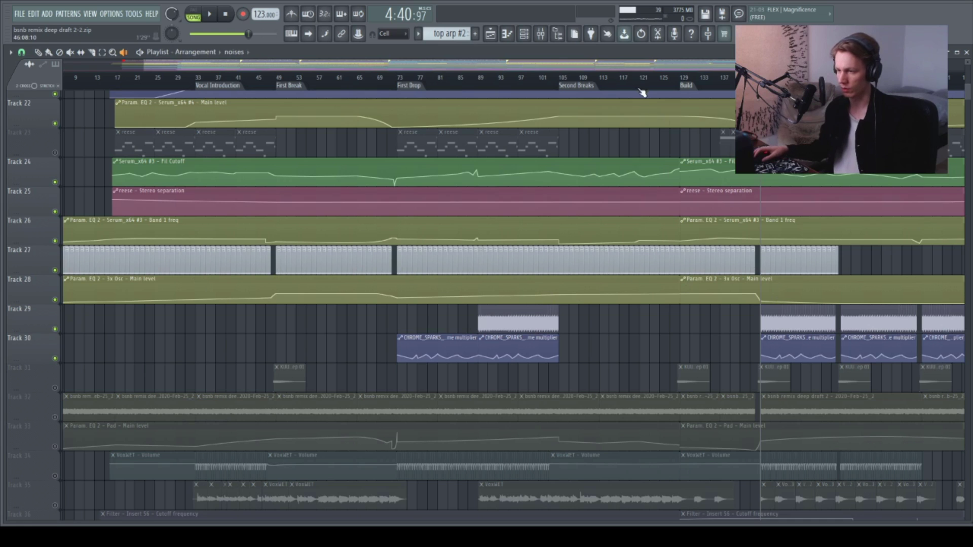
{"action": "left_click_drag", "start_coordinate": [641, 60], "coordinate": [676, 61]}
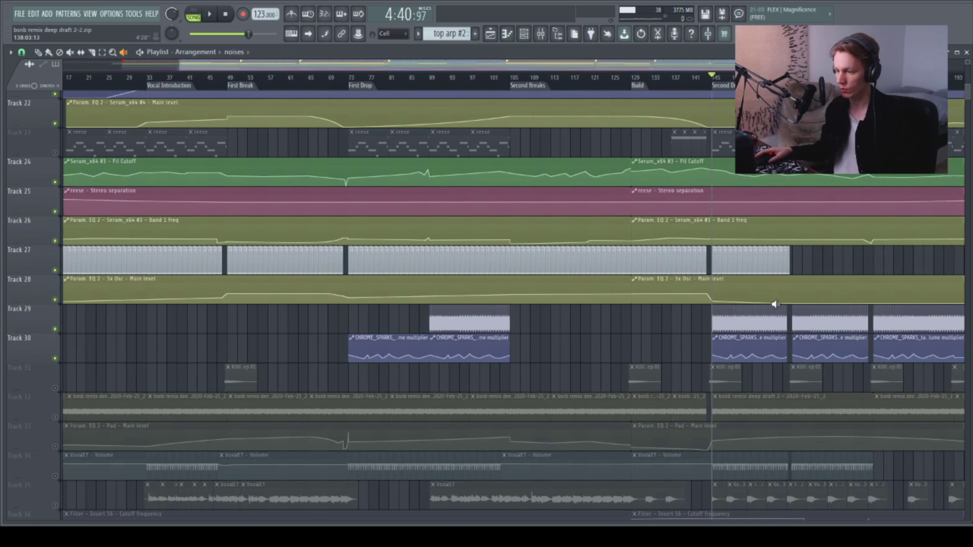
{"action": "scroll", "coordinate": [591, 223], "scroll_direction": "up", "scroll_amount": 4}
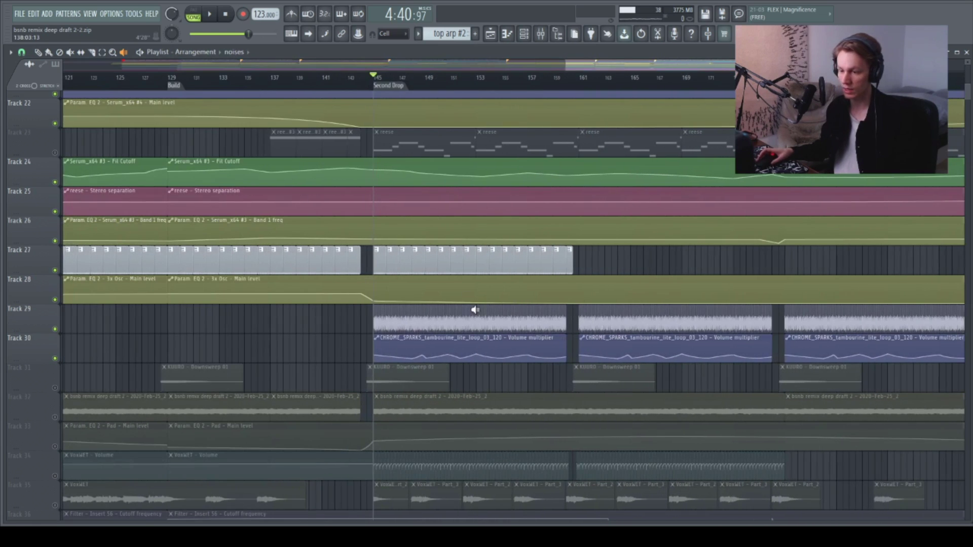
{"action": "scroll", "coordinate": [418, 327], "scroll_direction": "up", "scroll_amount": 2}
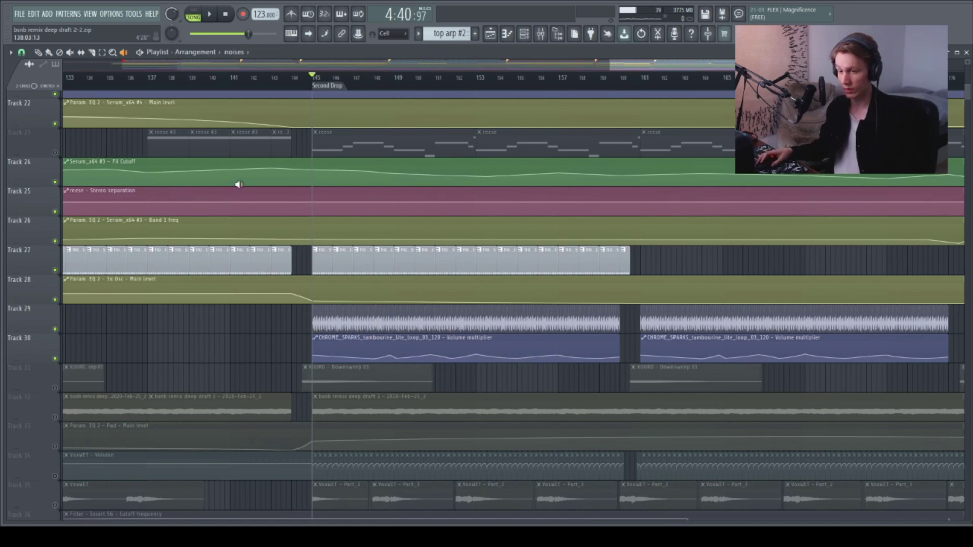
{"action": "scroll", "coordinate": [394, 322], "scroll_direction": "down", "scroll_amount": 6}
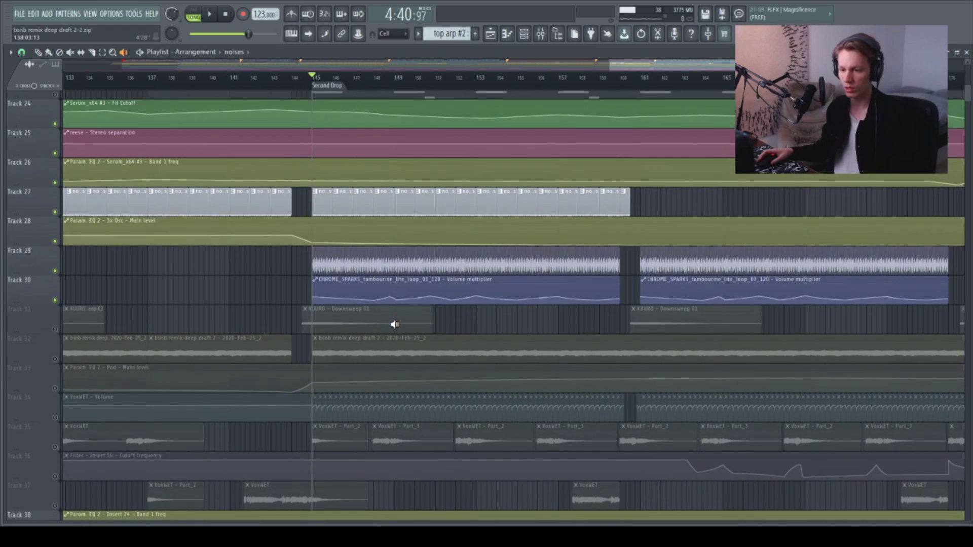
{"action": "scroll", "coordinate": [395, 325], "scroll_direction": "down", "scroll_amount": 5}
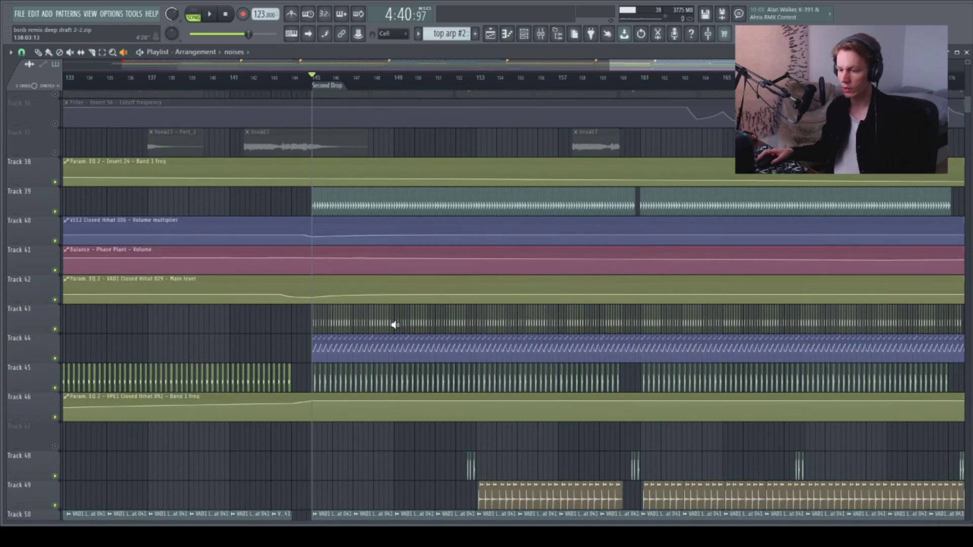
{"action": "scroll", "coordinate": [476, 296], "scroll_direction": "up", "scroll_amount": 20}
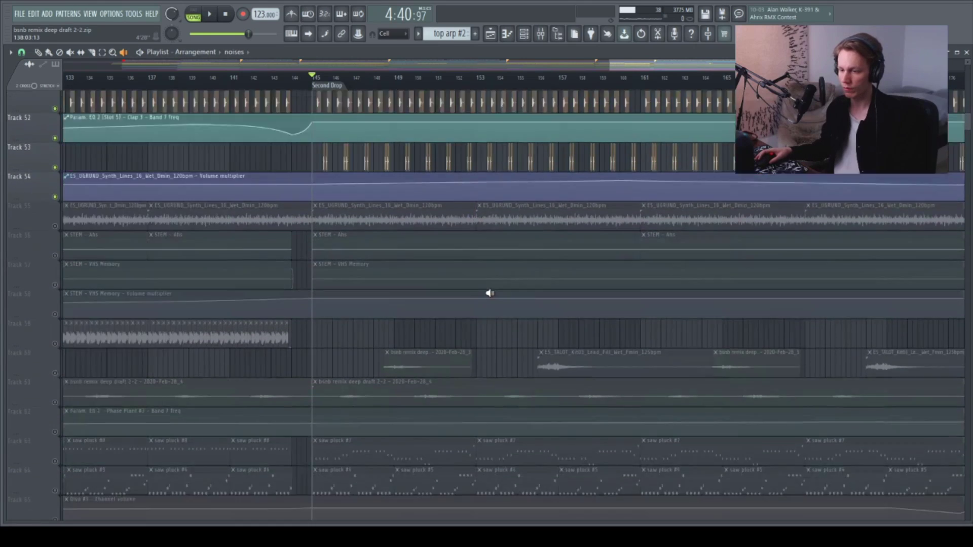
{"action": "scroll", "coordinate": [273, 194], "scroll_direction": "down", "scroll_amount": 2}
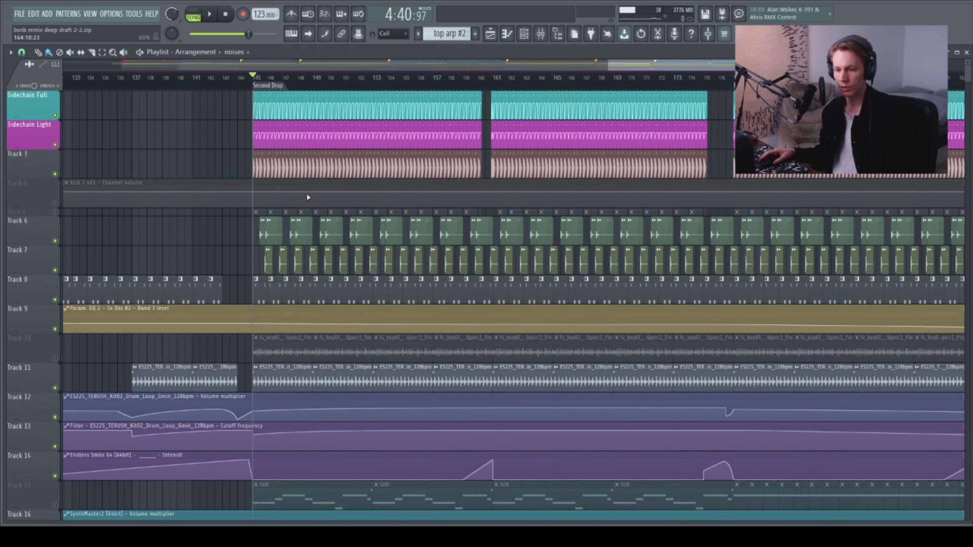
Unmute Track 10, then inspect the fs_key65_bellperc1_Fm sample settings and its mixer insert.
{"action": "left_click", "coordinate": [55, 358]}
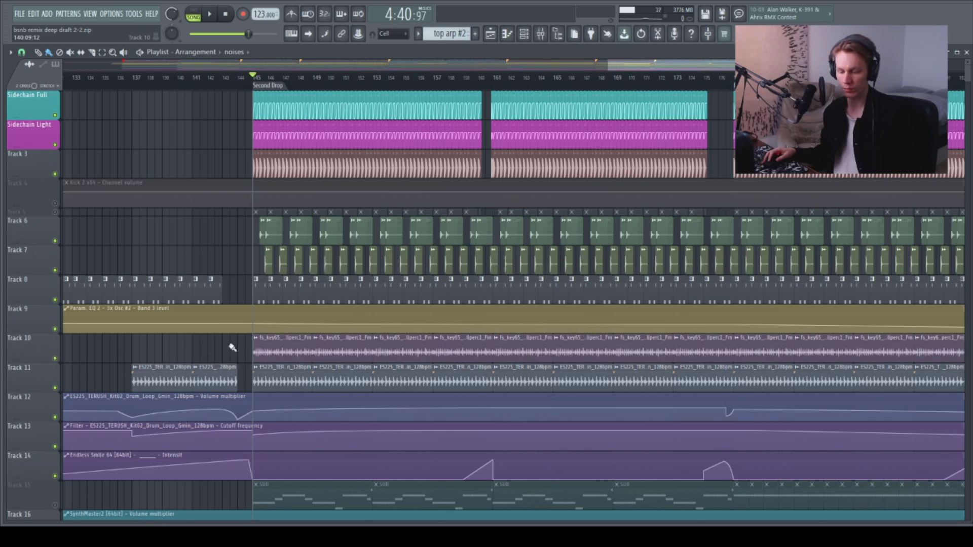
{"action": "double_click", "coordinate": [274, 350]}
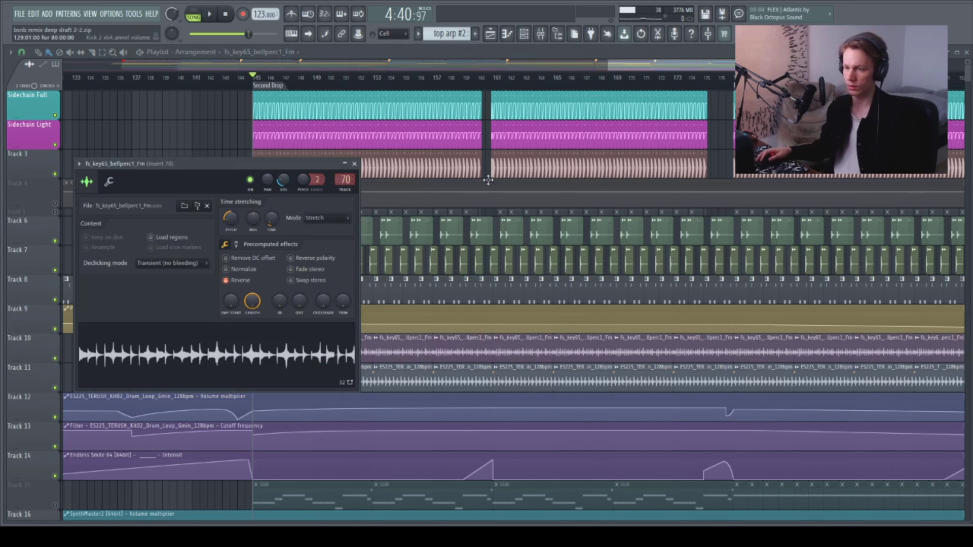
{"action": "key", "text": "F9"}
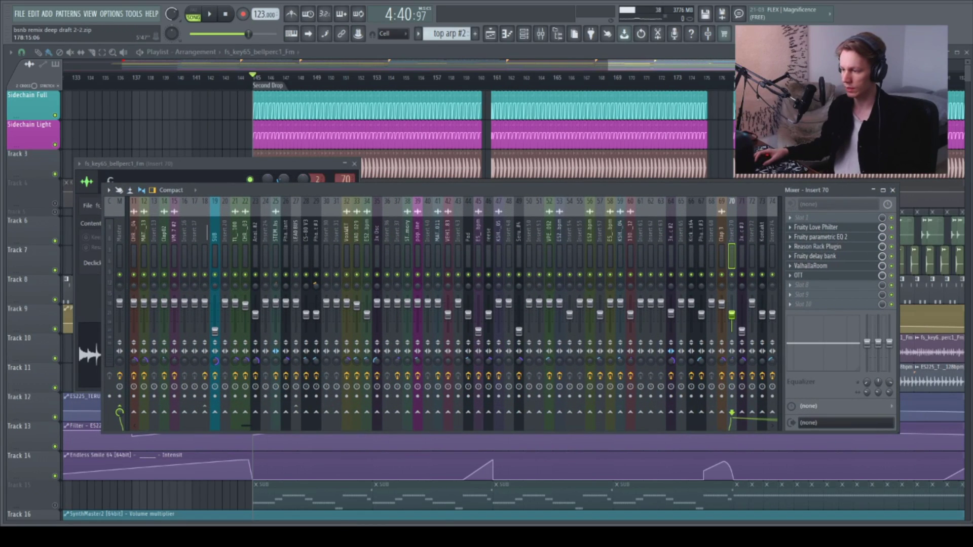
{"action": "key", "text": "F12"}
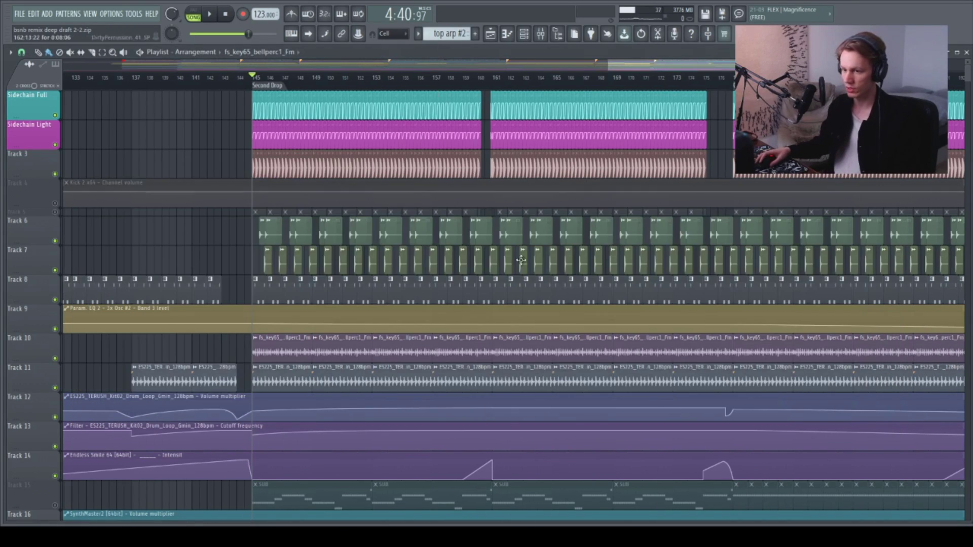
Audition the Second Drop, stop playback, and bring up the mixer.
{"action": "left_click", "coordinate": [253, 345]}
{"action": "key", "text": "space"}
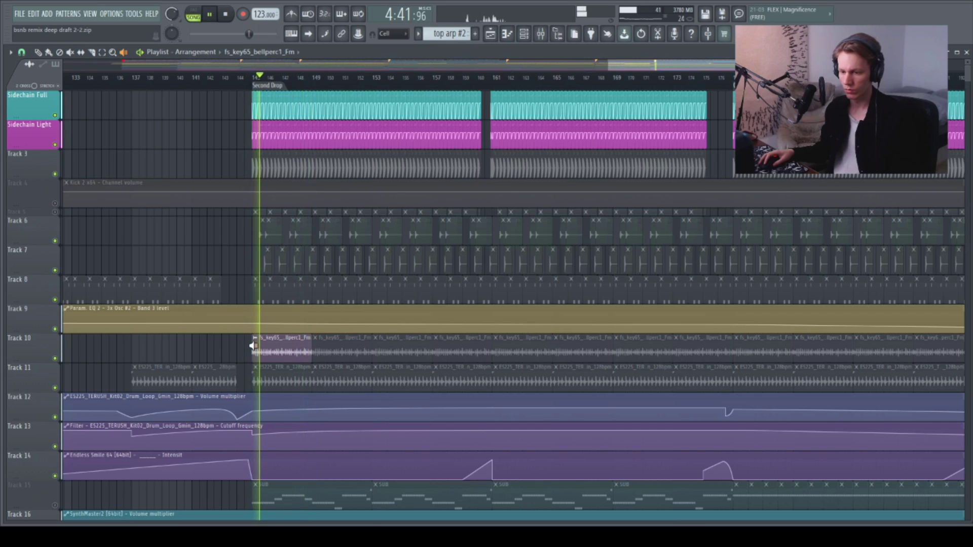
{"action": "key", "text": "space"}
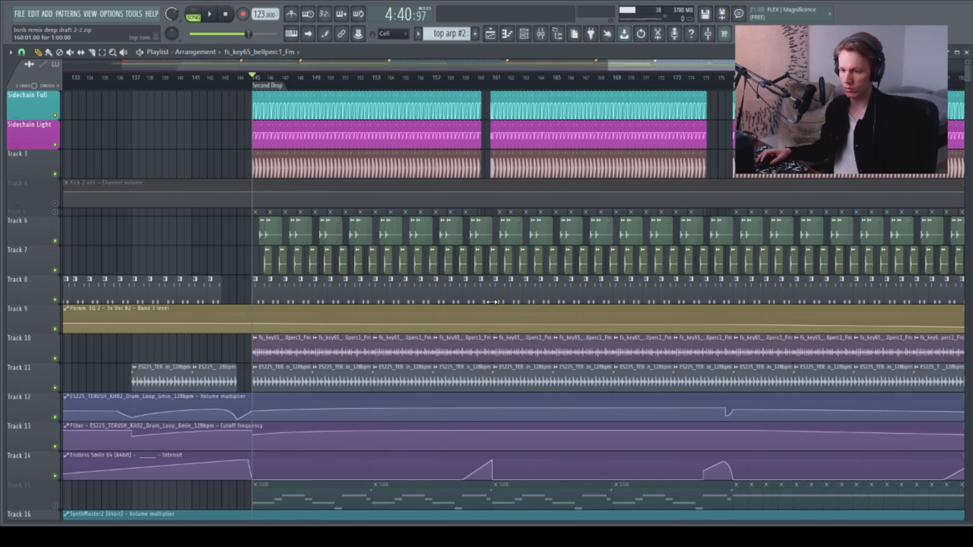
{"action": "key", "text": "F9"}
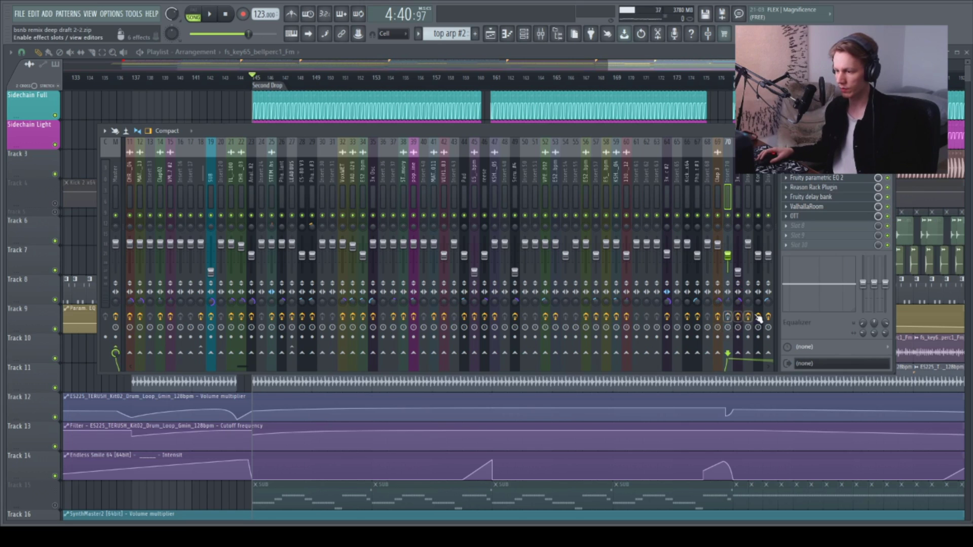
{"action": "key", "text": "F9"}
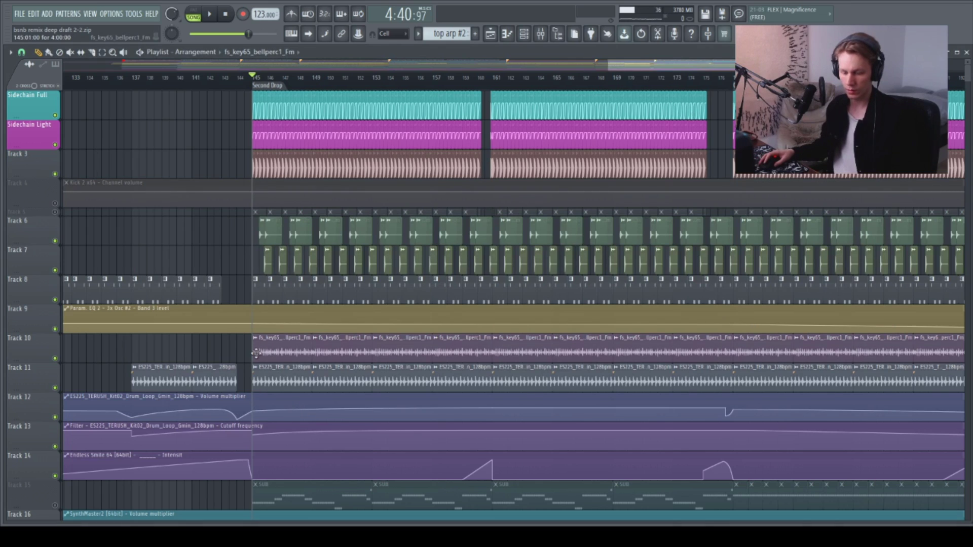
{"action": "key", "text": "y"}
{"action": "left_click", "coordinate": [253, 348]}
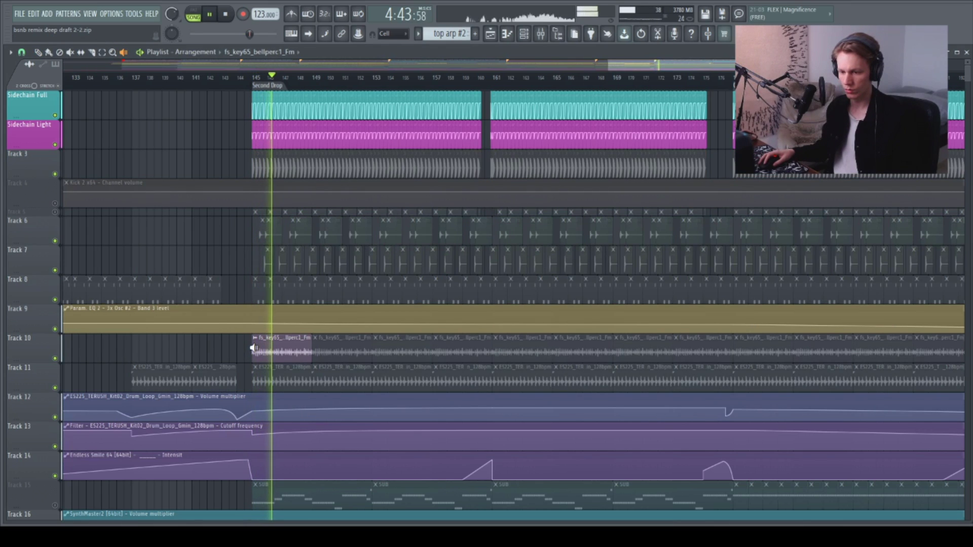
{"action": "left_click_drag", "start_coordinate": [253, 348], "coordinate": [254, 348]}
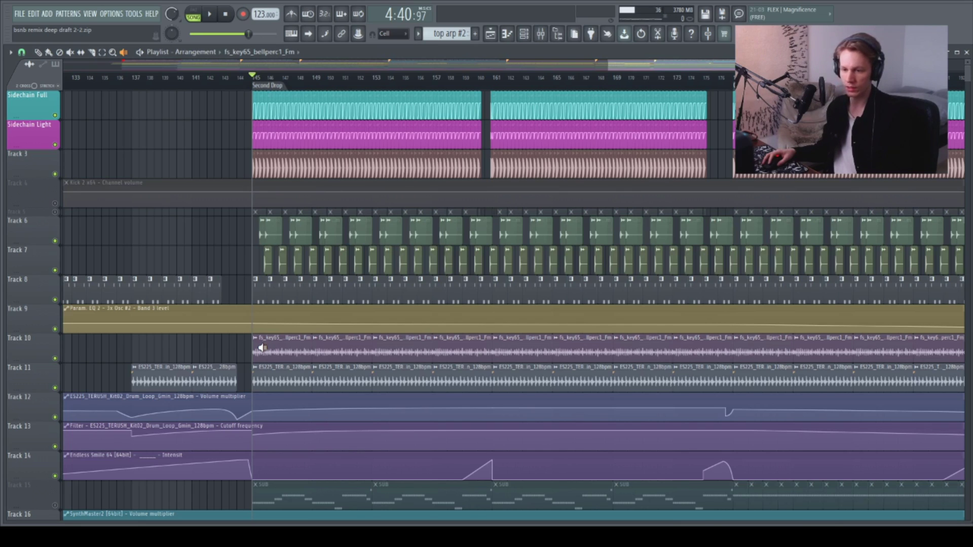
{"action": "key", "text": "F9"}
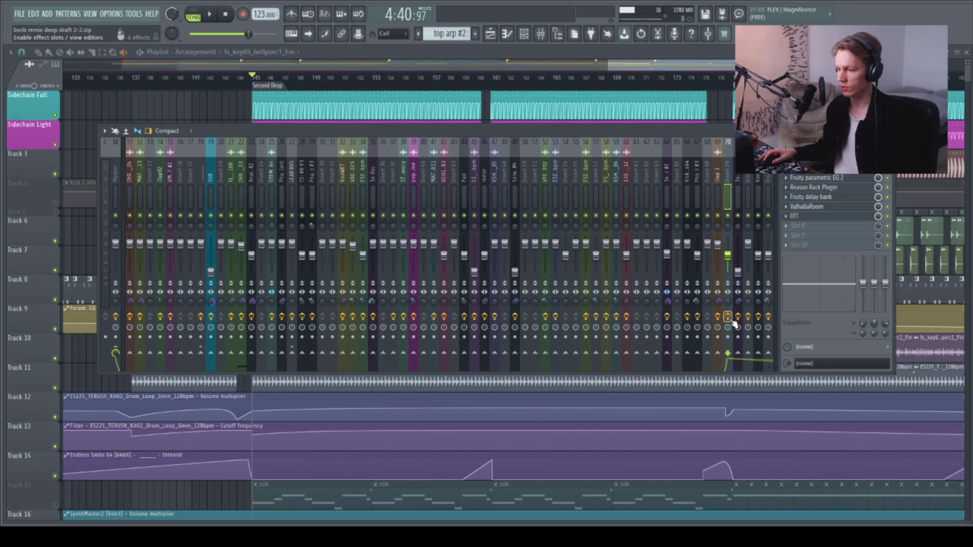
{"action": "left_click", "coordinate": [845, 175]}
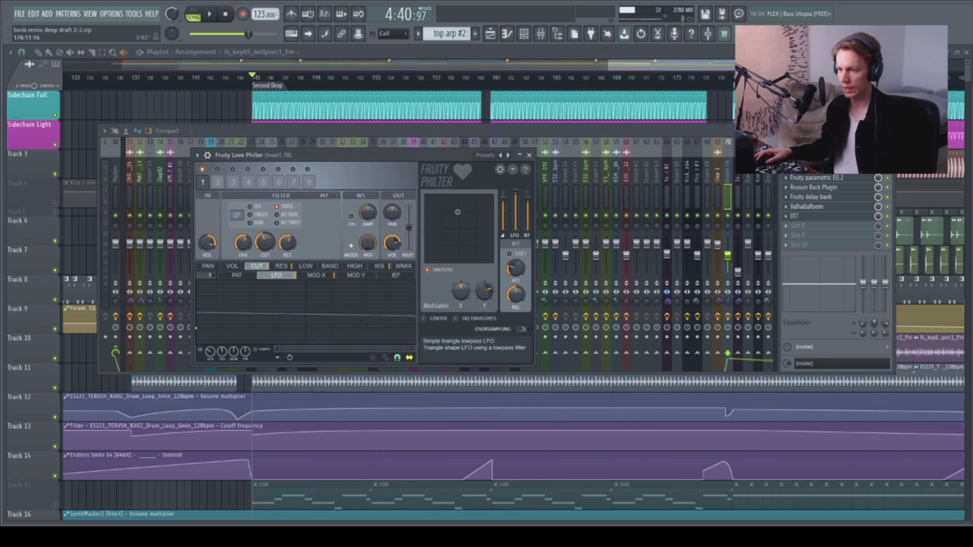
{"action": "key", "text": "F12"}
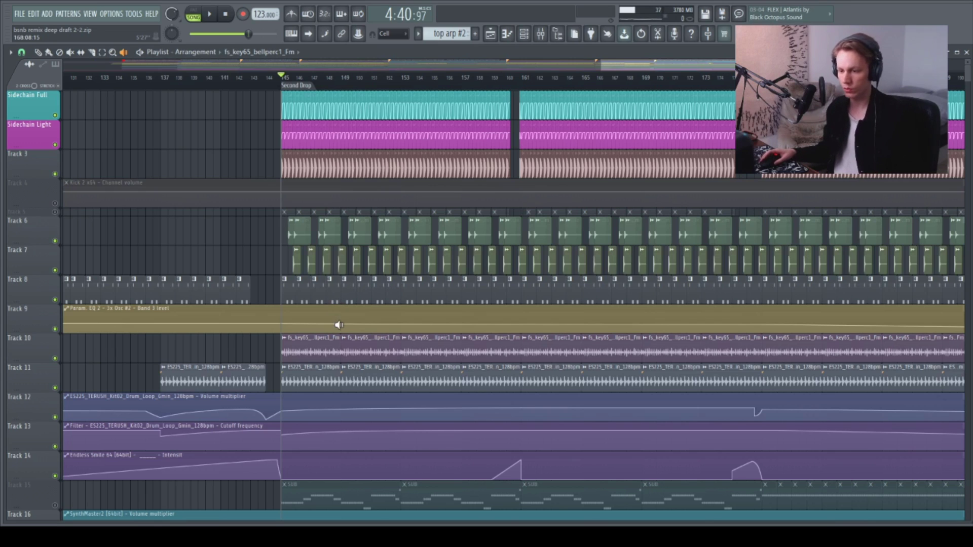
{"action": "key", "text": "F9"}
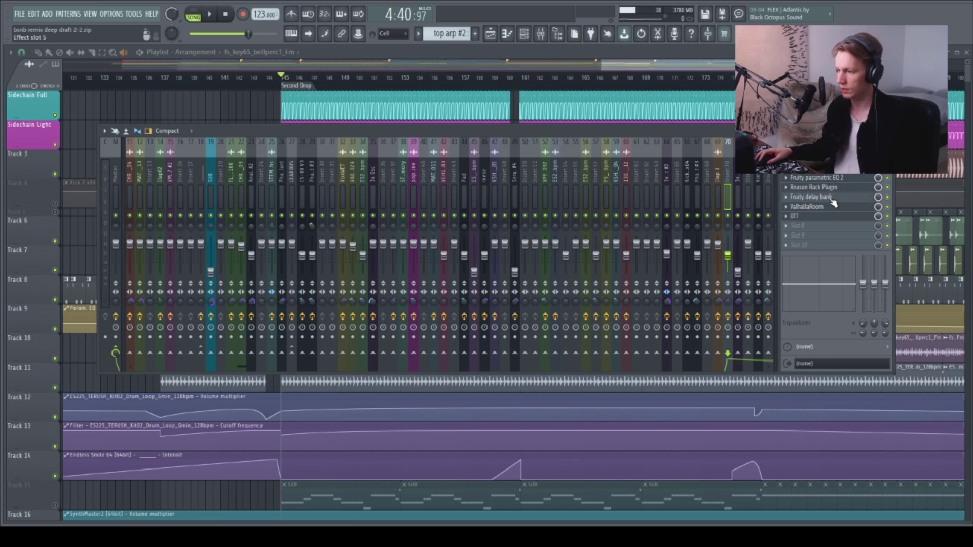
Open insert 70's ValhallaRoom reverb (Large Room, 18.4% mix, 10.48 s decay) and reposition its window.
{"action": "left_click", "coordinate": [831, 197]}
{"action": "left_click", "coordinate": [831, 206]}
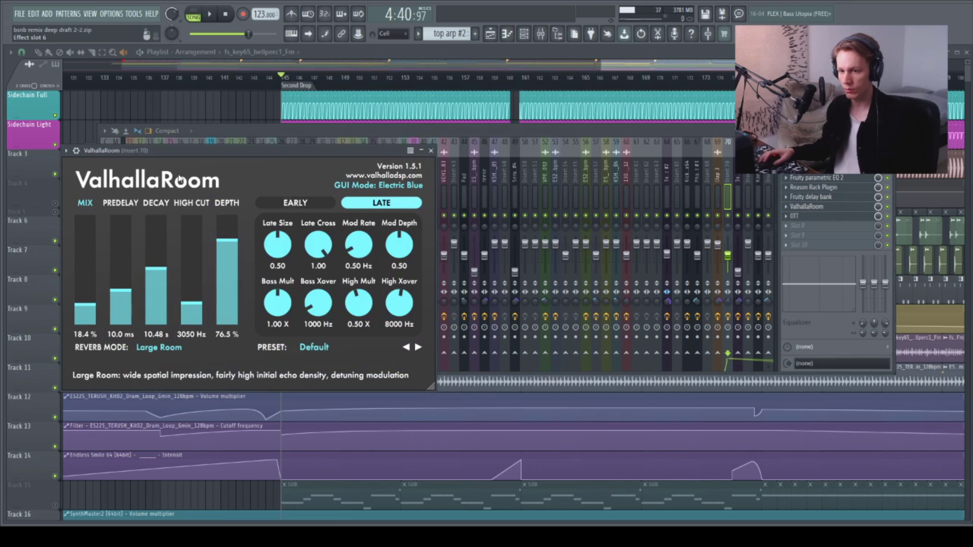
{"action": "left_click_drag", "start_coordinate": [329, 151], "coordinate": [285, 136]}
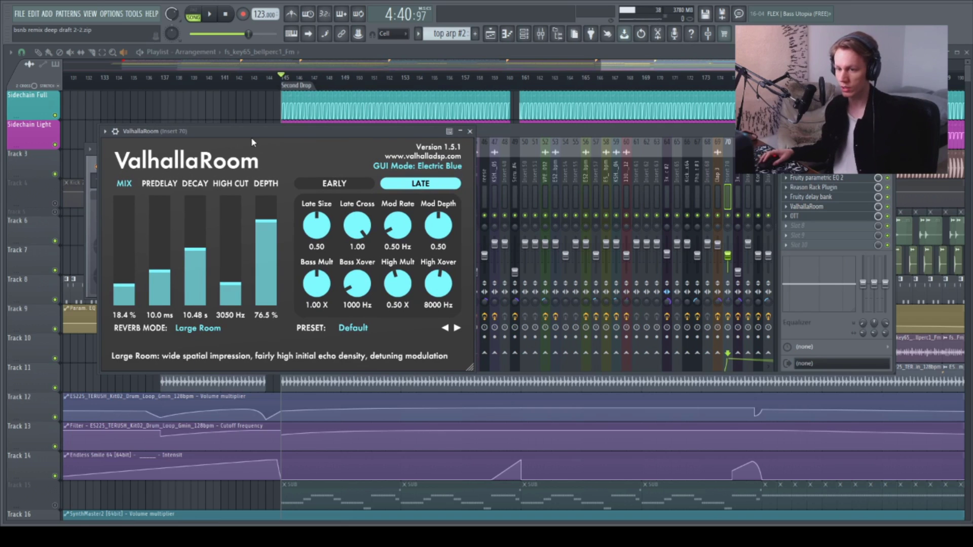
{"action": "left_click_drag", "start_coordinate": [256, 132], "coordinate": [254, 131]}
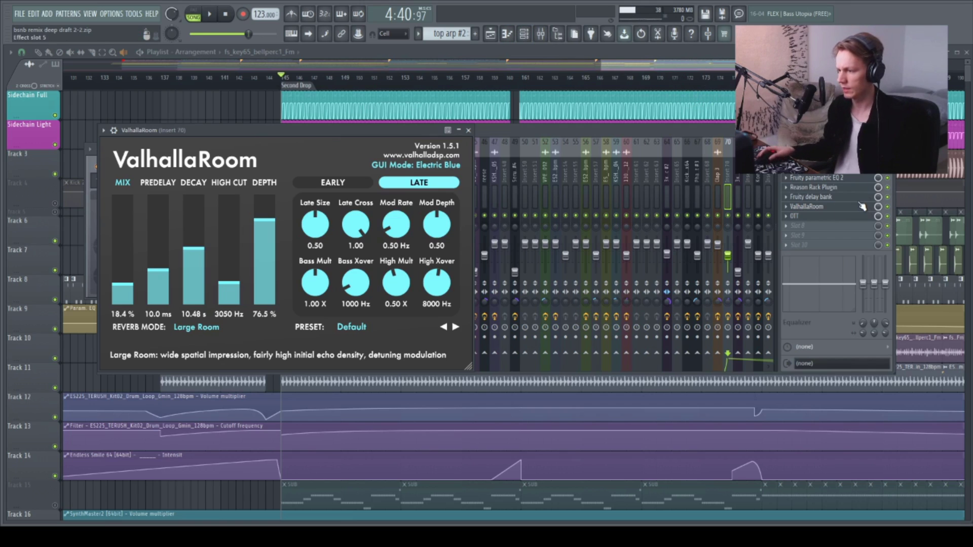
Close the reverb and mixer, then unmute Track 73's poppy sine automation and Track 72's clips.
{"action": "key", "text": "F5"}
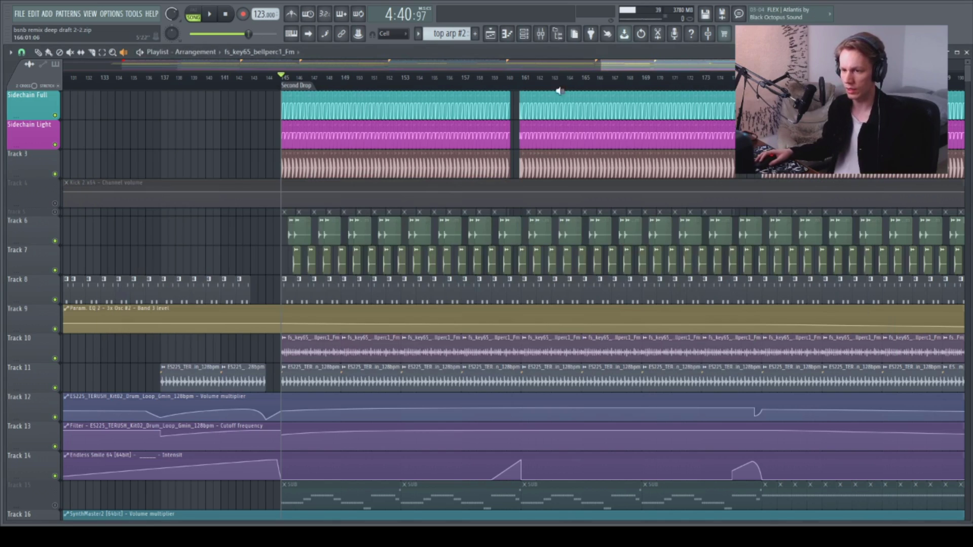
{"action": "scroll", "coordinate": [350, 293], "scroll_direction": "down", "scroll_amount": 12}
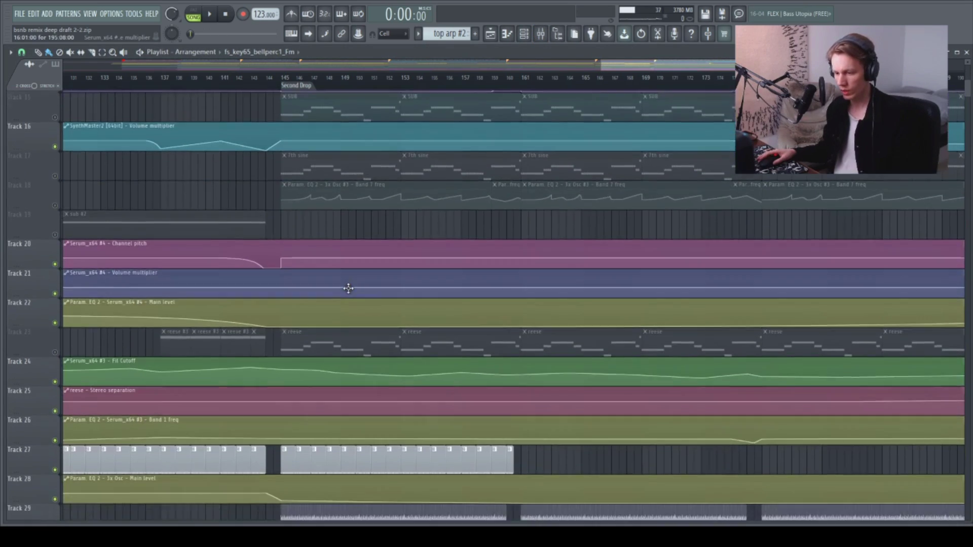
{"action": "scroll", "coordinate": [350, 292], "scroll_direction": "down", "scroll_amount": 12}
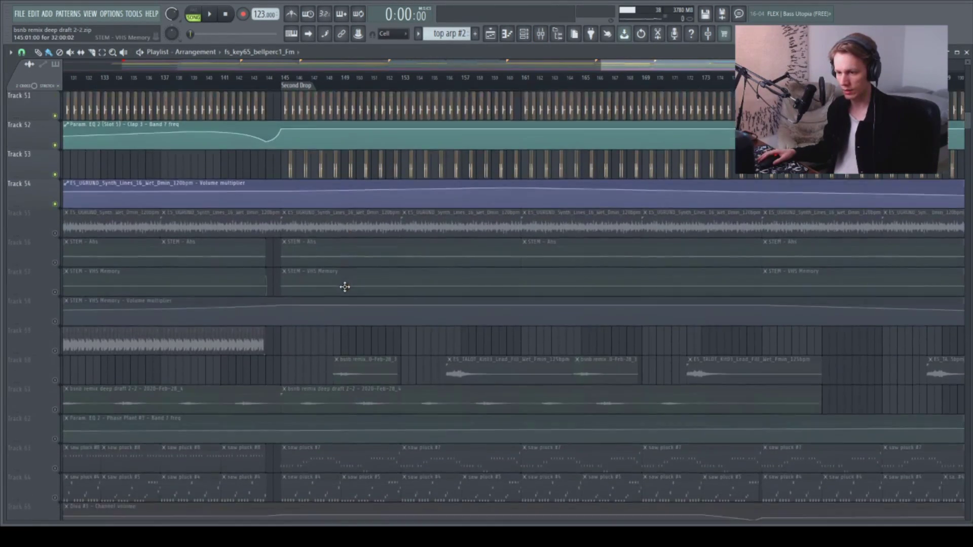
{"action": "scroll", "coordinate": [345, 290], "scroll_direction": "down", "scroll_amount": 4}
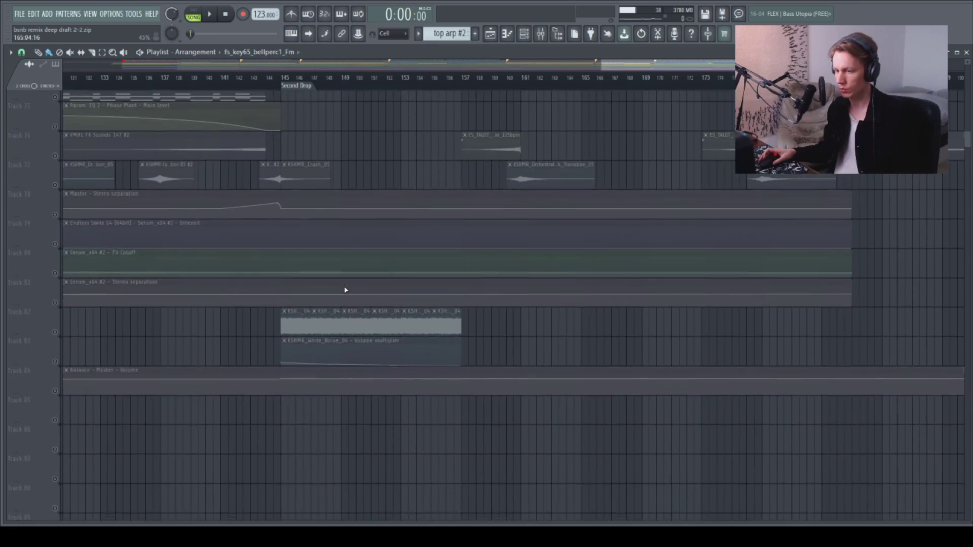
{"action": "scroll", "coordinate": [344, 290], "scroll_direction": "up", "scroll_amount": 5}
{"action": "scroll", "coordinate": [352, 299], "scroll_direction": "down", "scroll_amount": 2}
{"action": "scroll", "coordinate": [335, 314], "scroll_direction": "up", "scroll_amount": 3}
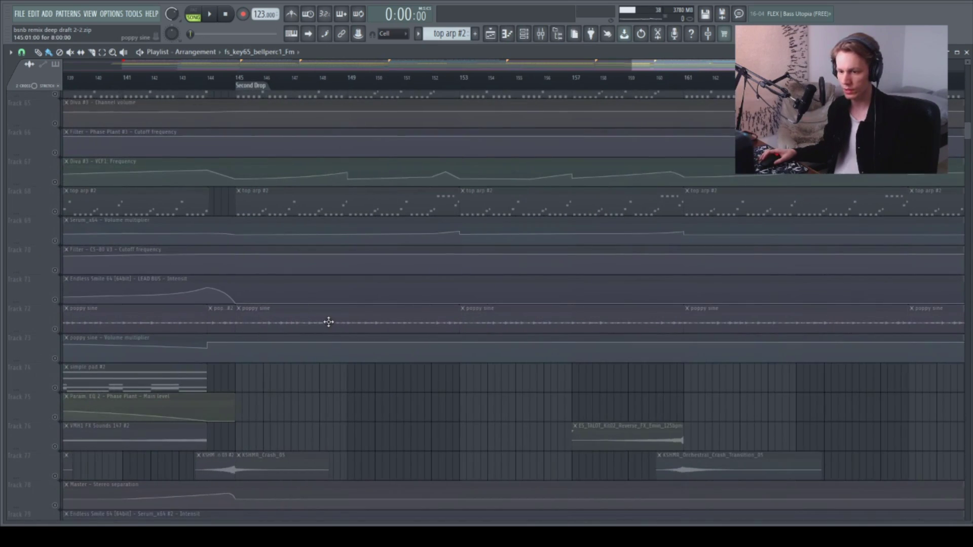
{"action": "left_click", "coordinate": [63, 361]}
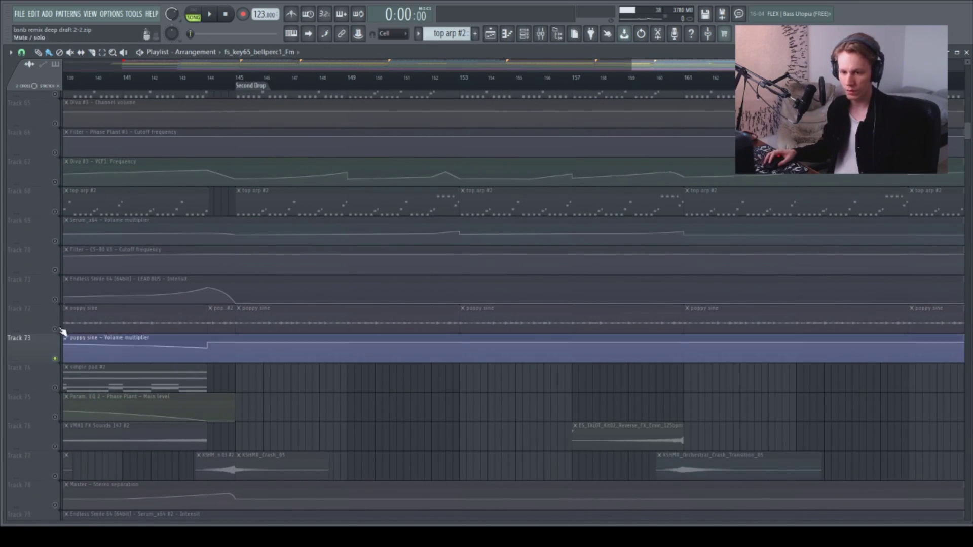
{"action": "left_click", "coordinate": [78, 330]}
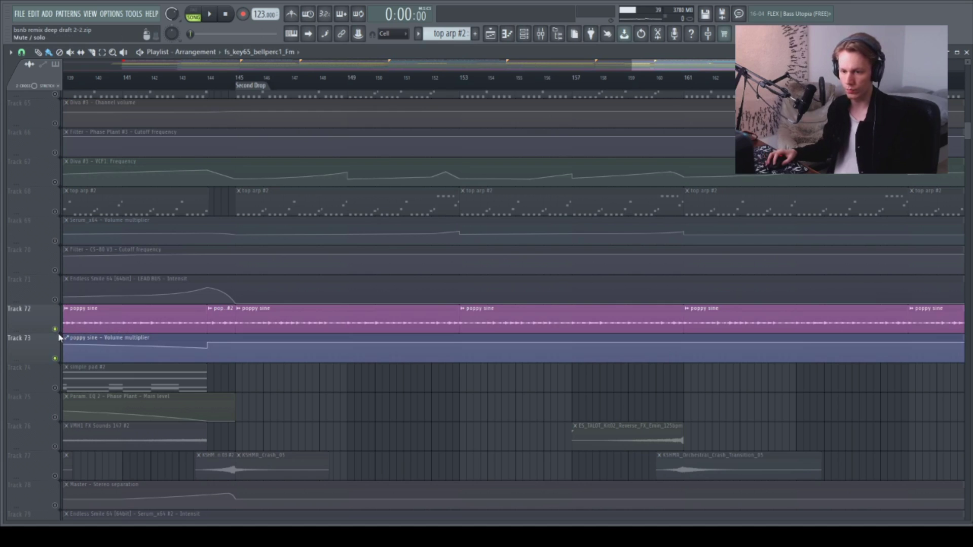
Show the poppy sine sample settings in front of the mixer's insert 39.
{"action": "double_click", "coordinate": [272, 317]}
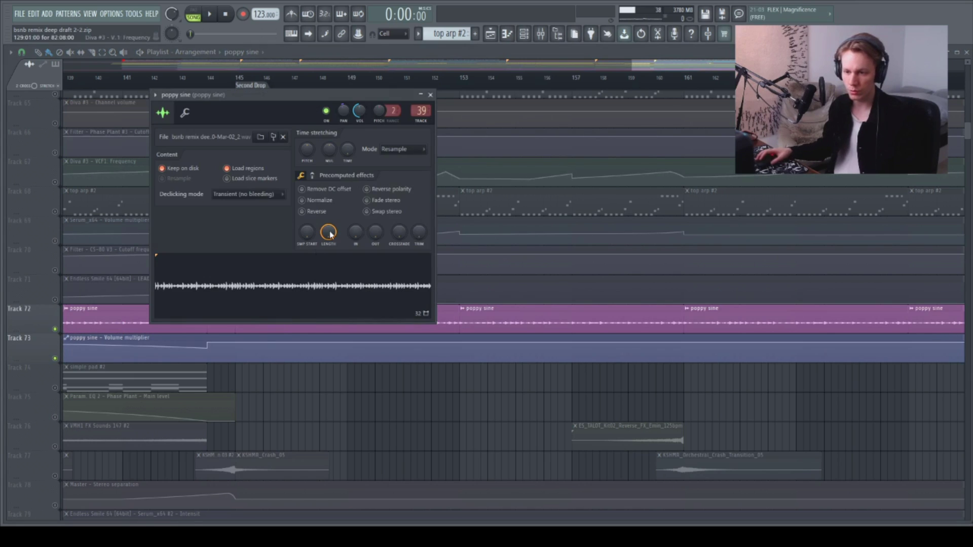
{"action": "left_click_drag", "start_coordinate": [335, 95], "coordinate": [412, 98]}
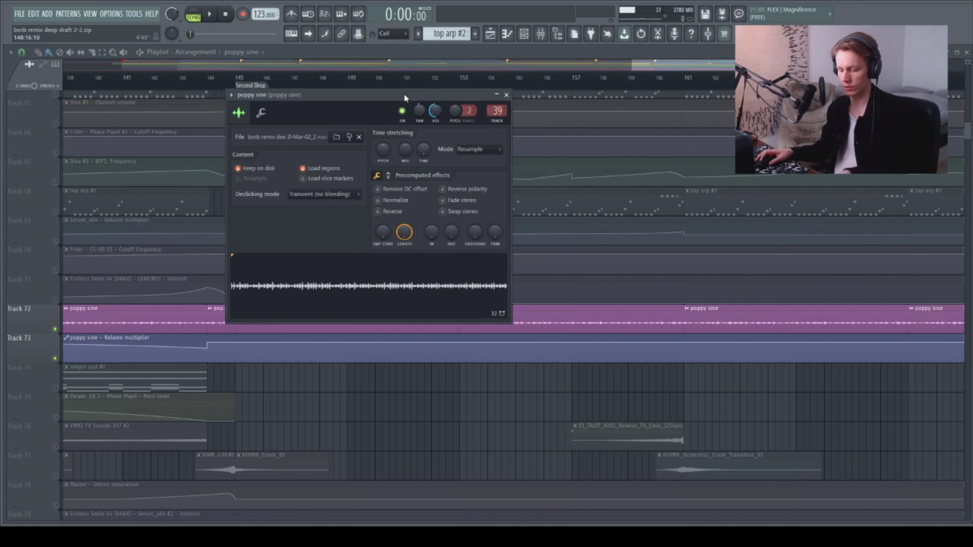
{"action": "key", "text": "F9"}
{"action": "left_click", "coordinate": [421, 101]}
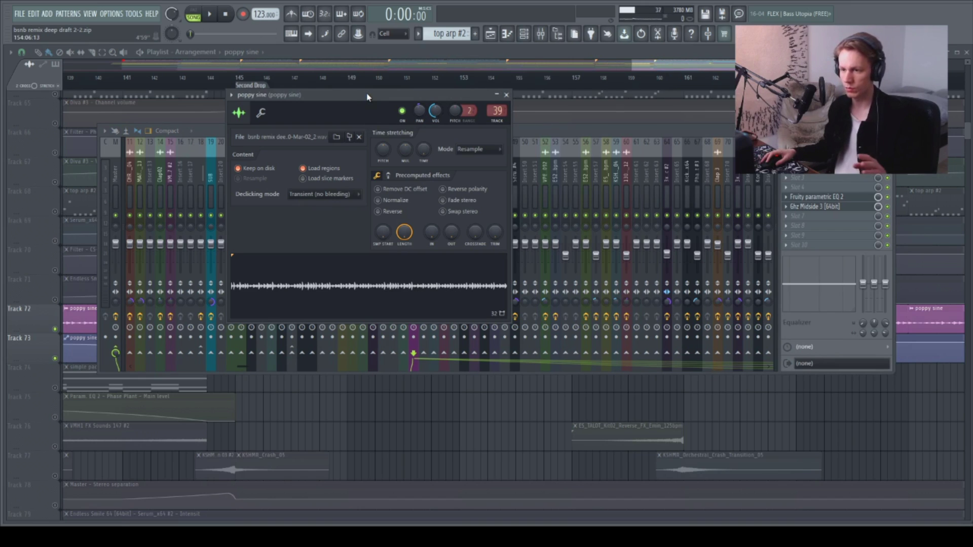
Check insert 39's parametric EQ 2, then open Ghz Midside 3 and move its window aside.
{"action": "left_click", "coordinate": [825, 198]}
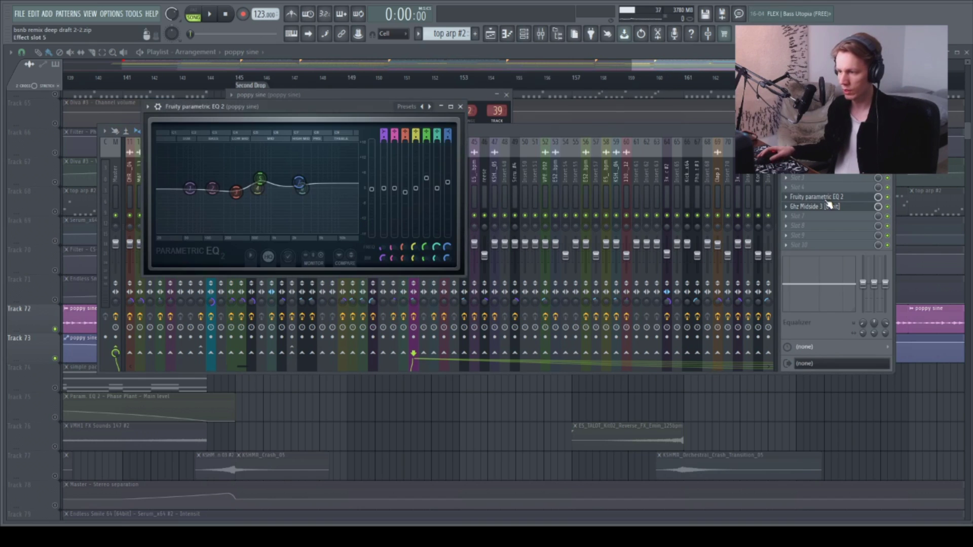
{"action": "left_click", "coordinate": [839, 210]}
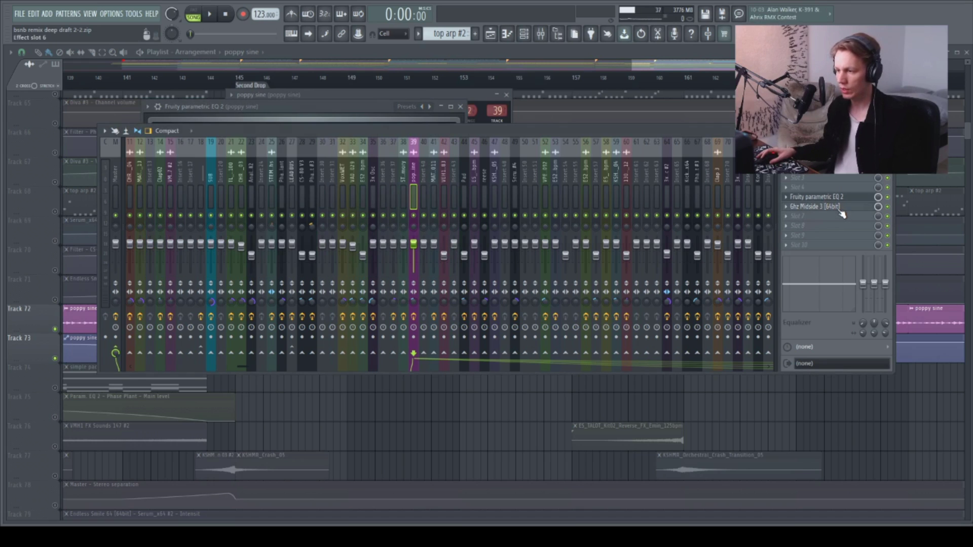
{"action": "left_click", "coordinate": [842, 211]}
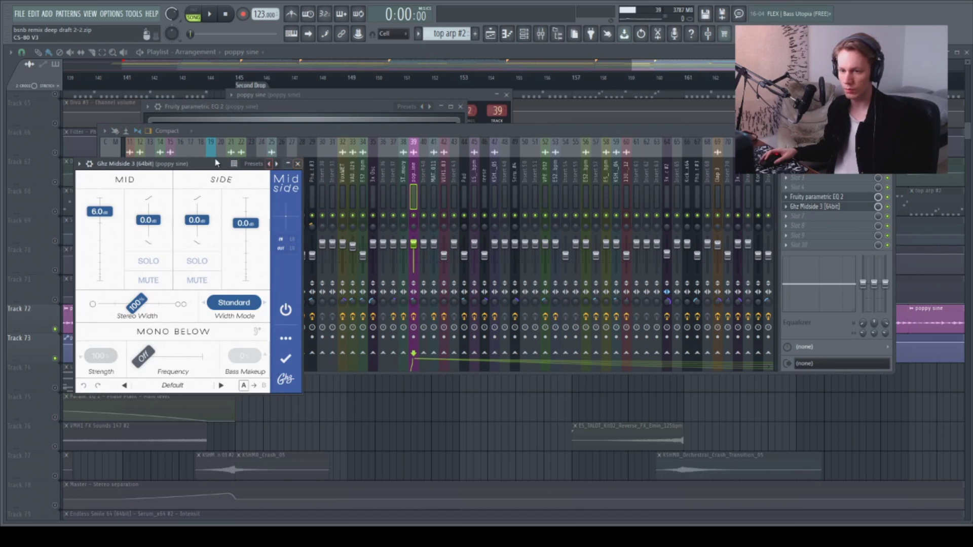
{"action": "left_click_drag", "start_coordinate": [184, 165], "coordinate": [245, 125]}
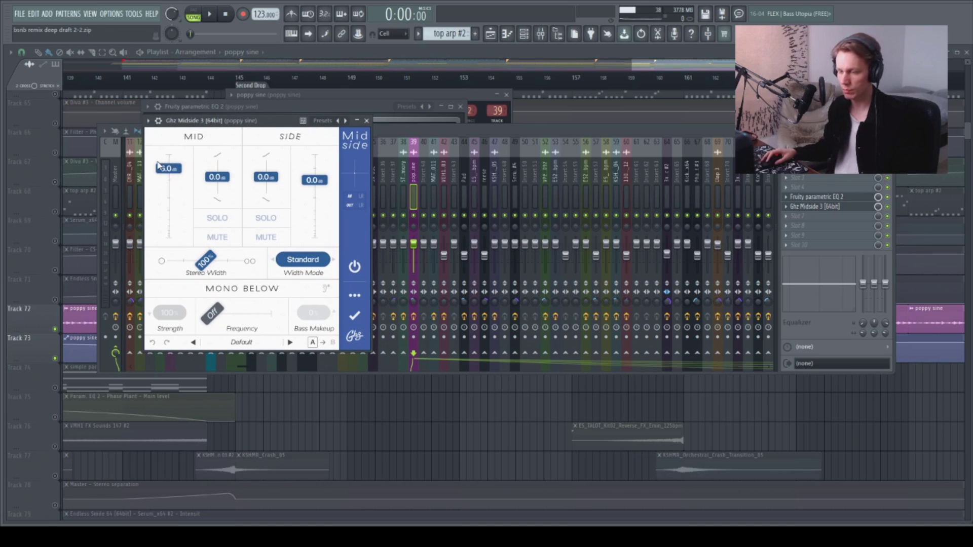
Close the Ghz Midside 3 and Mixer windows, then audition the poppy sine clip from bar 145.
{"action": "key", "text": "Escape"}
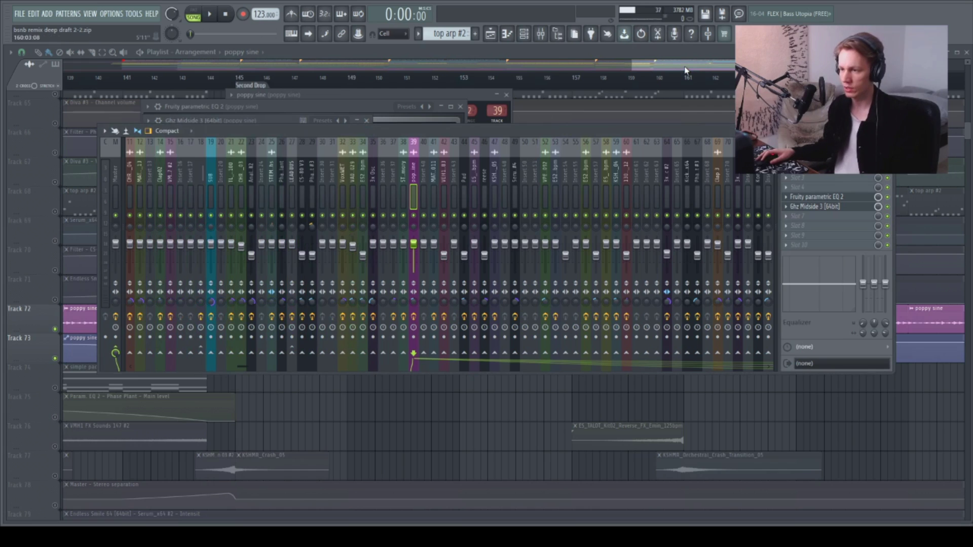
{"action": "key", "text": "Escape"}
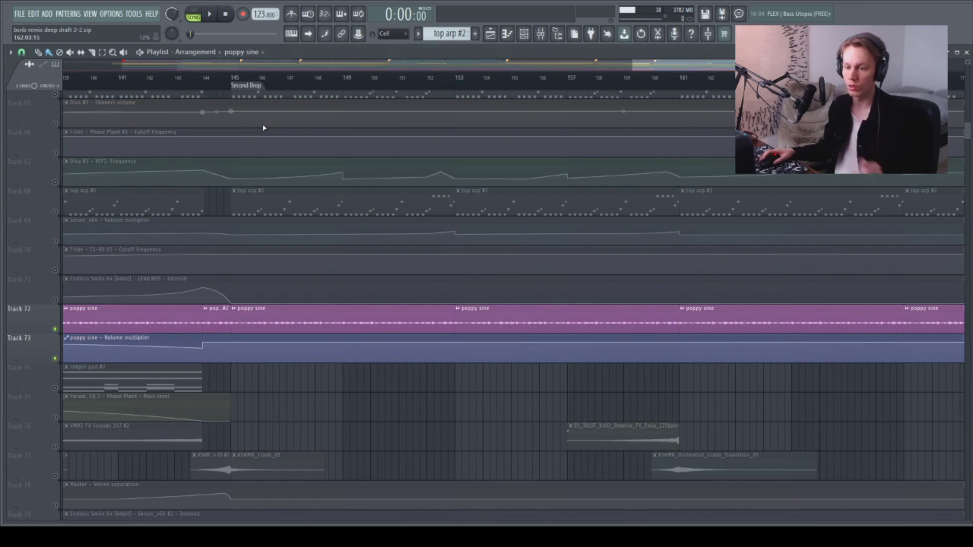
{"action": "scroll", "coordinate": [386, 217], "scroll_direction": "right", "scroll_amount": 1}
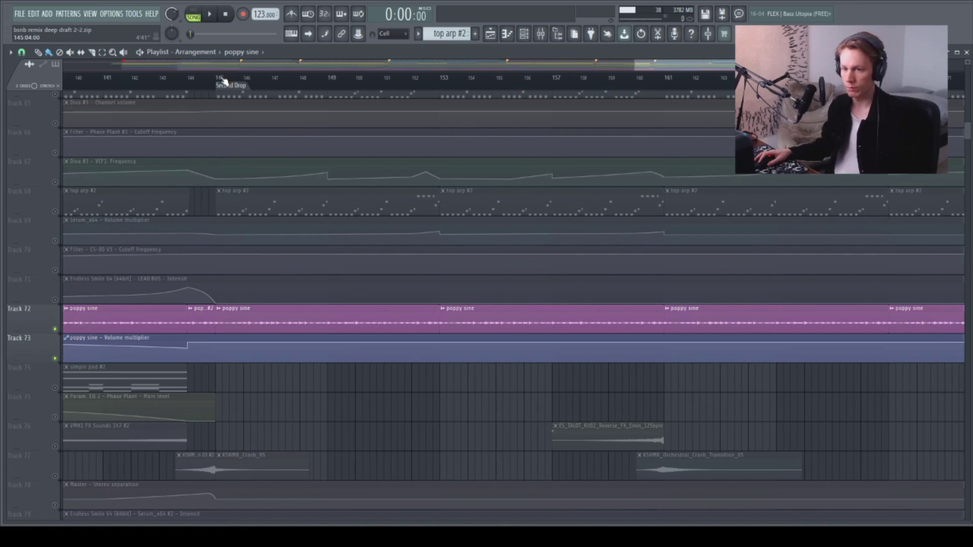
{"action": "left_click", "coordinate": [223, 81]}
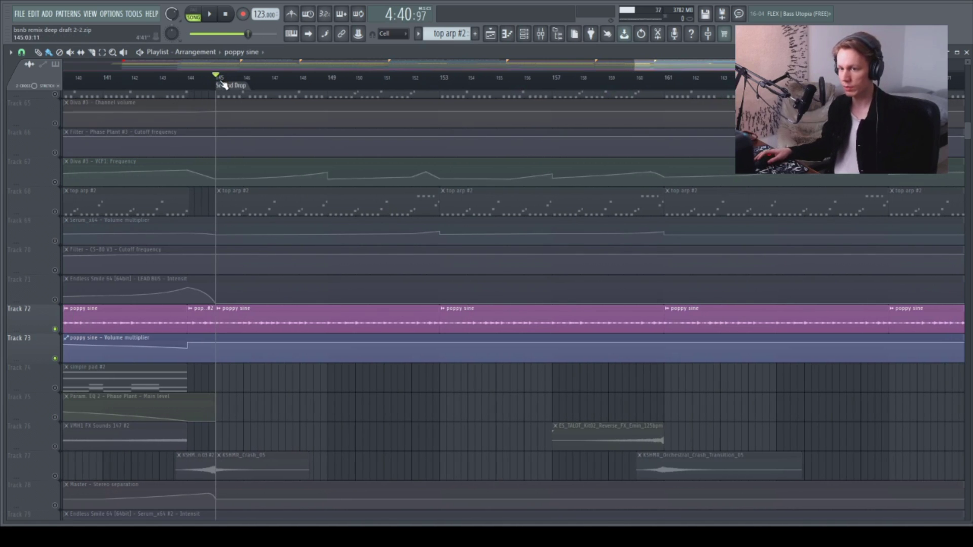
{"action": "left_click", "coordinate": [217, 320]}
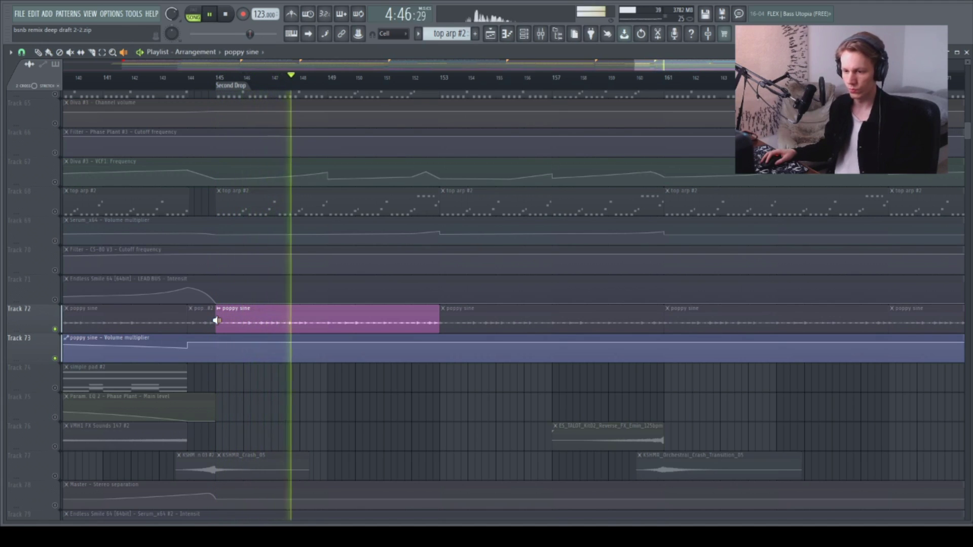
{"action": "key", "text": "space"}
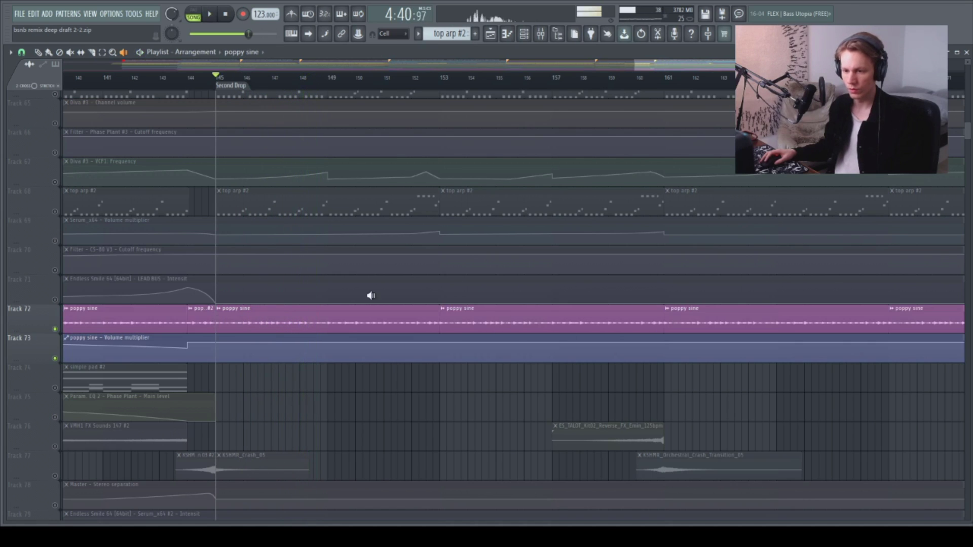
{"action": "scroll", "coordinate": [571, 156], "scroll_direction": "down", "scroll_amount": 4}
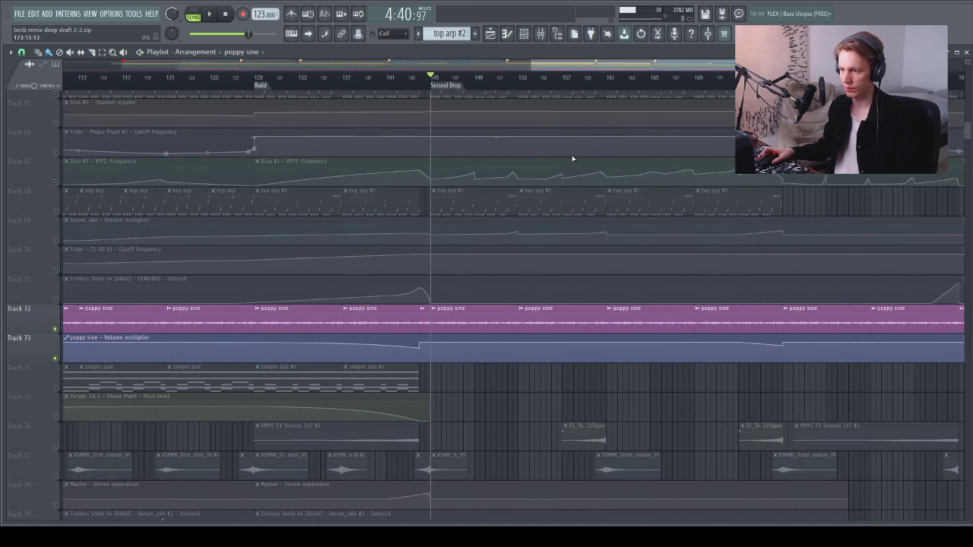
{"action": "key", "text": "space"}
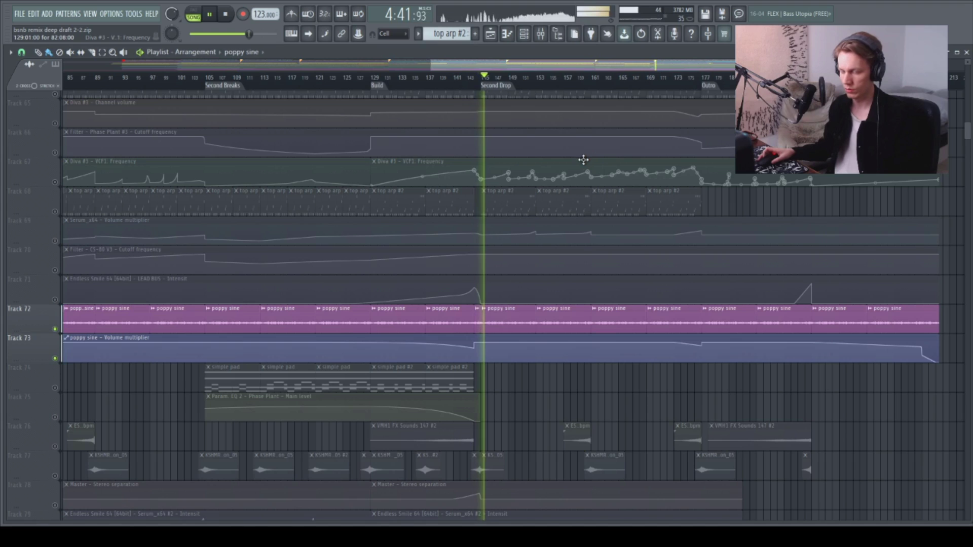
{"action": "scroll", "coordinate": [565, 161], "scroll_direction": "up", "scroll_amount": 4}
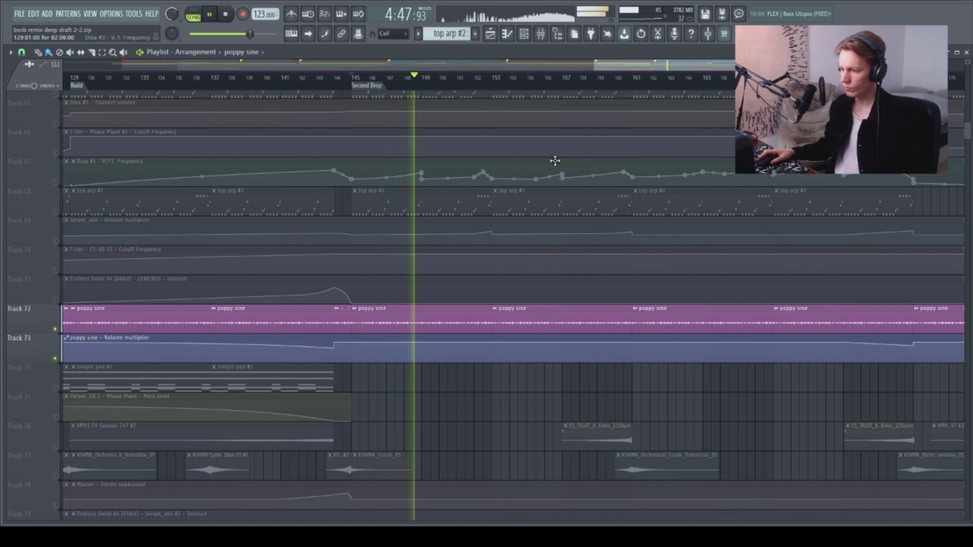
{"action": "key", "text": "space"}
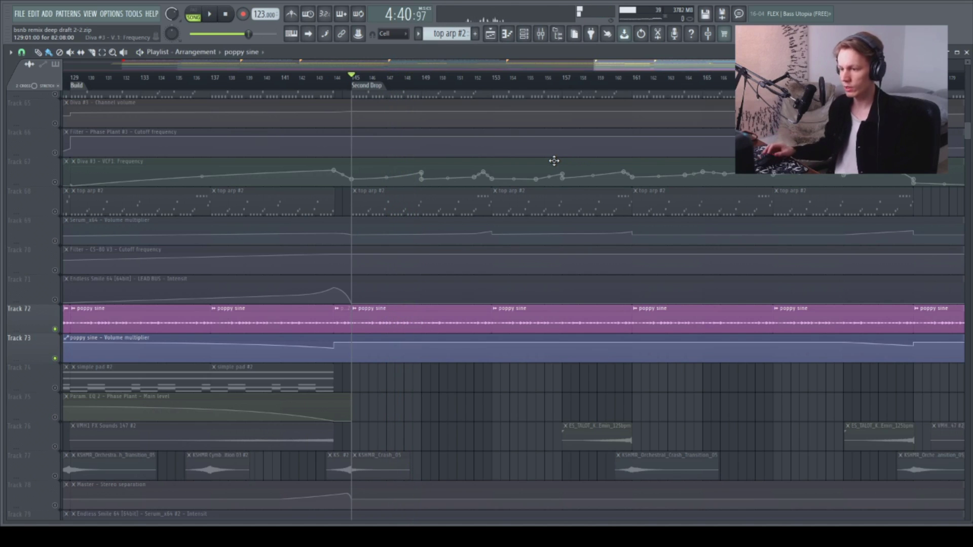
{"action": "scroll", "coordinate": [554, 160], "scroll_direction": "down", "scroll_amount": 3}
Unmute Tracks 55, 56, 57, 58, 32 and 33.
{"action": "scroll", "coordinate": [362, 204], "scroll_direction": "up", "scroll_amount": 3}
{"action": "scroll", "coordinate": [264, 215], "scroll_direction": "up", "scroll_amount": 5}
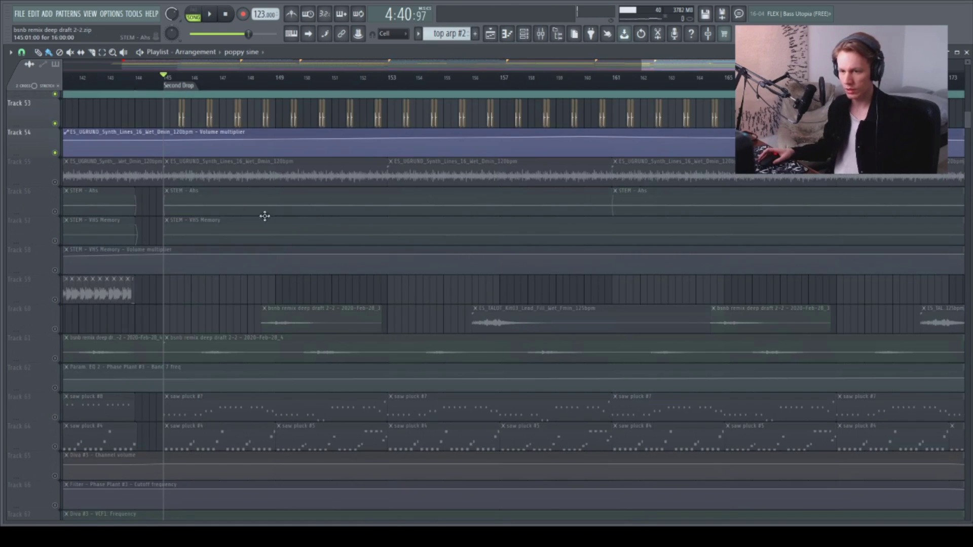
{"action": "scroll", "coordinate": [257, 217], "scroll_direction": "up", "scroll_amount": 2}
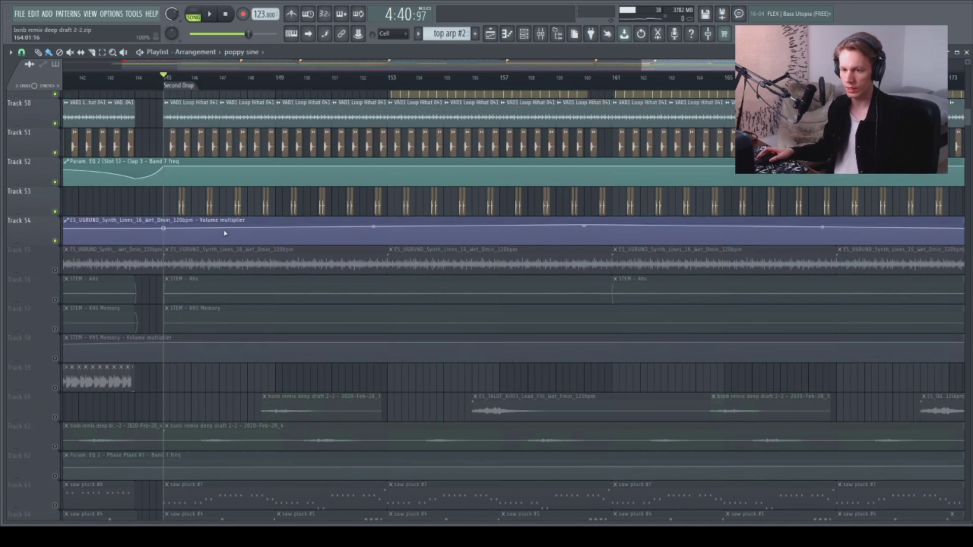
{"action": "left_click", "coordinate": [55, 270]}
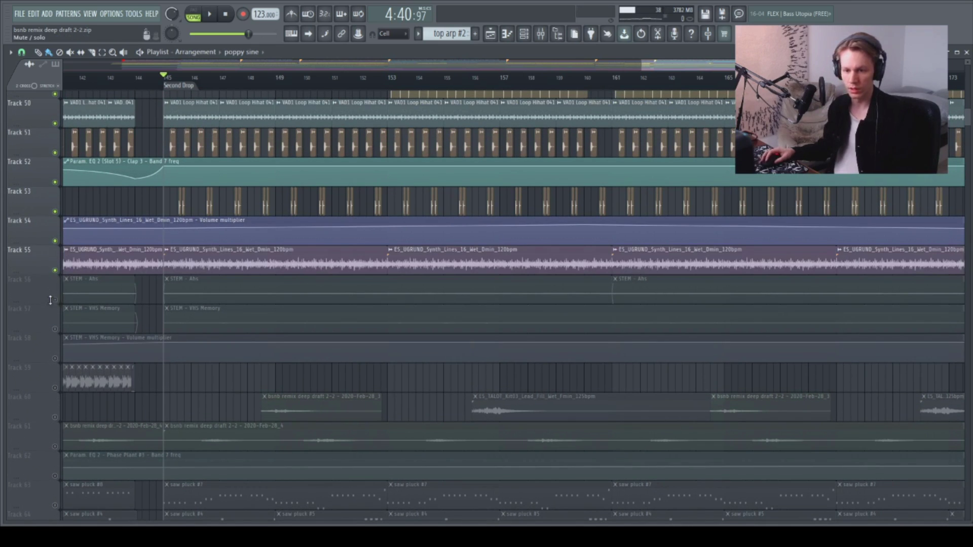
{"action": "left_click", "coordinate": [55, 299]}
{"action": "left_click", "coordinate": [55, 329]}
{"action": "left_click", "coordinate": [55, 358]}
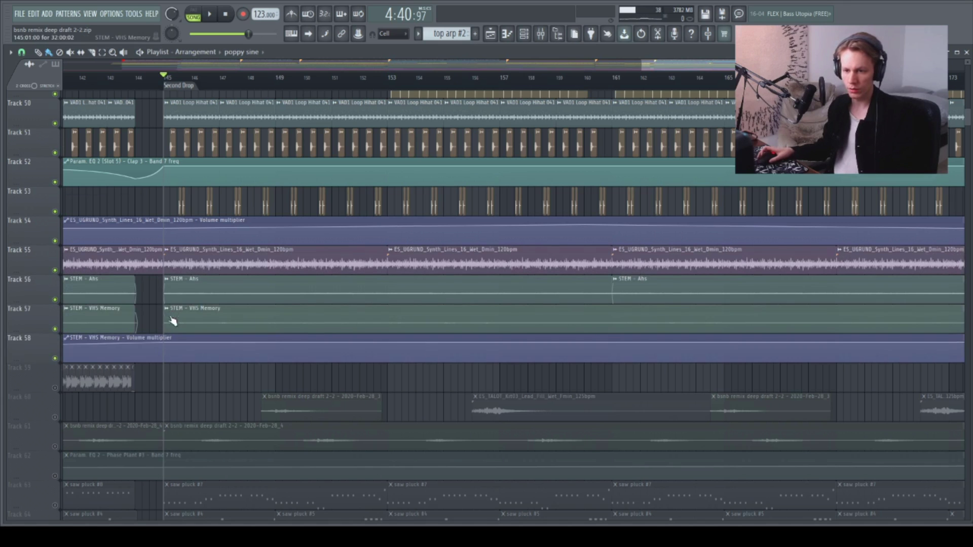
{"action": "scroll", "coordinate": [172, 320], "scroll_direction": "up", "scroll_amount": 18}
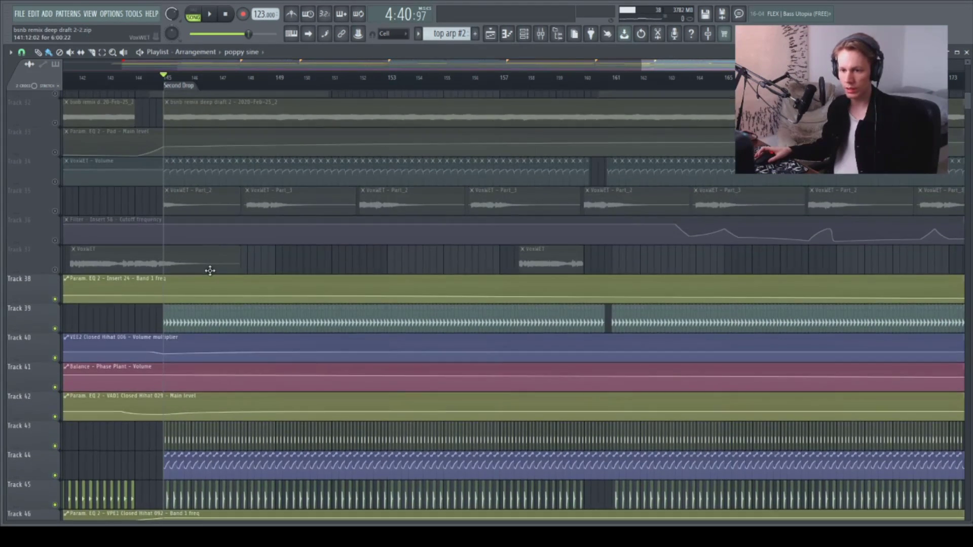
{"action": "scroll", "coordinate": [210, 270], "scroll_direction": "up", "scroll_amount": 5}
{"action": "left_click", "coordinate": [55, 270]}
{"action": "left_click", "coordinate": [55, 299]}
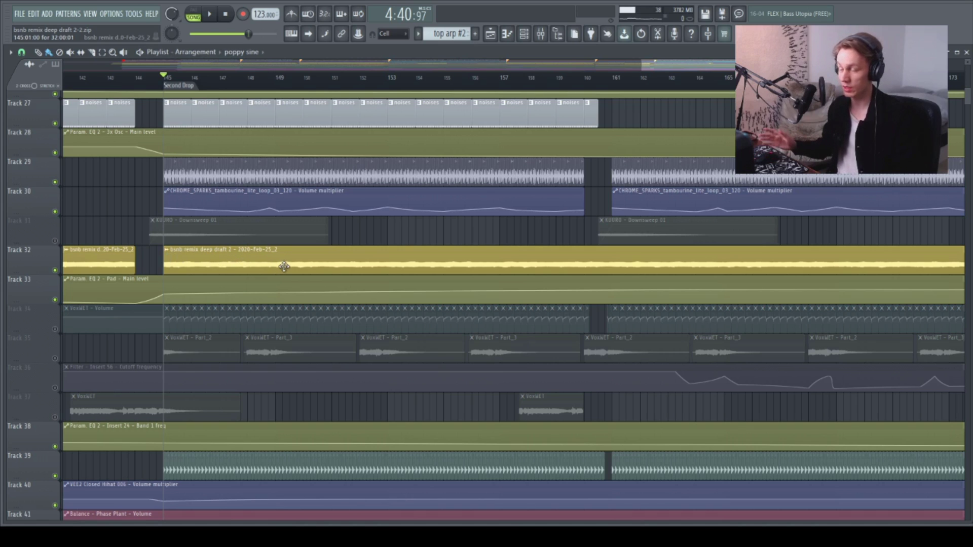
Audition the STEM - Ahs and STEM - VHS Memory clips on their own.
{"action": "scroll", "coordinate": [215, 274], "scroll_direction": "down", "scroll_amount": 4}
{"action": "scroll", "coordinate": [211, 281], "scroll_direction": "up", "scroll_amount": 3}
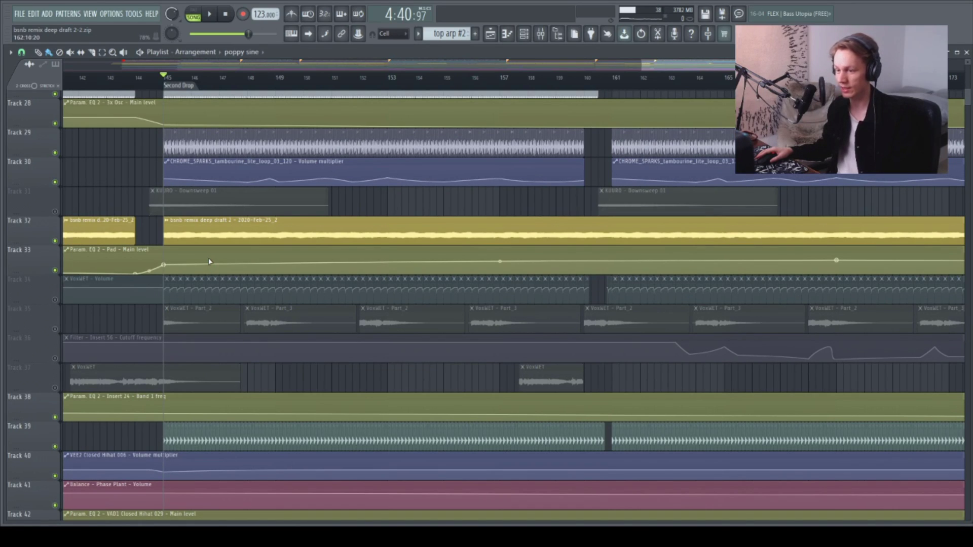
{"action": "scroll", "coordinate": [210, 259], "scroll_direction": "down", "scroll_amount": 20}
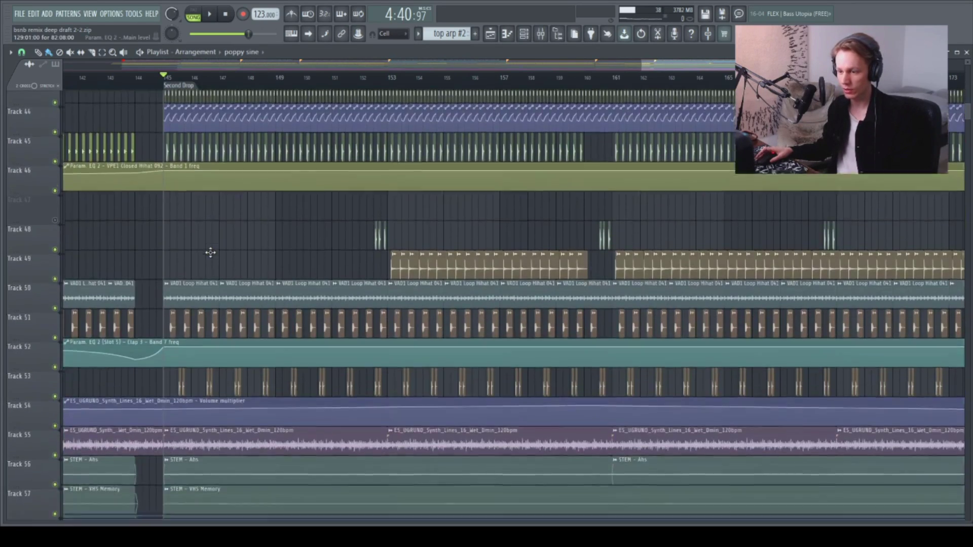
{"action": "scroll", "coordinate": [211, 254], "scroll_direction": "down", "scroll_amount": 14}
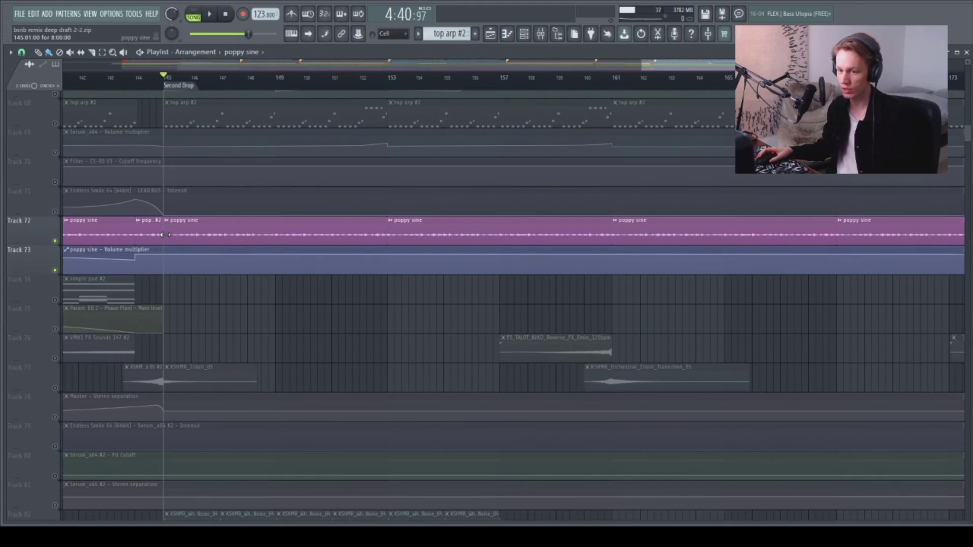
{"action": "scroll", "coordinate": [163, 234], "scroll_direction": "up", "scroll_amount": 19}
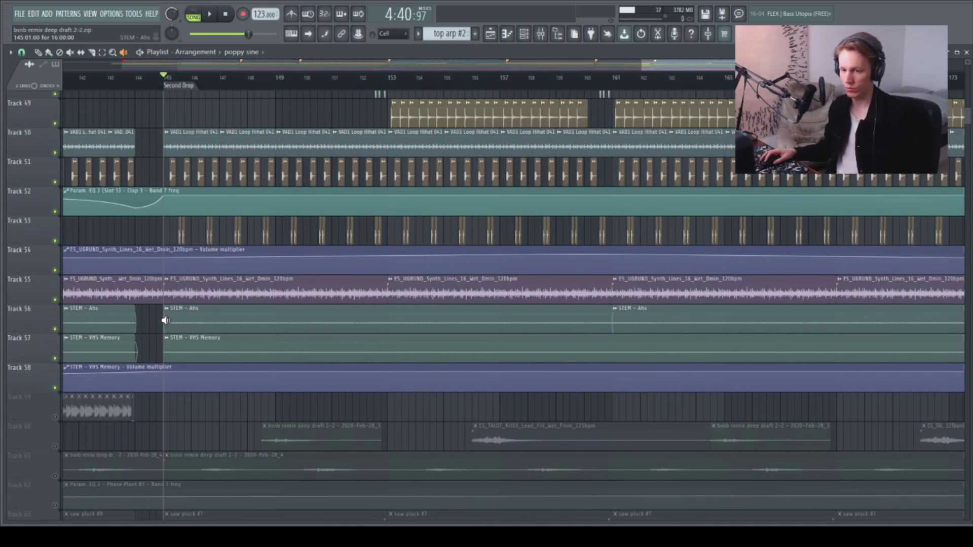
{"action": "left_click_drag", "start_coordinate": [164, 320], "coordinate": [173, 320]}
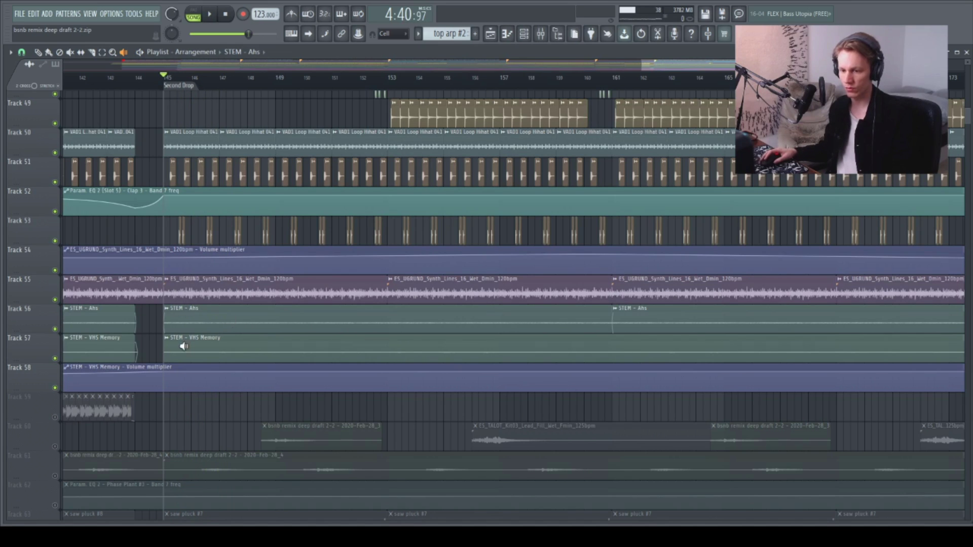
{"action": "left_click_drag", "start_coordinate": [168, 350], "coordinate": [167, 351]}
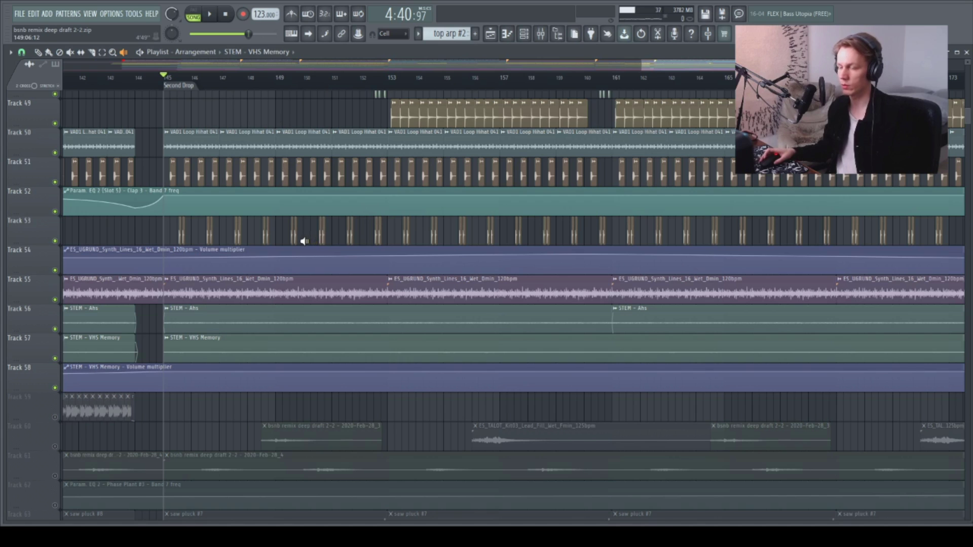
{"action": "scroll", "coordinate": [295, 240], "scroll_direction": "up", "scroll_amount": 2}
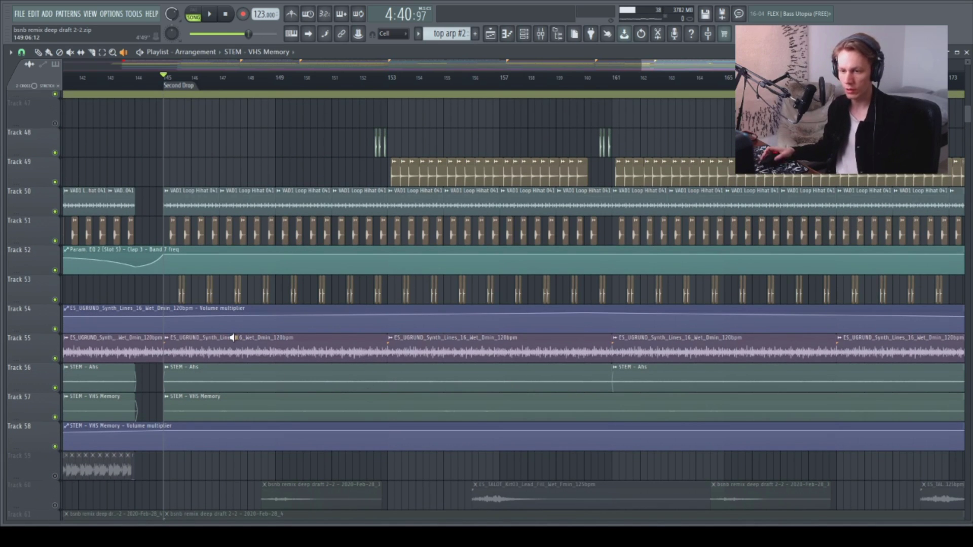
{"action": "scroll", "coordinate": [232, 338], "scroll_direction": "up", "scroll_amount": 20}
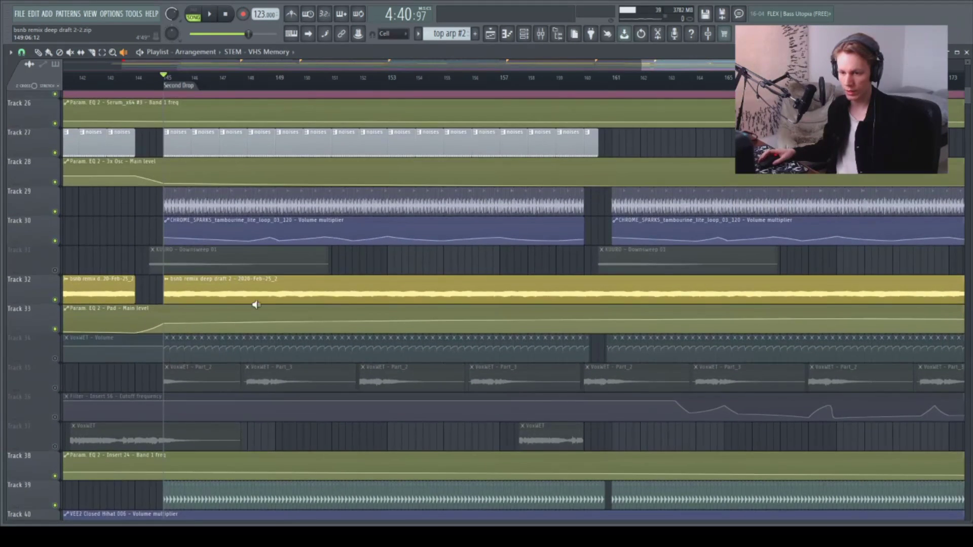
Play the Track 32 clip from bar 145 and stop, returning to bar 145.
{"action": "left_click", "coordinate": [165, 290]}
{"action": "key", "text": "space"}
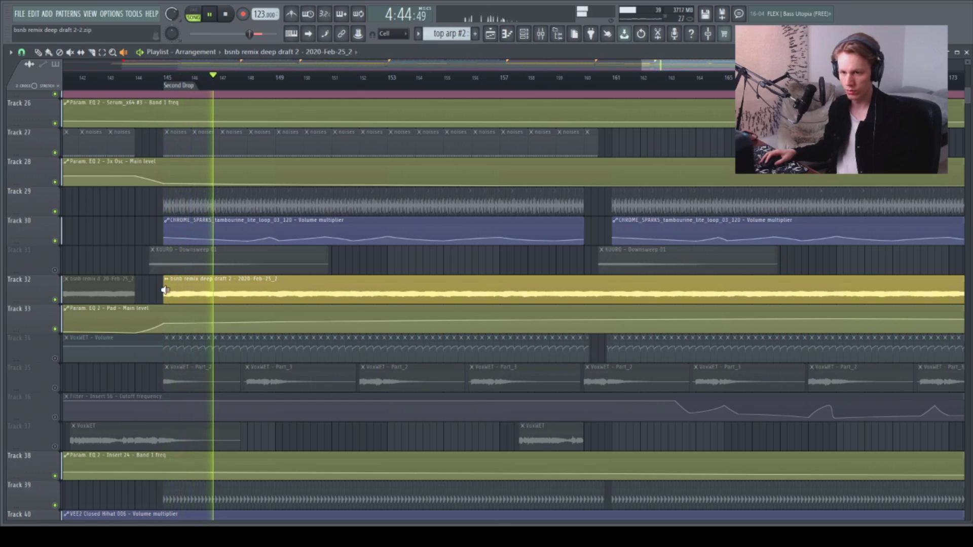
{"action": "key", "text": "space"}
{"action": "scroll", "coordinate": [205, 288], "scroll_direction": "down", "scroll_amount": 20}
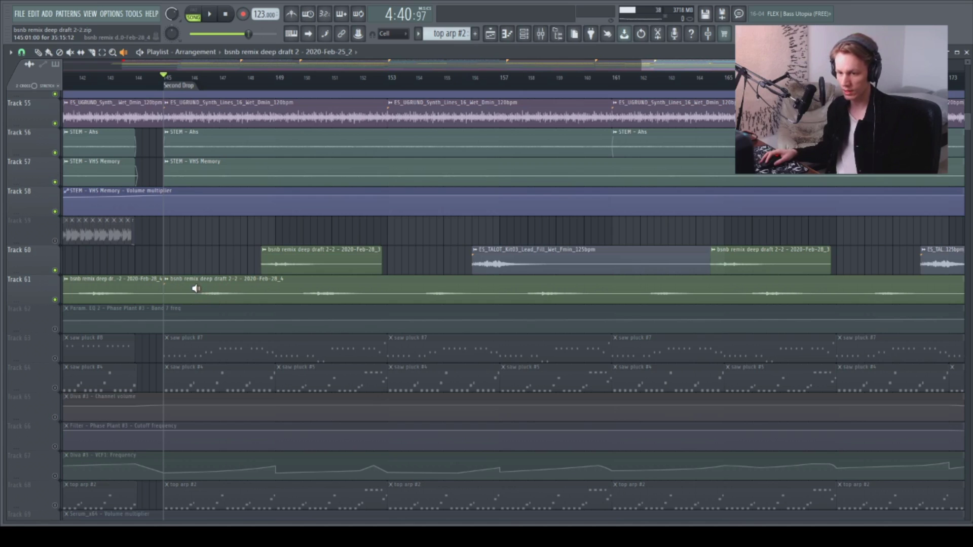
Audition the Track 61 and Track 60 clips, stopping back at bar 145 each time.
{"action": "left_click", "coordinate": [195, 288]}
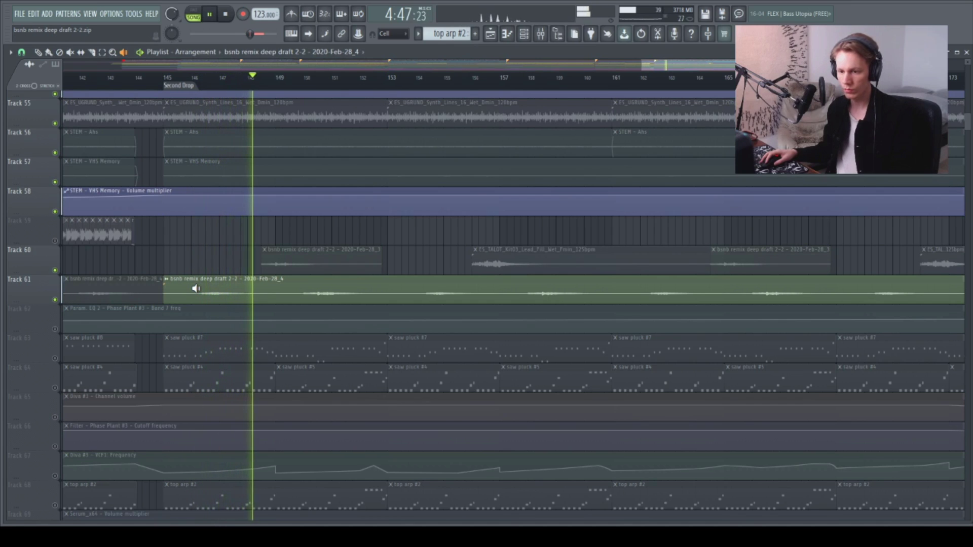
{"action": "left_click", "coordinate": [263, 261]}
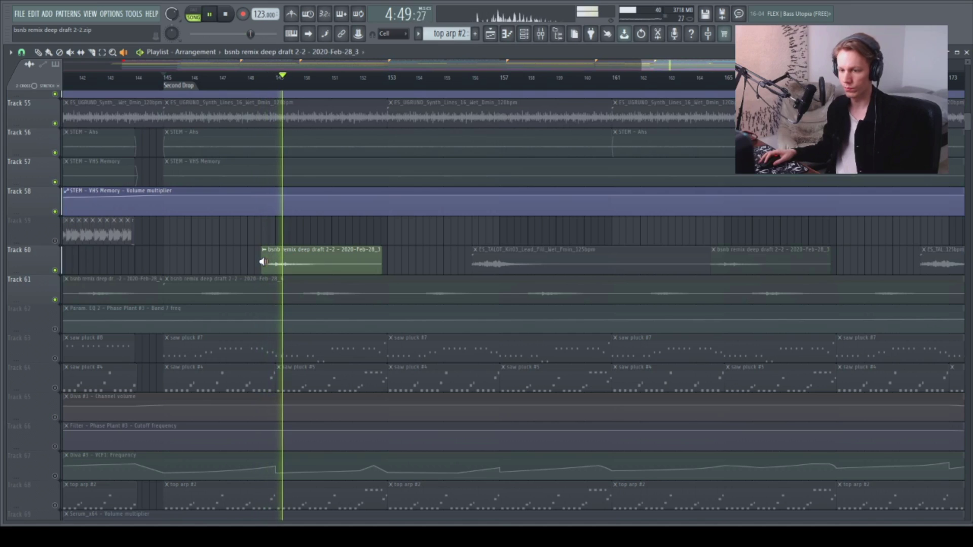
{"action": "key", "text": "space"}
{"action": "left_click", "coordinate": [306, 287]}
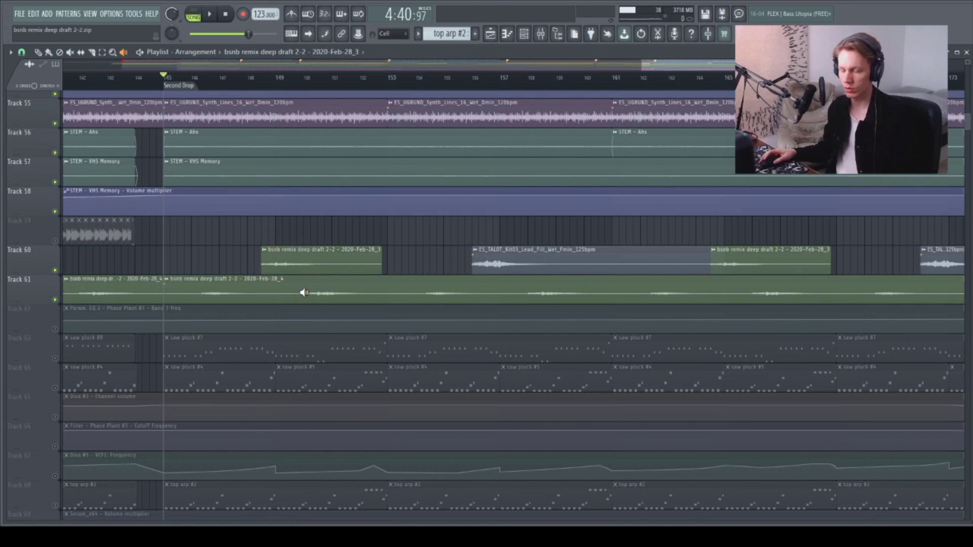
{"action": "left_click", "coordinate": [303, 292]}
{"action": "key", "text": "space"}
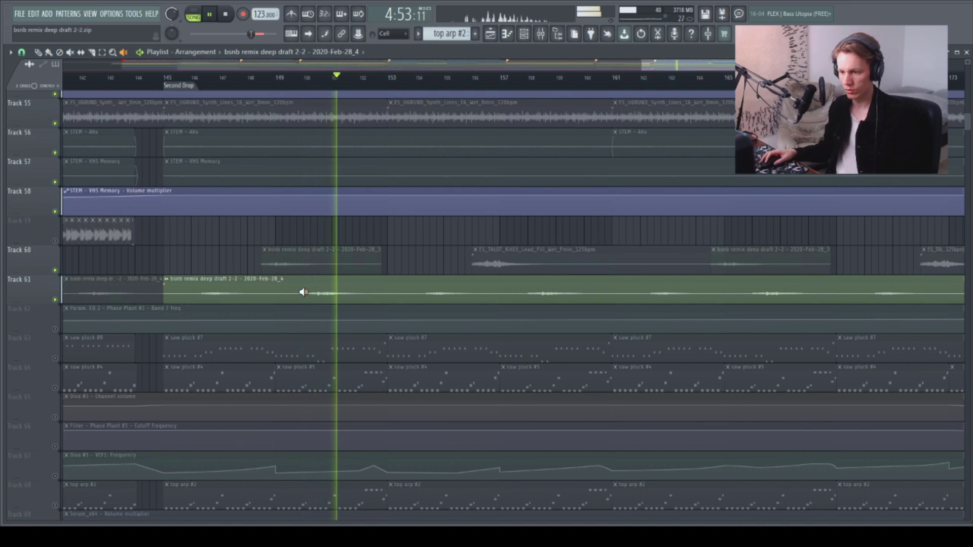
{"action": "key", "text": "space"}
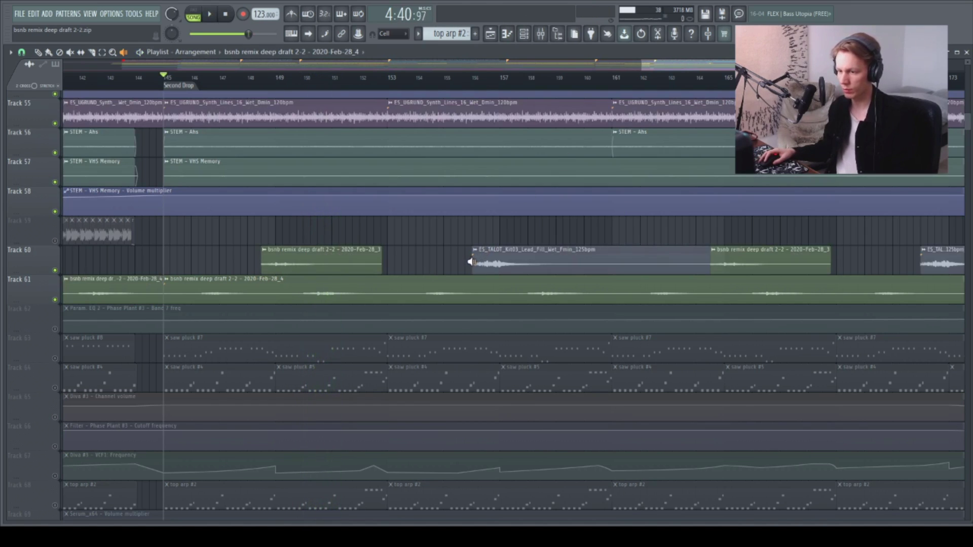
Audition the ES_TALOT lead fill clip, then play the Second Drop from bar 145 and stop.
{"action": "left_click", "coordinate": [470, 261]}
{"action": "key", "text": "space"}
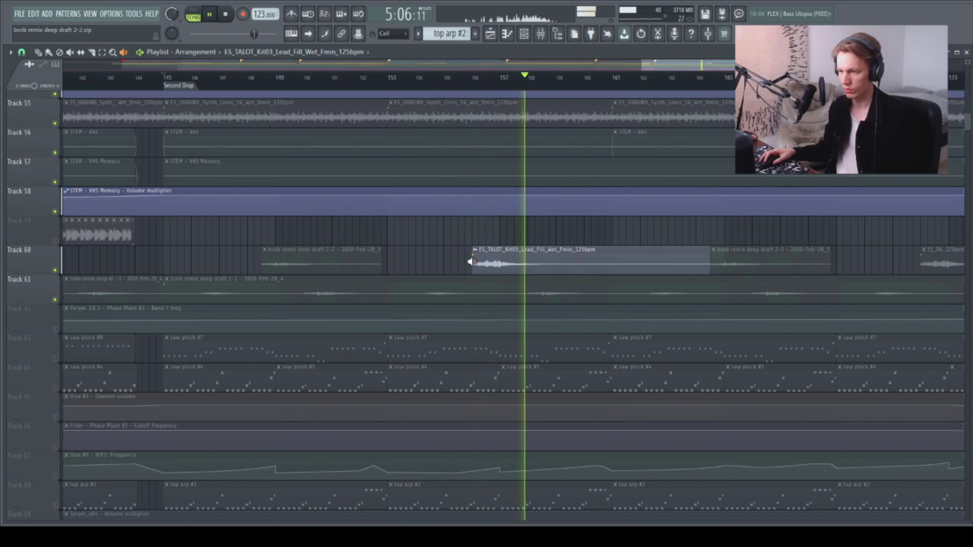
{"action": "key", "text": "space"}
{"action": "scroll", "coordinate": [444, 245], "scroll_direction": "down", "scroll_amount": 3}
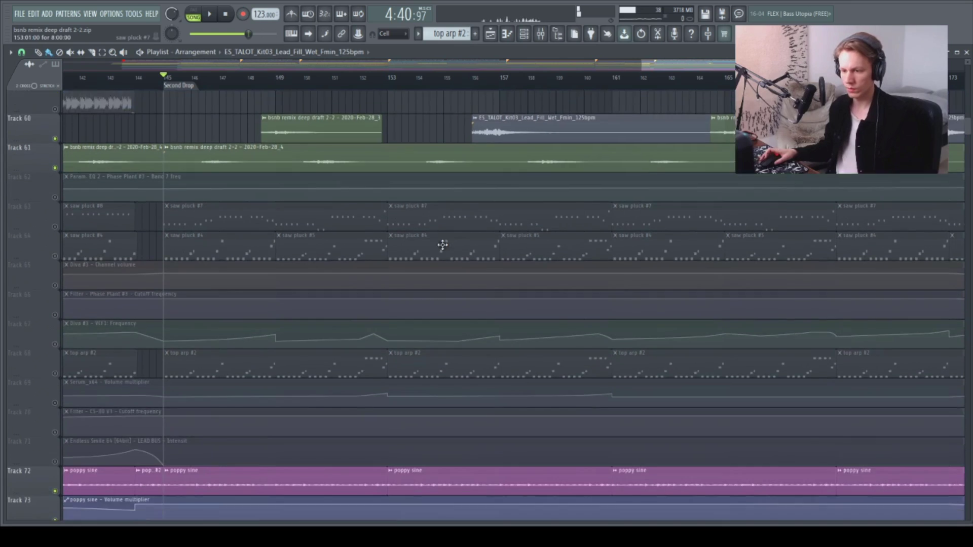
{"action": "scroll", "coordinate": [442, 245], "scroll_direction": "up", "scroll_amount": 4}
{"action": "key", "text": "space"}
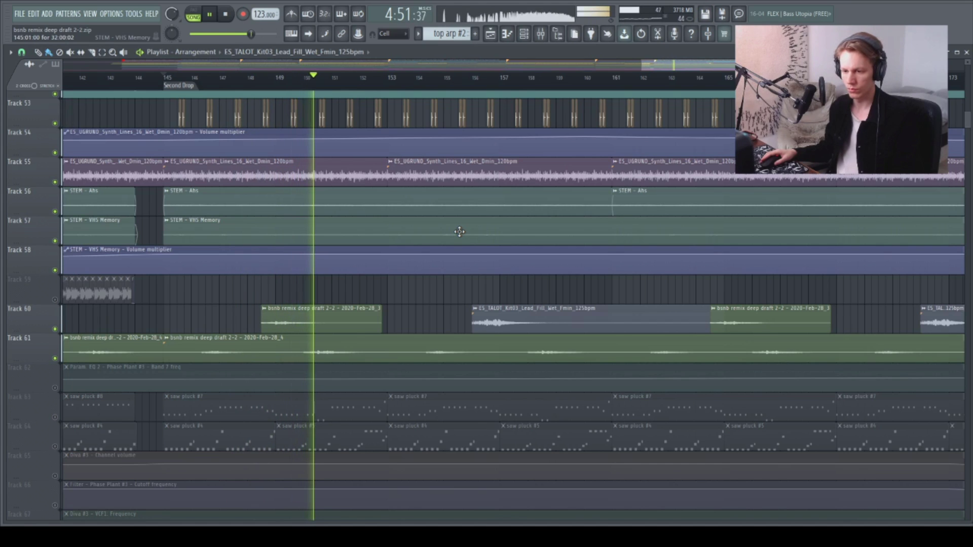
{"action": "scroll", "coordinate": [459, 232], "scroll_direction": "up", "scroll_amount": 5}
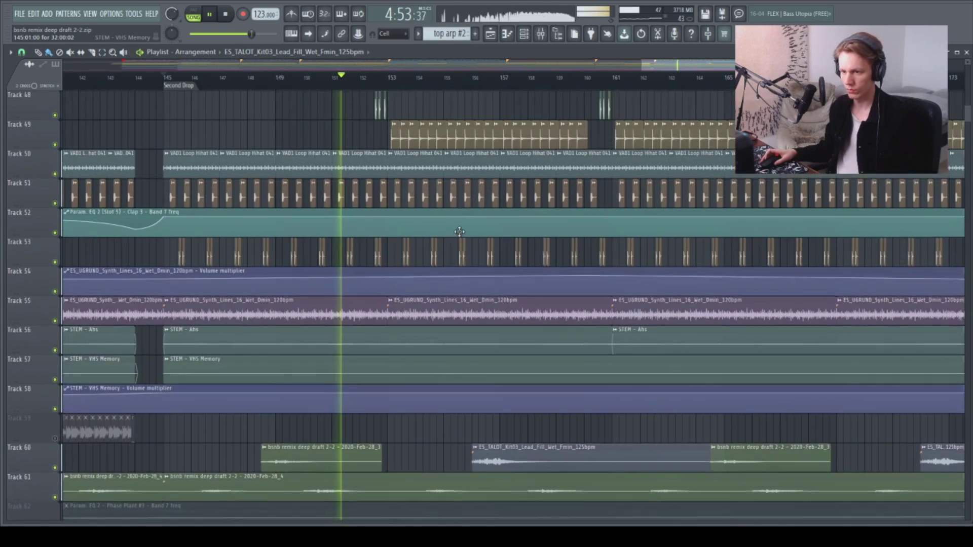
{"action": "scroll", "coordinate": [459, 231], "scroll_direction": "up", "scroll_amount": 2}
{"action": "scroll", "coordinate": [459, 232], "scroll_direction": "down", "scroll_amount": 3}
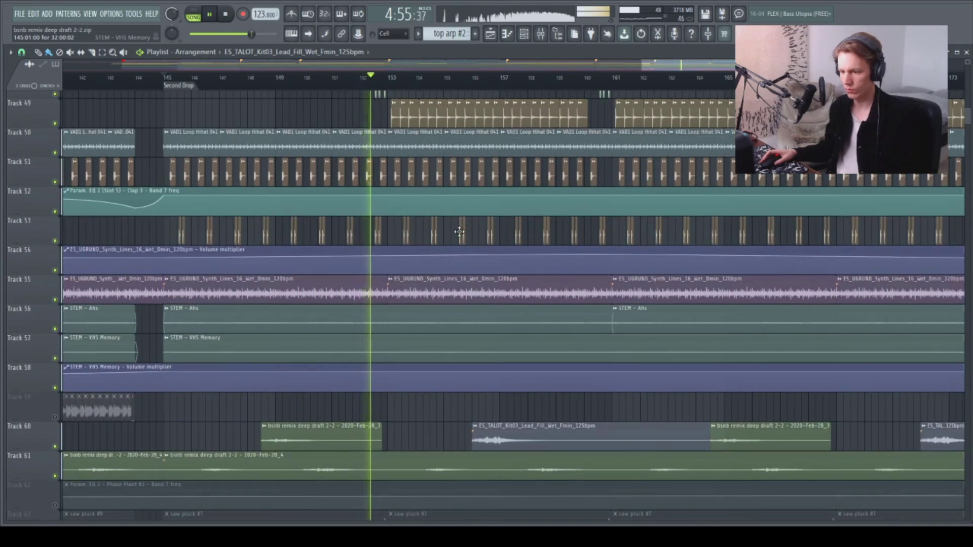
{"action": "key", "text": "space"}
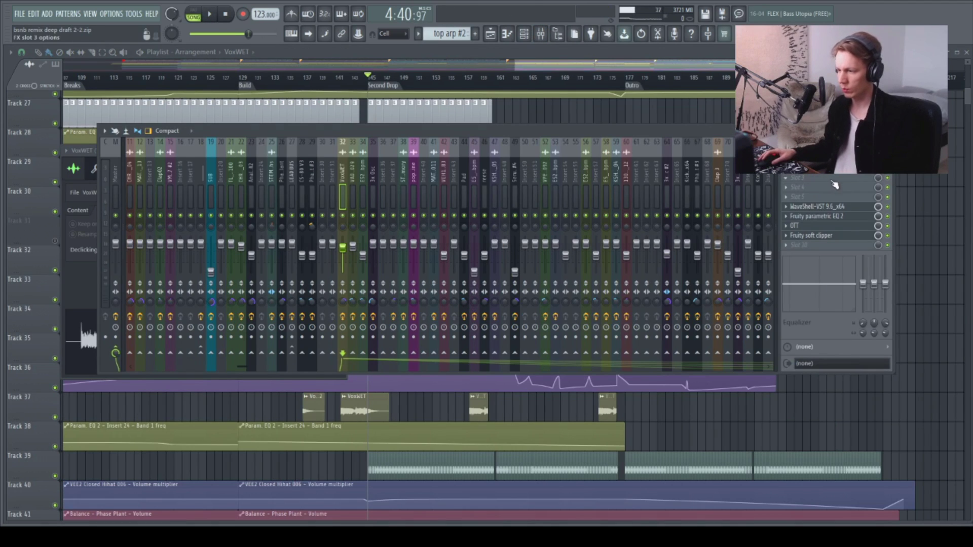
Inspect VoxWET's VoiceCentric, then open Fruity parametric EQ 2 and OTT (depth 21%, time 100%) behind the mixer.
{"action": "left_click", "coordinate": [832, 212]}
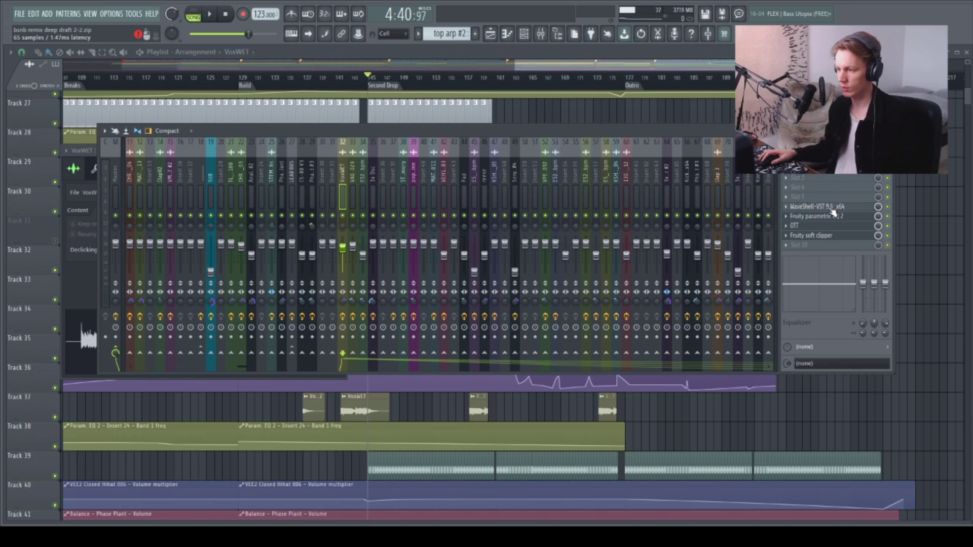
{"action": "left_click_drag", "start_coordinate": [662, 155], "coordinate": [623, 134]}
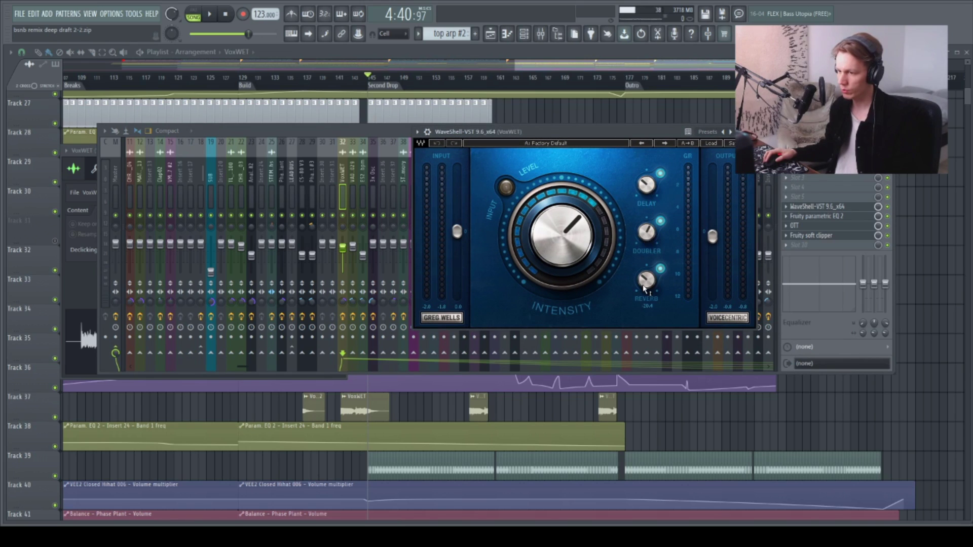
{"action": "left_click", "coordinate": [816, 206]}
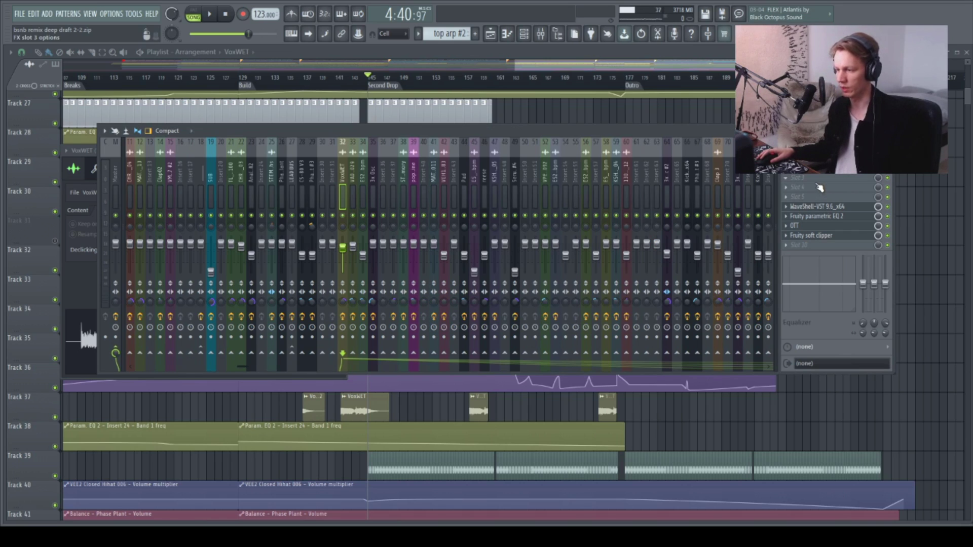
{"action": "left_click", "coordinate": [824, 216]}
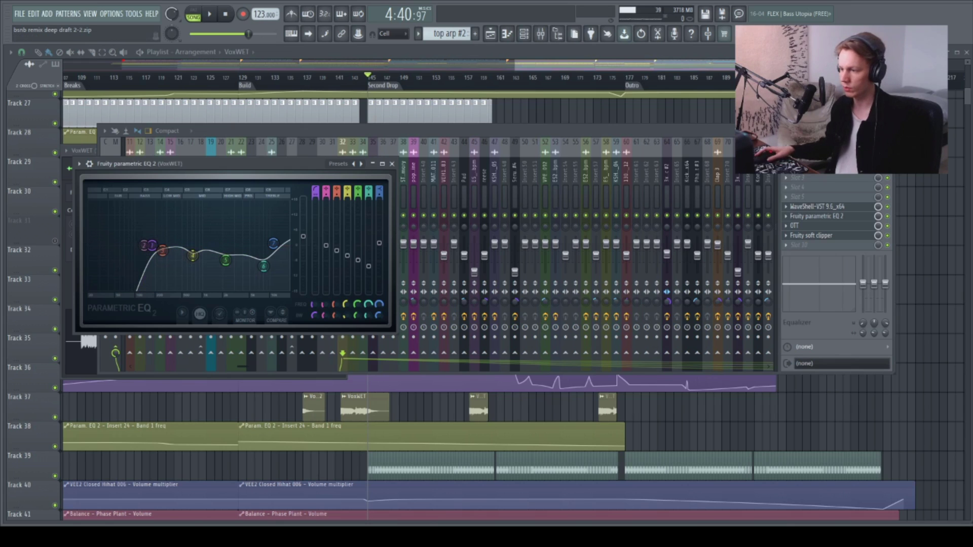
{"action": "left_click", "coordinate": [839, 226]}
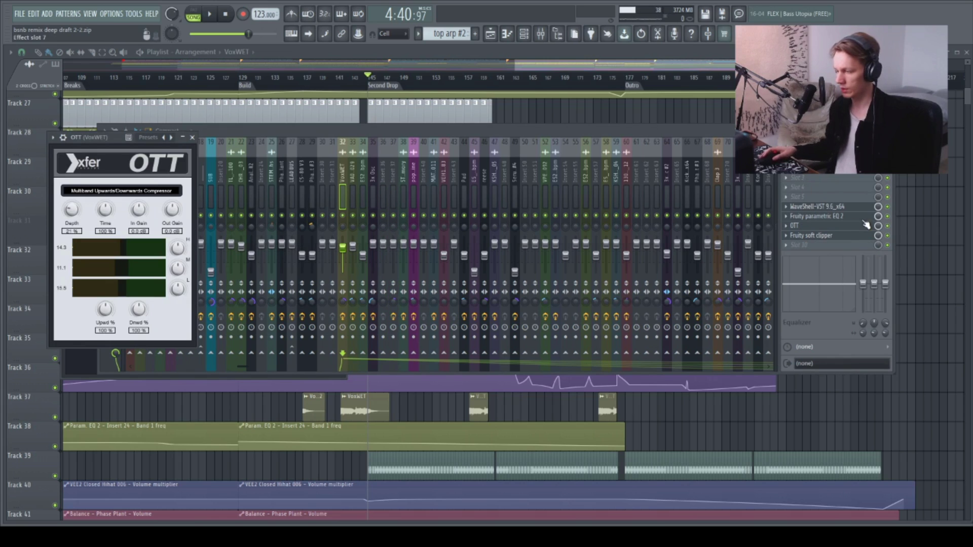
{"action": "left_click_drag", "start_coordinate": [168, 130], "coordinate": [188, 120]}
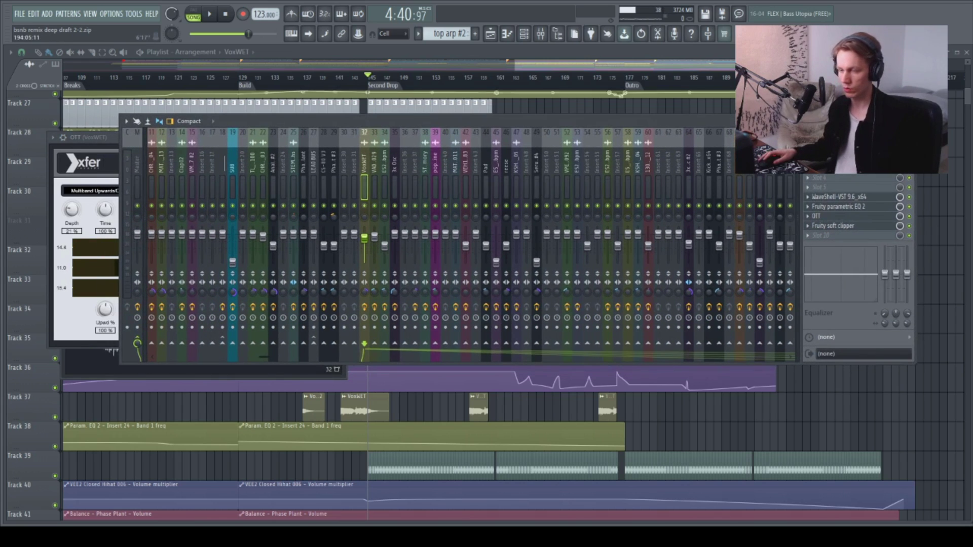
Open the Fruity Filter on insert 57.
{"action": "left_click", "coordinate": [595, 70]}
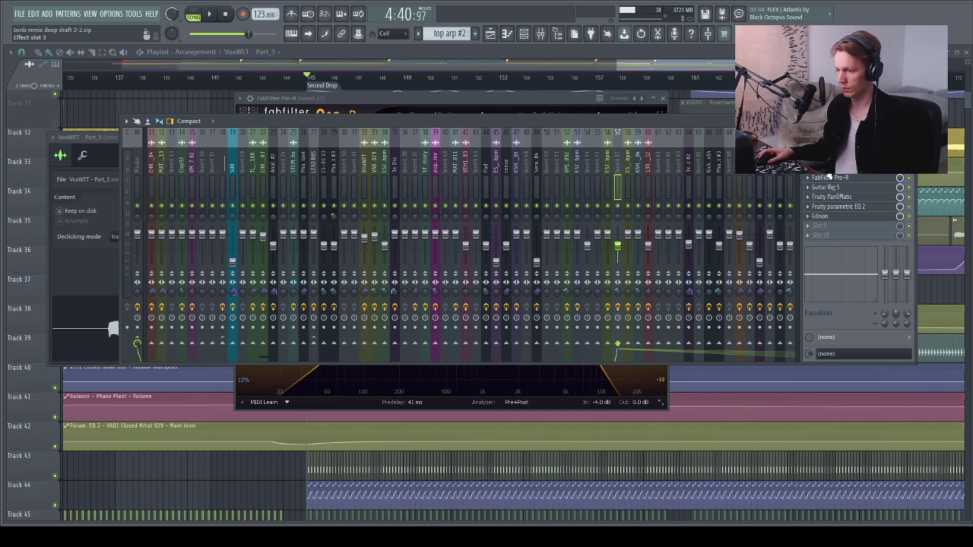
{"action": "left_click", "coordinate": [853, 176]}
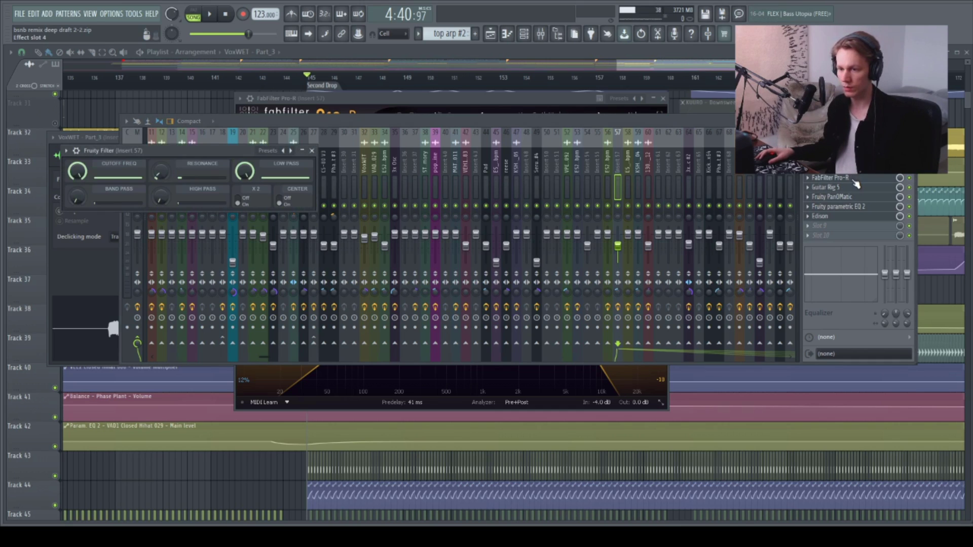
{"action": "left_click", "coordinate": [856, 183]}
Inspect insert 57's FabFilter Pro-R reverb: Huge Synth Wash preset, 8.42 s decay, 41 ms predelay.
{"action": "left_click", "coordinate": [856, 183]}
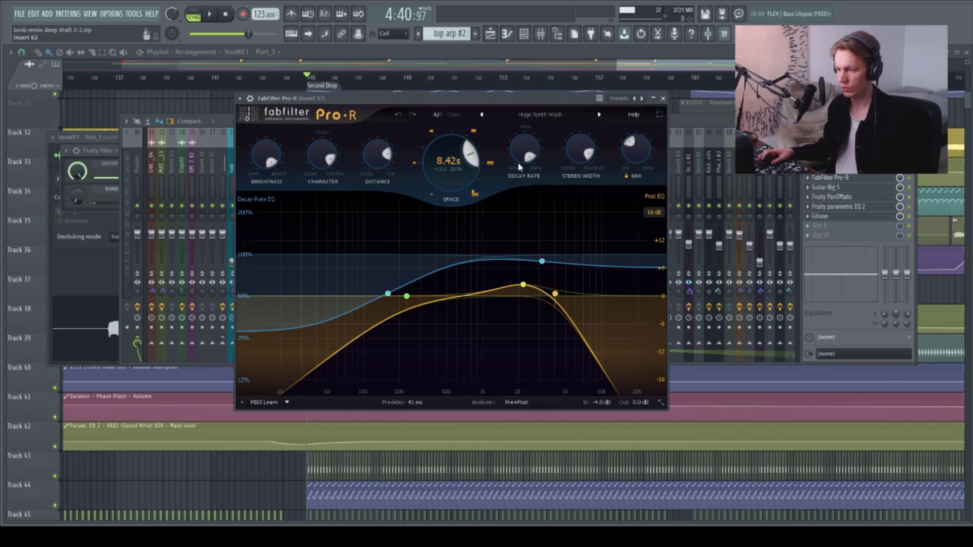
{"action": "left_click_drag", "start_coordinate": [479, 95], "coordinate": [458, 87]}
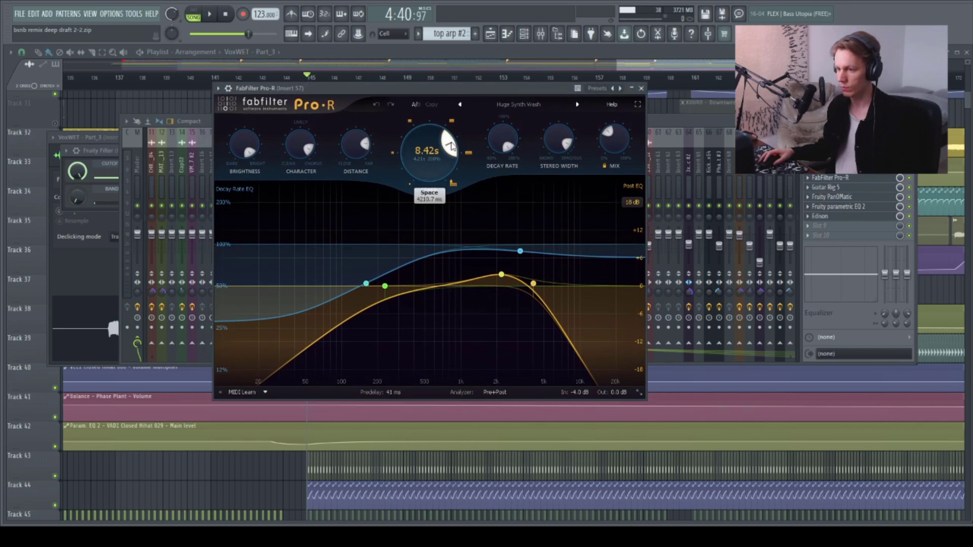
{"action": "mouse_move", "coordinate": [450, 145]}
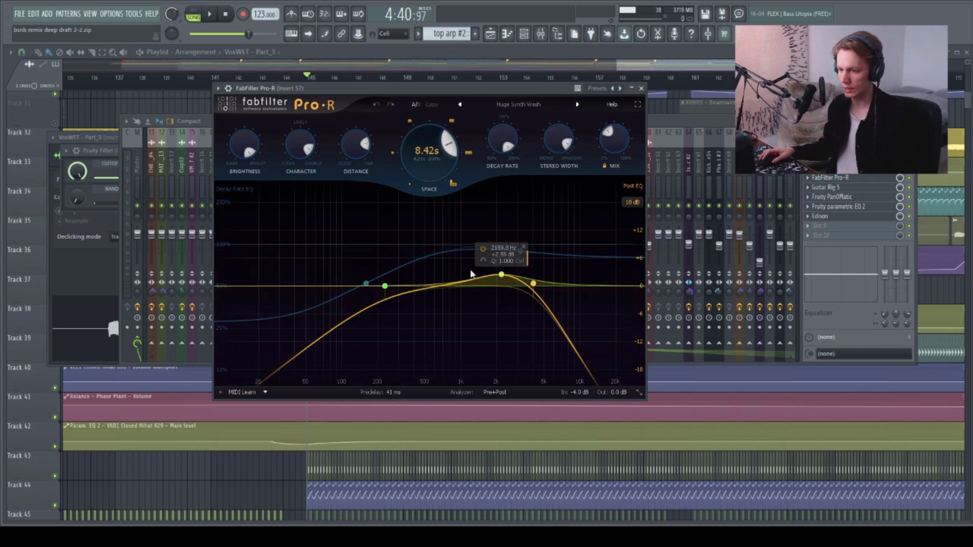
{"action": "mouse_move", "coordinate": [362, 284]}
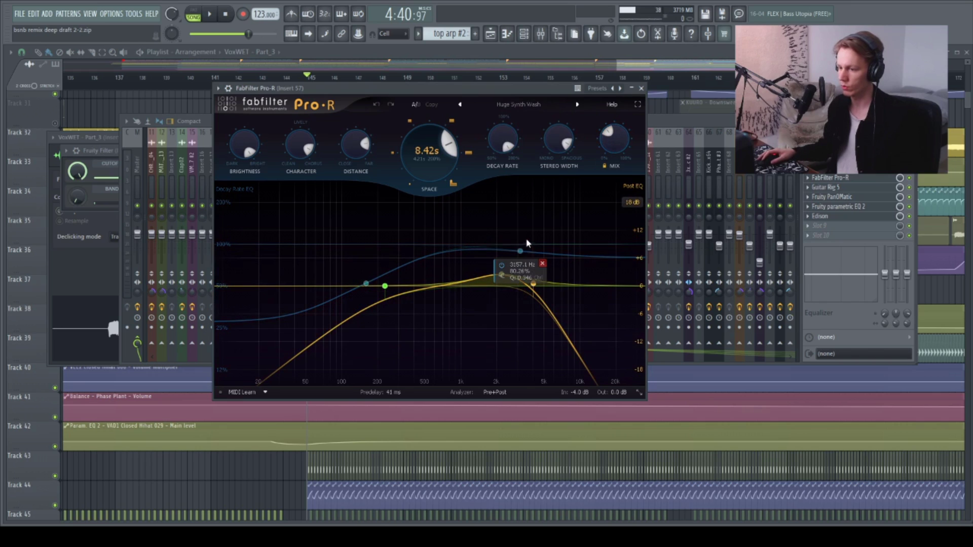
{"action": "mouse_move", "coordinate": [391, 286]}
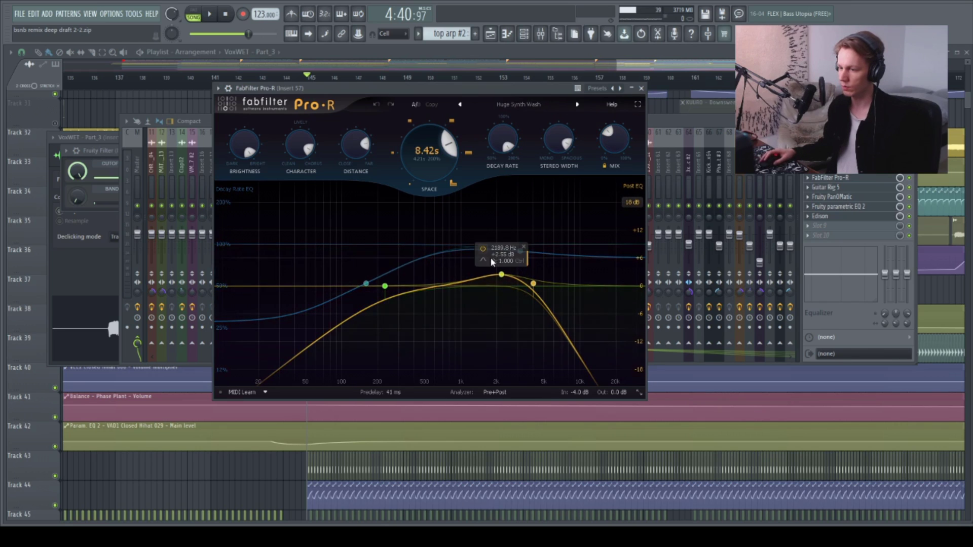
{"action": "mouse_move", "coordinate": [523, 265]}
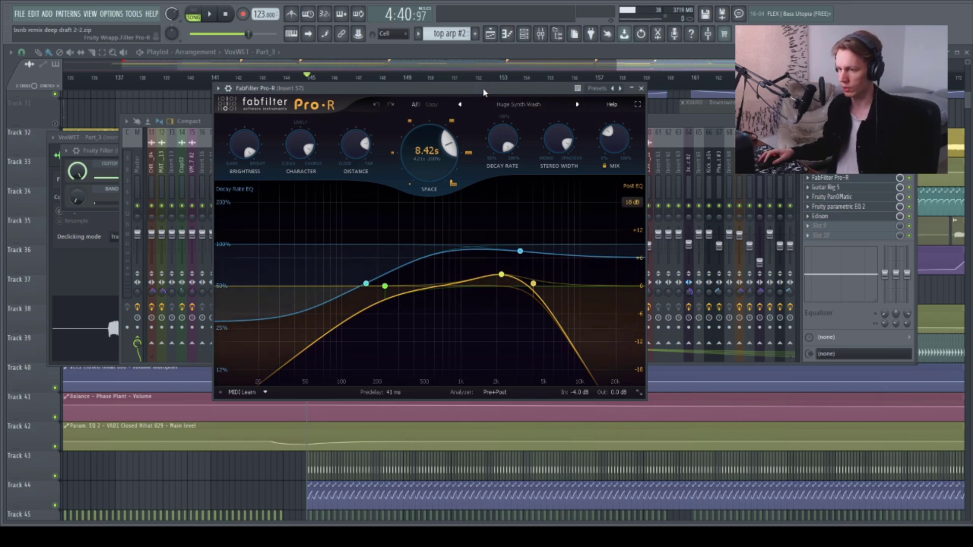
{"action": "left_click_drag", "start_coordinate": [484, 93], "coordinate": [495, 82]}
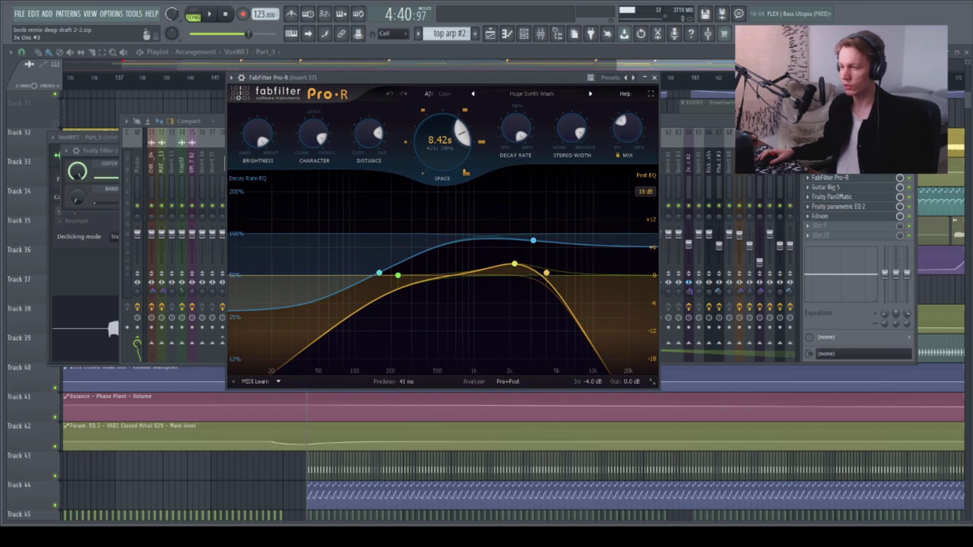
{"action": "left_click", "coordinate": [850, 192]}
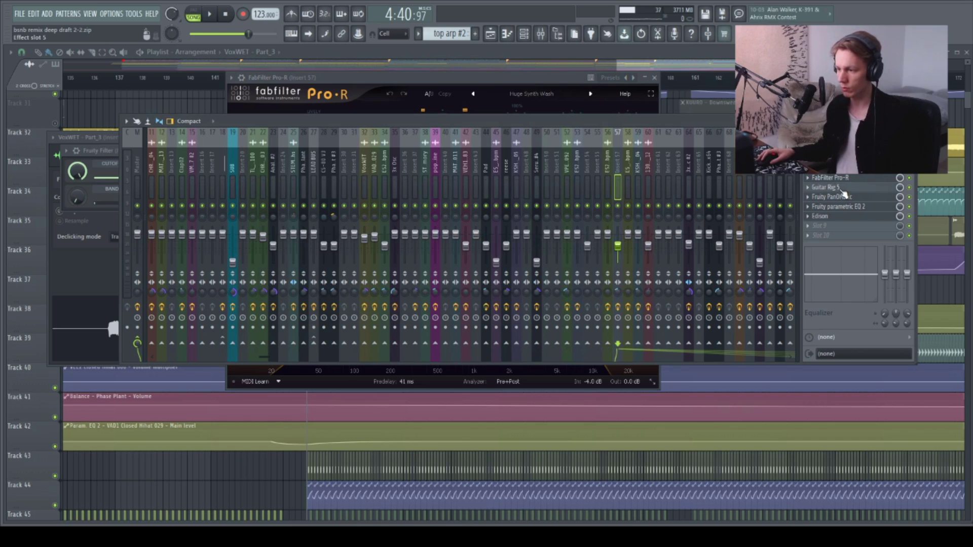
Check insert 57's Guitar Rig 5, Fruity PanOMatic and parametric EQ 2, then close all windows with F12.
{"action": "left_click", "coordinate": [844, 188]}
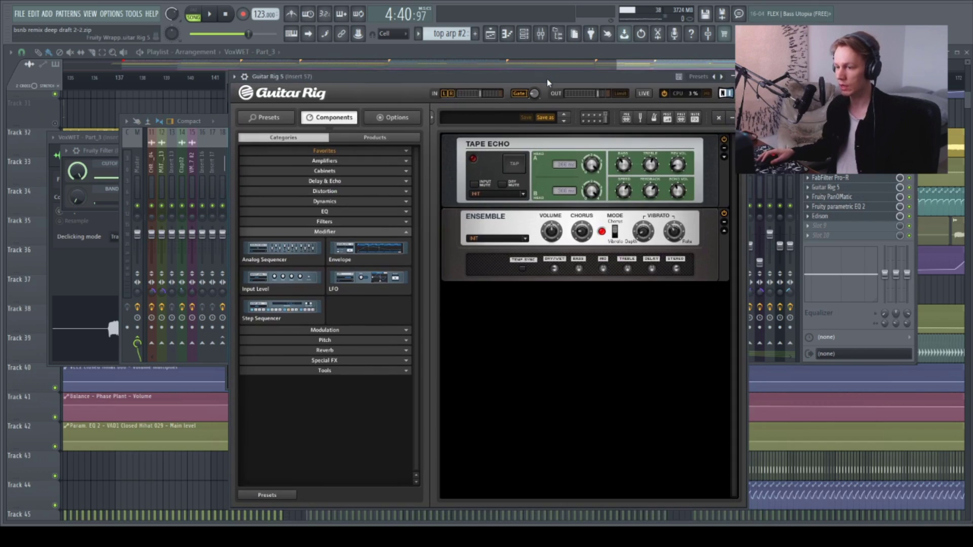
{"action": "left_click", "coordinate": [853, 201]}
{"action": "left_click", "coordinate": [851, 199]}
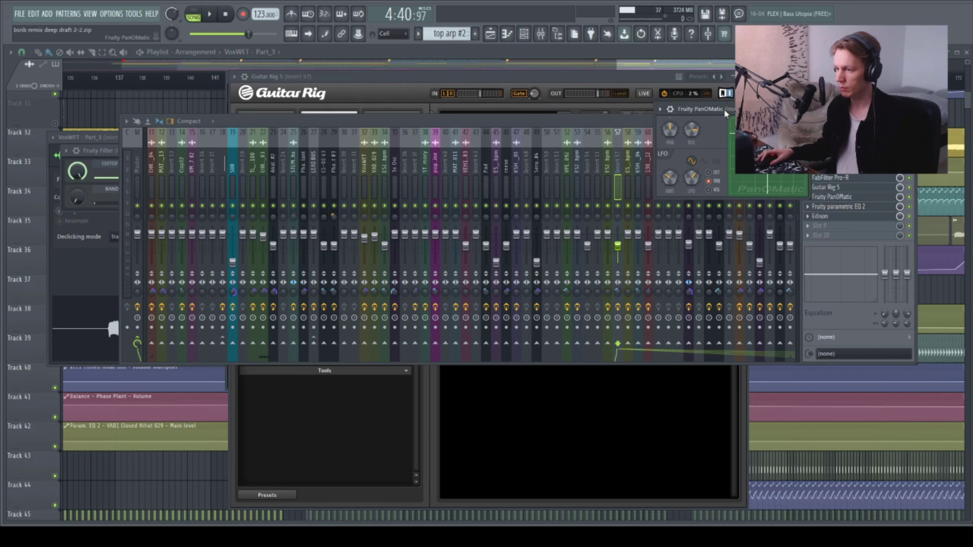
{"action": "left_click_drag", "start_coordinate": [718, 108], "coordinate": [713, 109]}
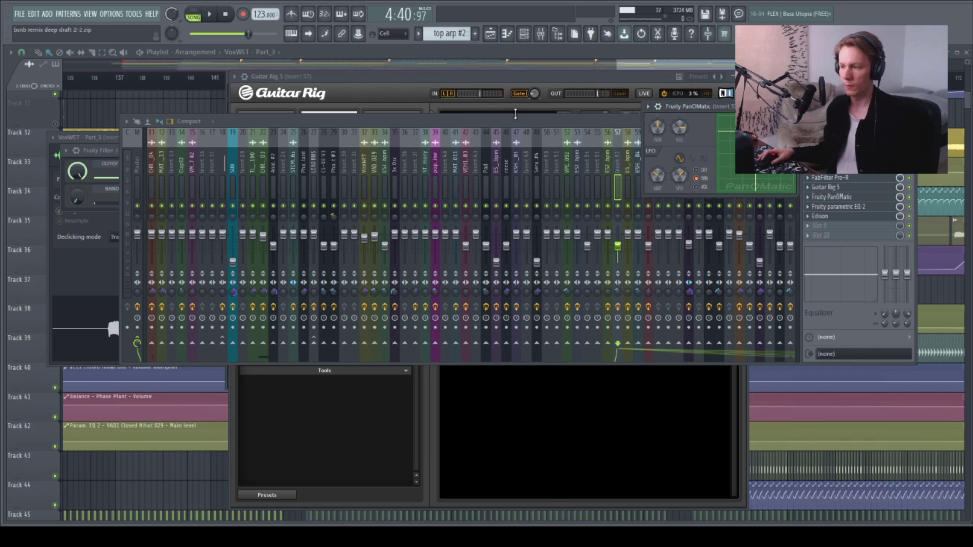
{"action": "left_click", "coordinate": [730, 128]}
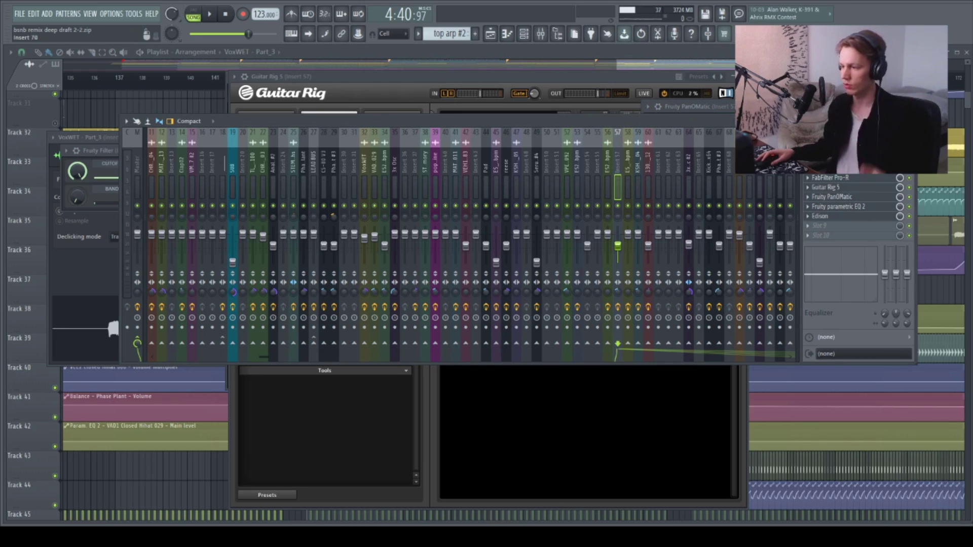
{"action": "left_click", "coordinate": [841, 207]}
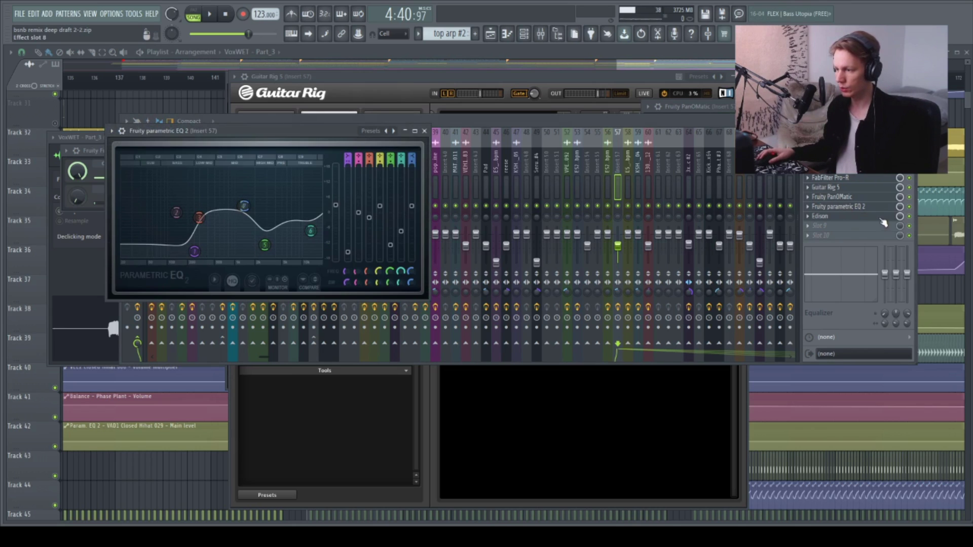
{"action": "left_click", "coordinate": [866, 223]}
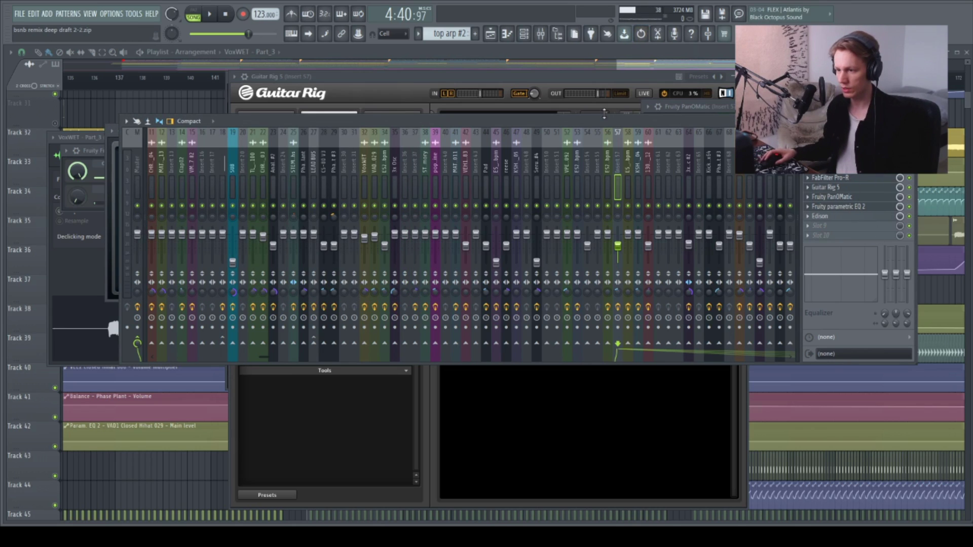
{"action": "key", "text": "F12"}
{"action": "scroll", "coordinate": [317, 232], "scroll_direction": "down", "scroll_amount": 3}
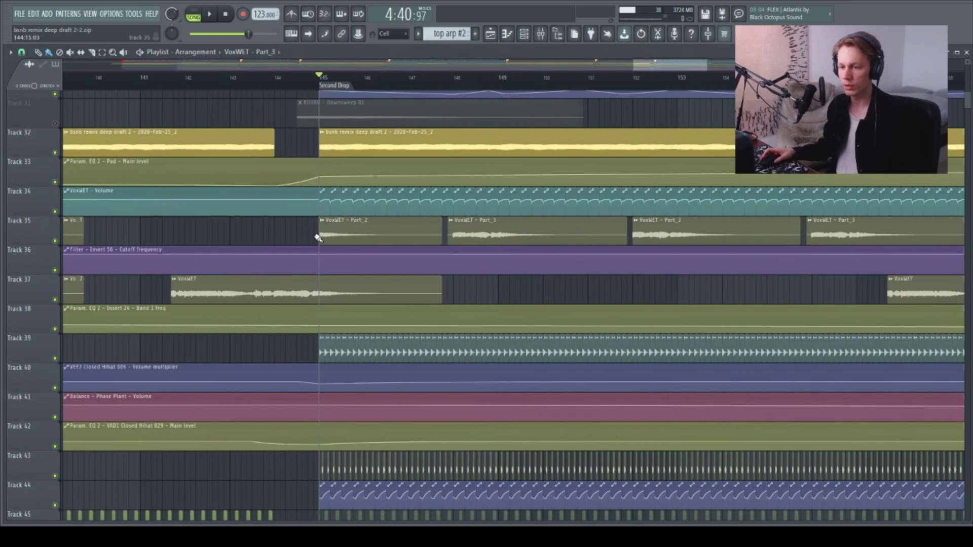
{"action": "scroll", "coordinate": [593, 243], "scroll_direction": "up", "scroll_amount": 4}
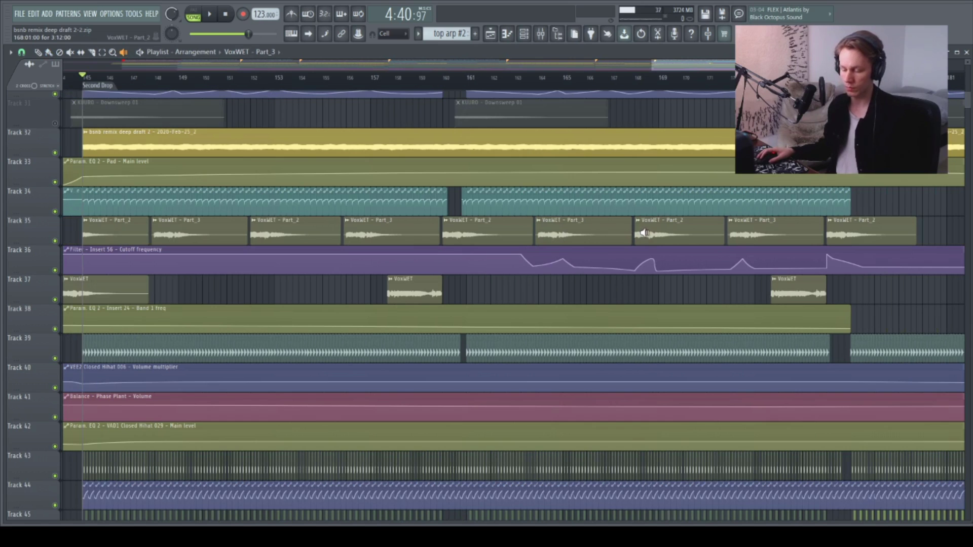
{"action": "key", "text": "F9"}
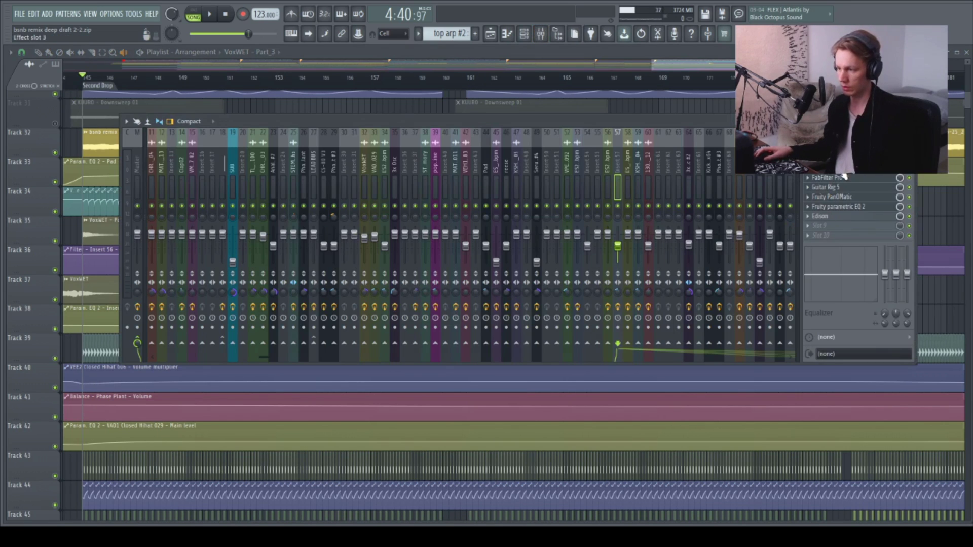
{"action": "key", "text": "F9"}
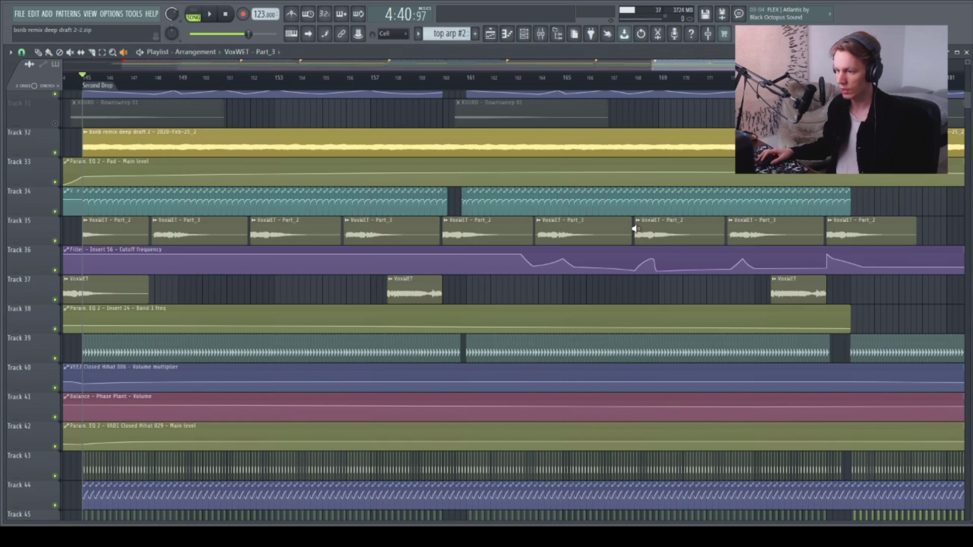
{"action": "scroll", "coordinate": [638, 231], "scroll_direction": "up", "scroll_amount": 6}
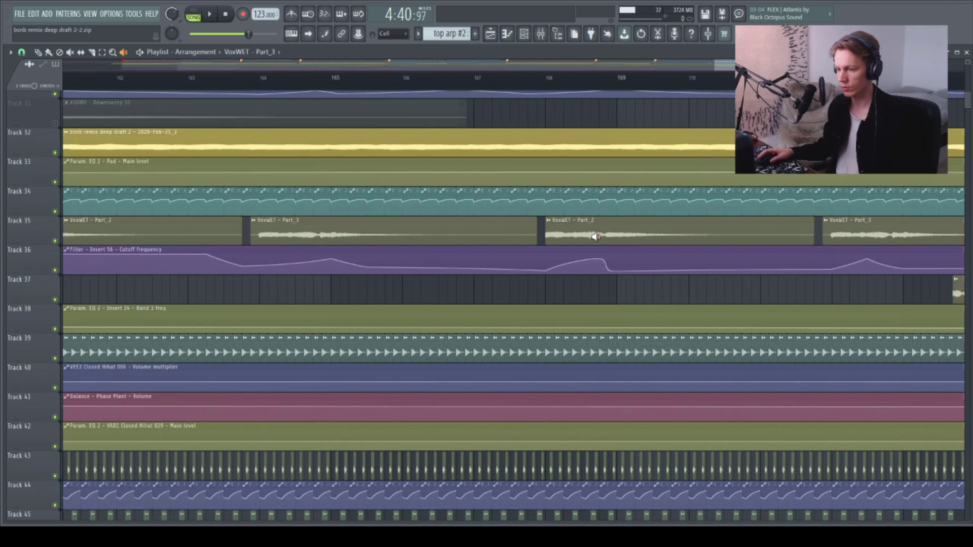
{"action": "left_click", "coordinate": [544, 232]}
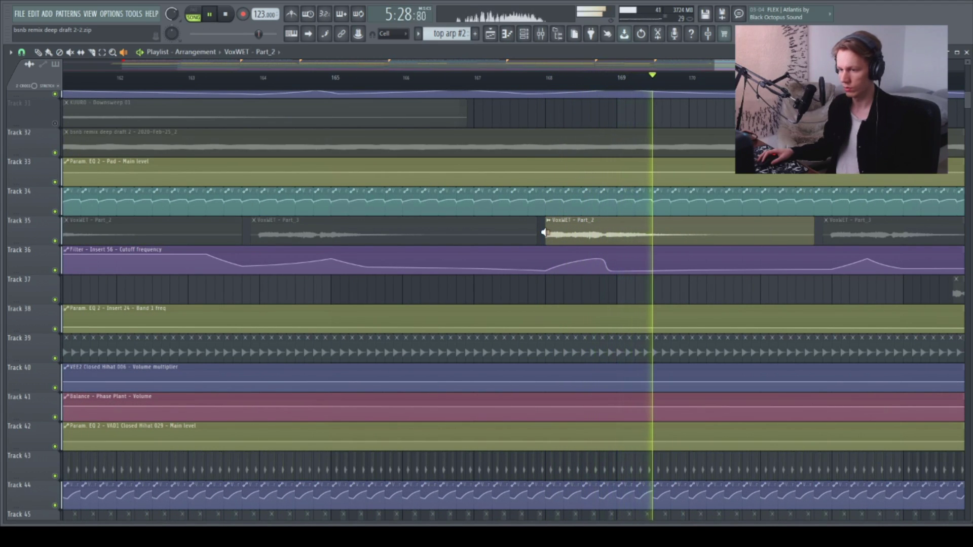
{"action": "key", "text": "space"}
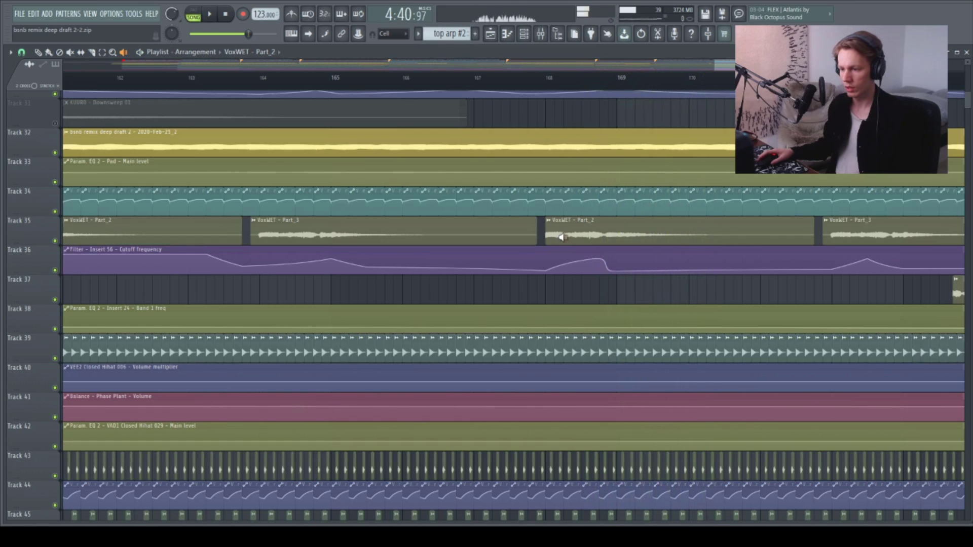
{"action": "scroll", "coordinate": [562, 236], "scroll_direction": "down", "scroll_amount": 4}
{"action": "scroll", "coordinate": [570, 239], "scroll_direction": "down", "scroll_amount": 4}
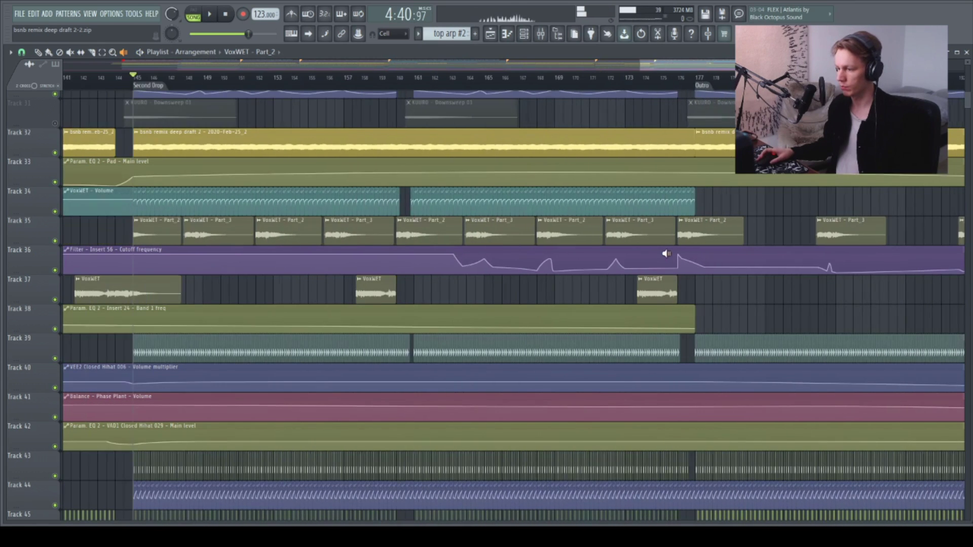
{"action": "scroll", "coordinate": [456, 246], "scroll_direction": "down", "scroll_amount": 3}
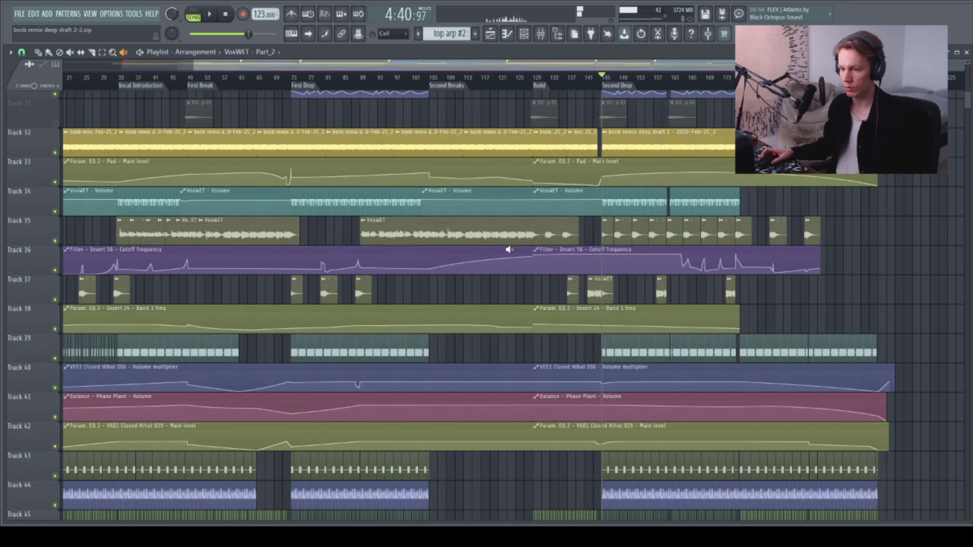
{"action": "scroll", "coordinate": [691, 254], "scroll_direction": "up", "scroll_amount": 6}
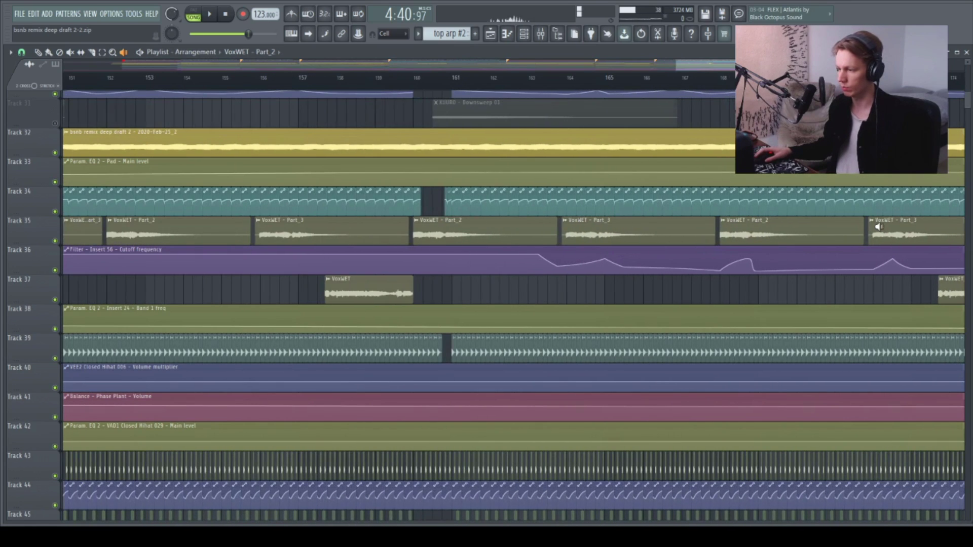
{"action": "left_click", "coordinate": [869, 229]}
{"action": "key", "text": "space"}
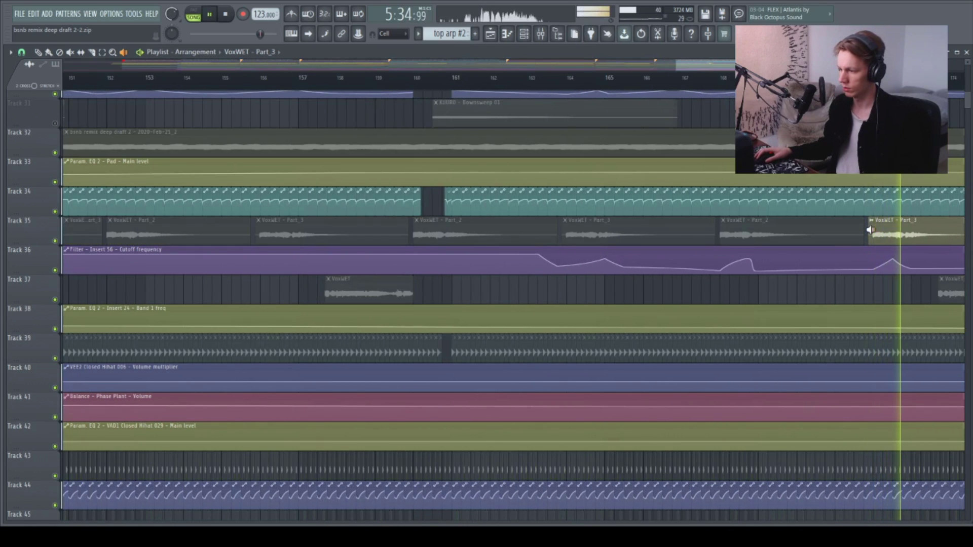
{"action": "left_click_drag", "start_coordinate": [869, 229], "coordinate": [870, 229]}
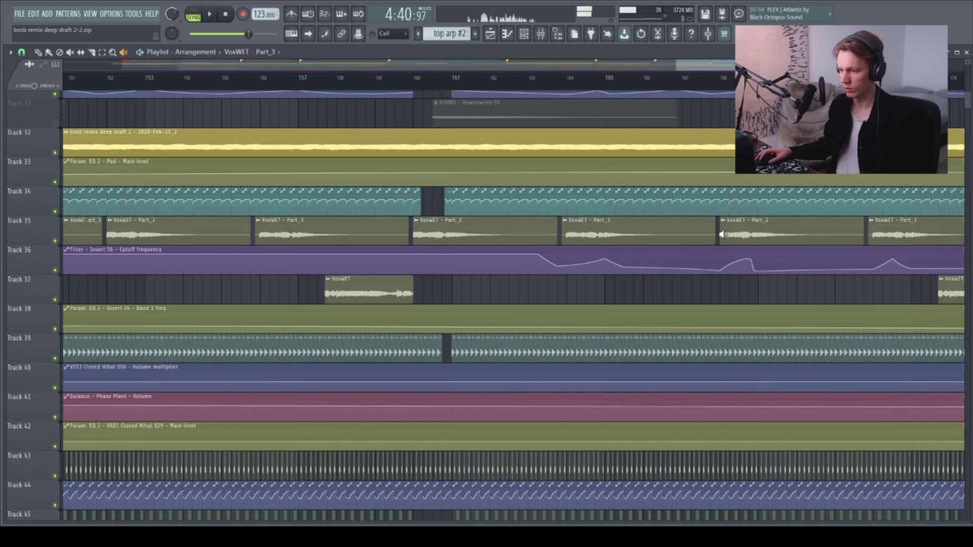
{"action": "left_click_drag", "start_coordinate": [721, 234], "coordinate": [720, 234]}
{"action": "scroll", "coordinate": [318, 228], "scroll_direction": "down", "scroll_amount": 5}
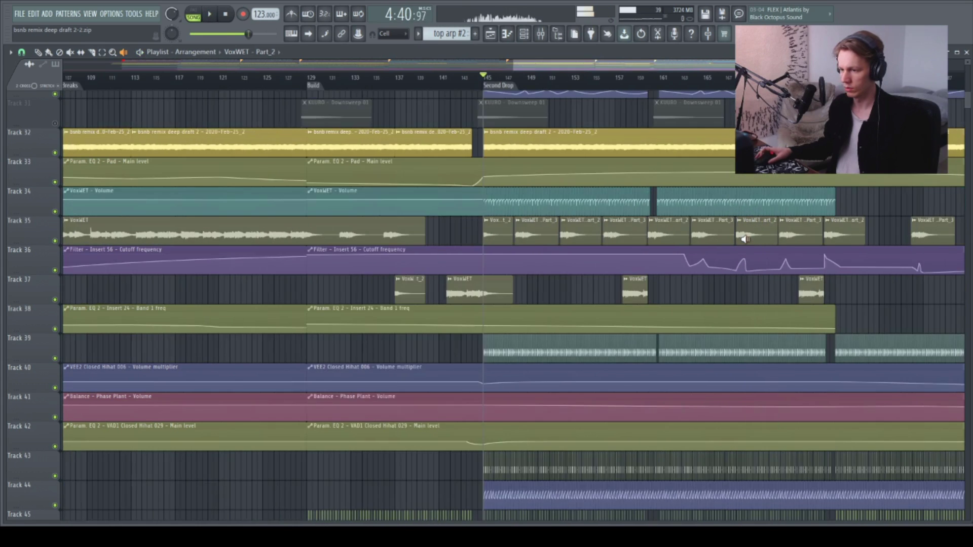
{"action": "scroll", "coordinate": [318, 228], "scroll_direction": "up", "scroll_amount": 8}
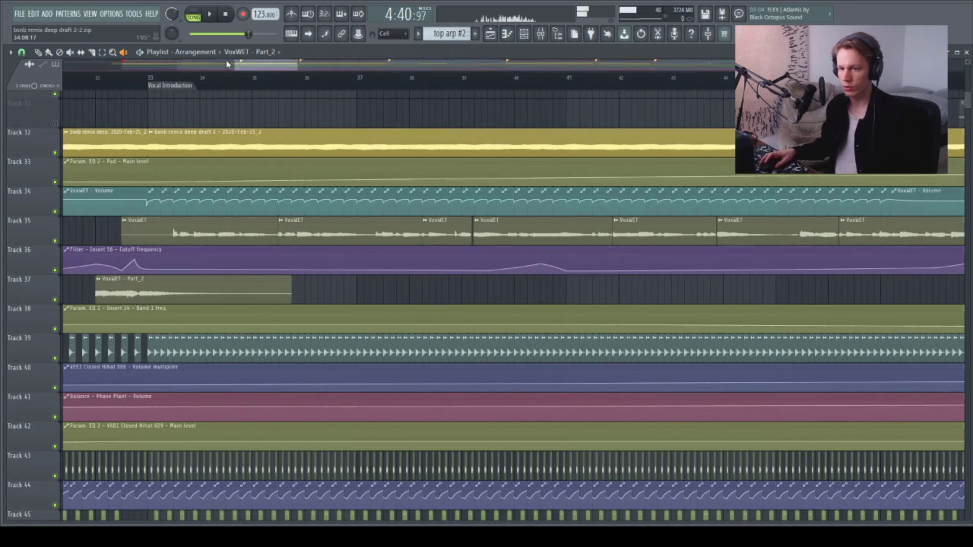
{"action": "left_click_drag", "start_coordinate": [240, 67], "coordinate": [200, 67]}
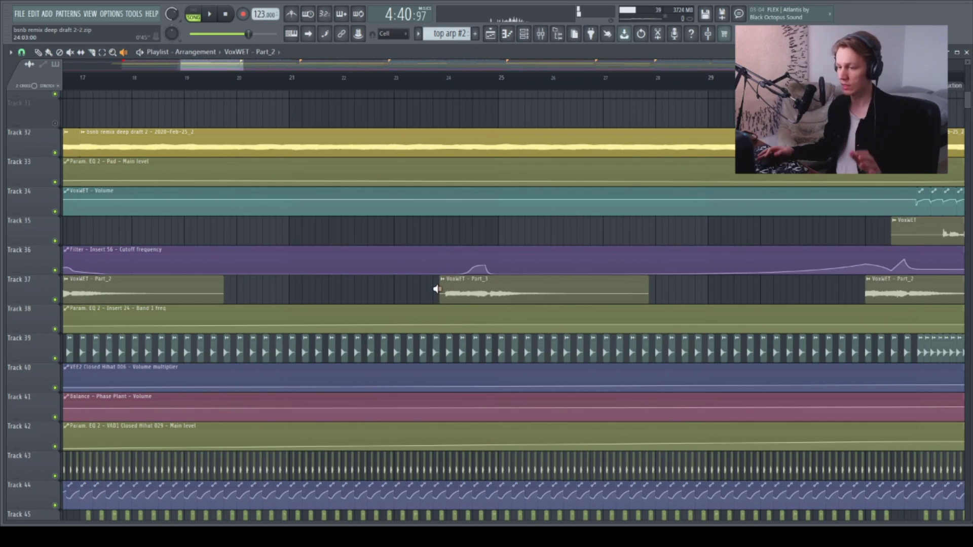
{"action": "left_click", "coordinate": [442, 289]}
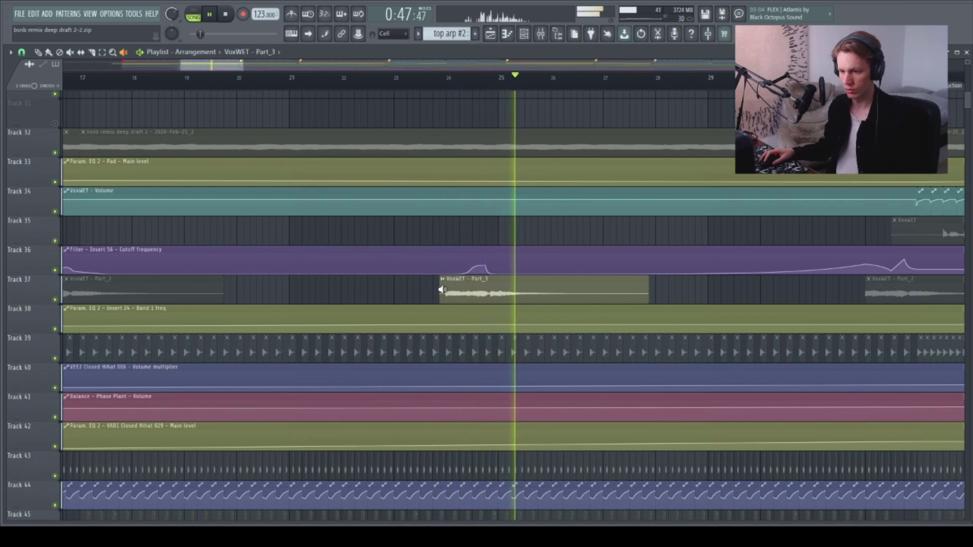
{"action": "scroll", "coordinate": [442, 291], "scroll_direction": "down", "scroll_amount": 3}
{"action": "left_click", "coordinate": [184, 290]}
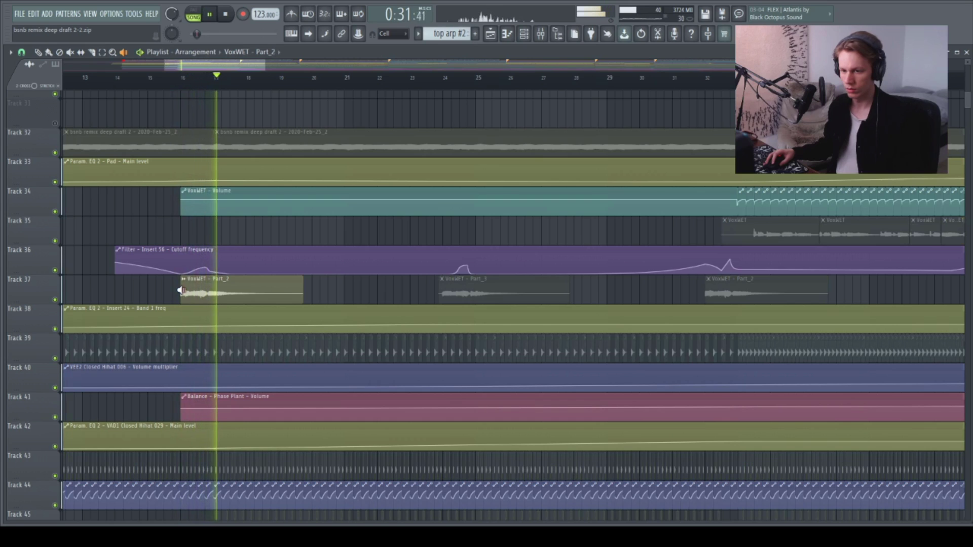
{"action": "scroll", "coordinate": [318, 204], "scroll_direction": "down", "scroll_amount": 5}
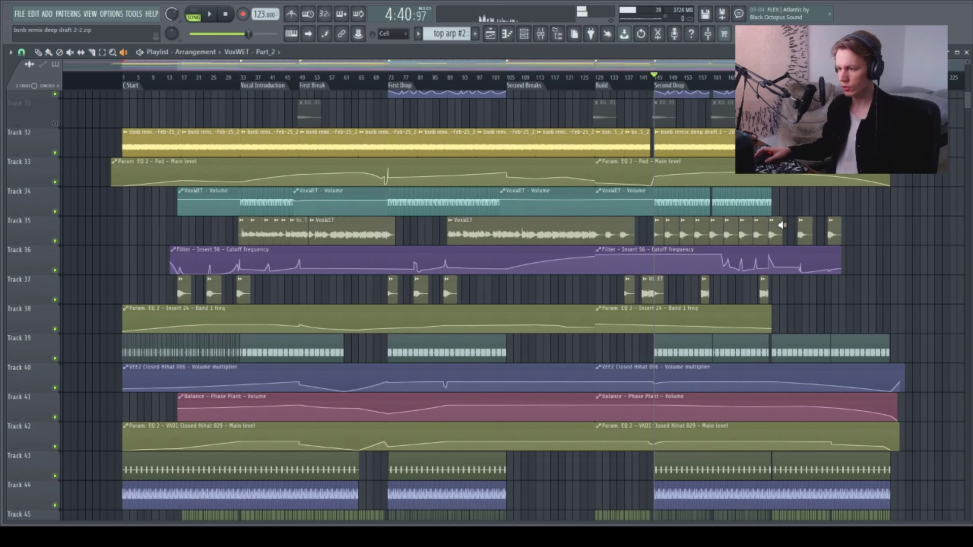
{"action": "key", "text": "b"}
{"action": "scroll", "coordinate": [775, 224], "scroll_direction": "up", "scroll_amount": 3}
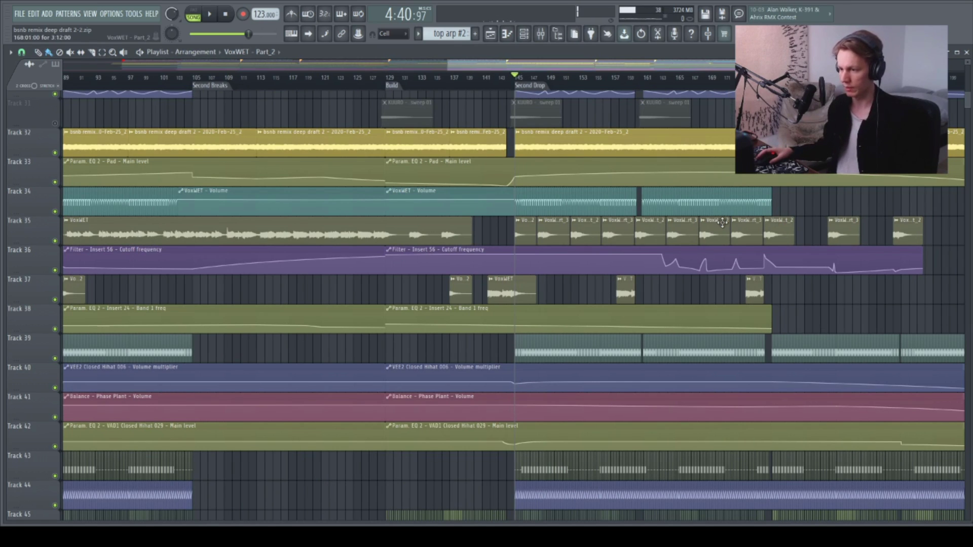
{"action": "scroll", "coordinate": [725, 222], "scroll_direction": "down", "scroll_amount": 3}
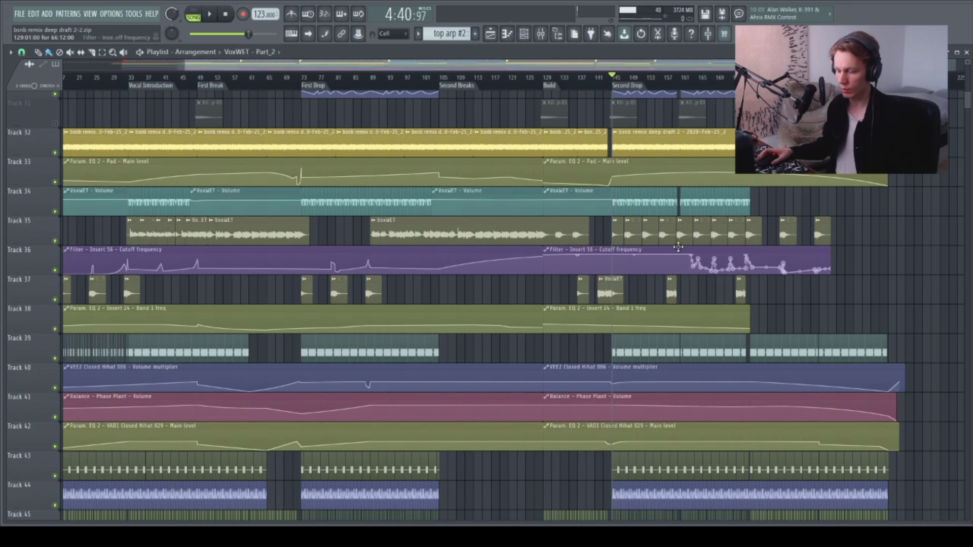
Open the mixer with F9, then scroll the playlist to the saw pluck and top arp tracks.
{"action": "key", "text": "F9"}
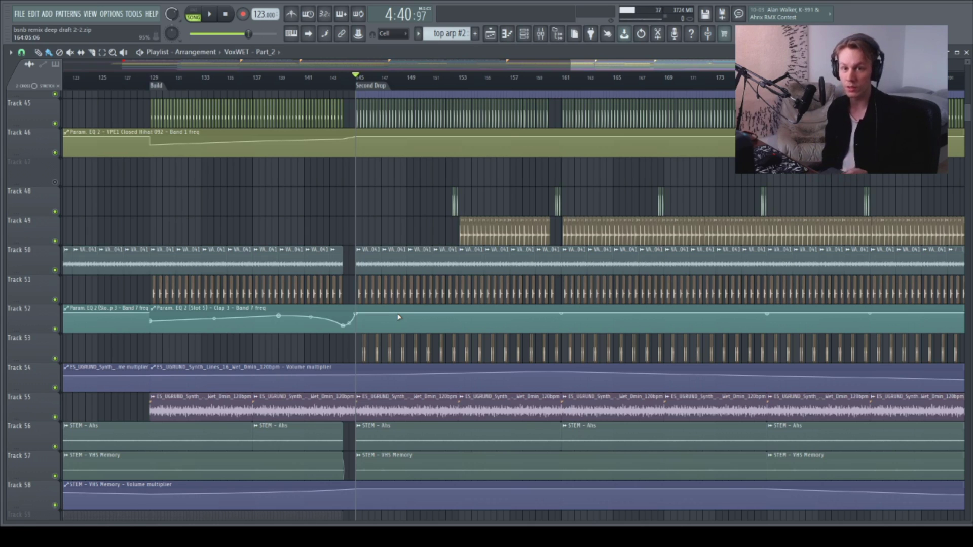
{"action": "scroll", "coordinate": [398, 317], "scroll_direction": "up", "scroll_amount": 3, "text": "ctrl"}
{"action": "scroll", "coordinate": [398, 317], "scroll_direction": "down", "scroll_amount": 5}
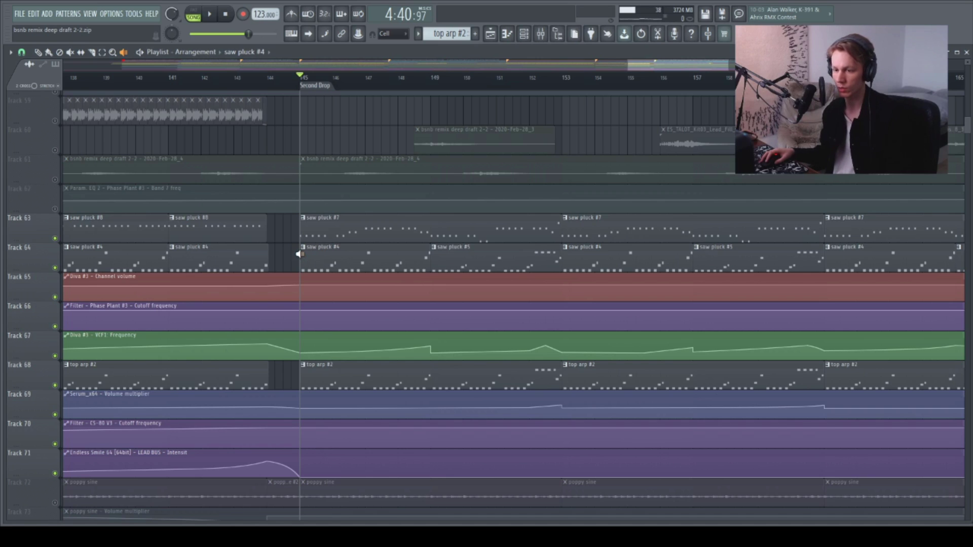
{"action": "key", "text": "F6"}
{"action": "left_click", "coordinate": [495, 99]}
{"action": "left_click", "coordinate": [487, 121]}
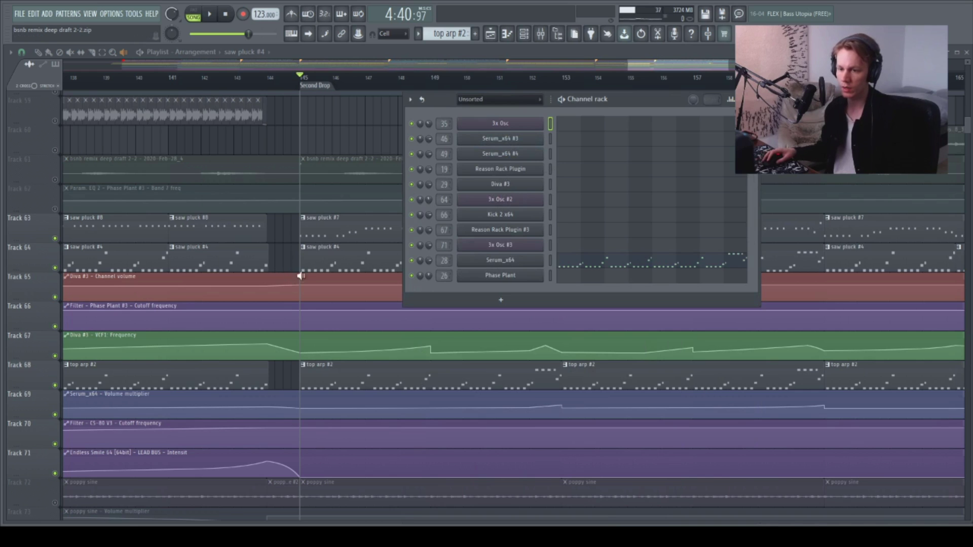
{"action": "key", "text": "F6"}
{"action": "key", "text": "space"}
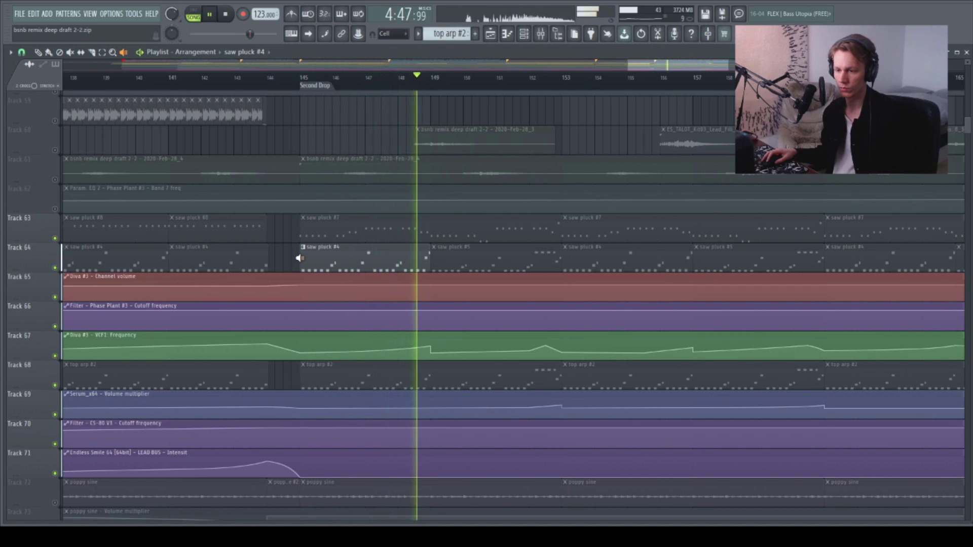
{"action": "key", "text": "space"}
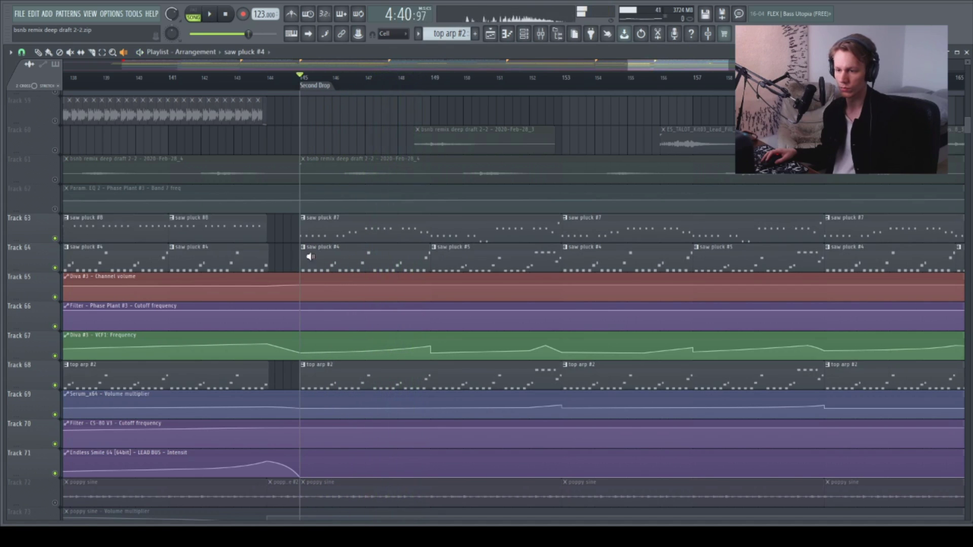
{"action": "left_click", "coordinate": [299, 225]}
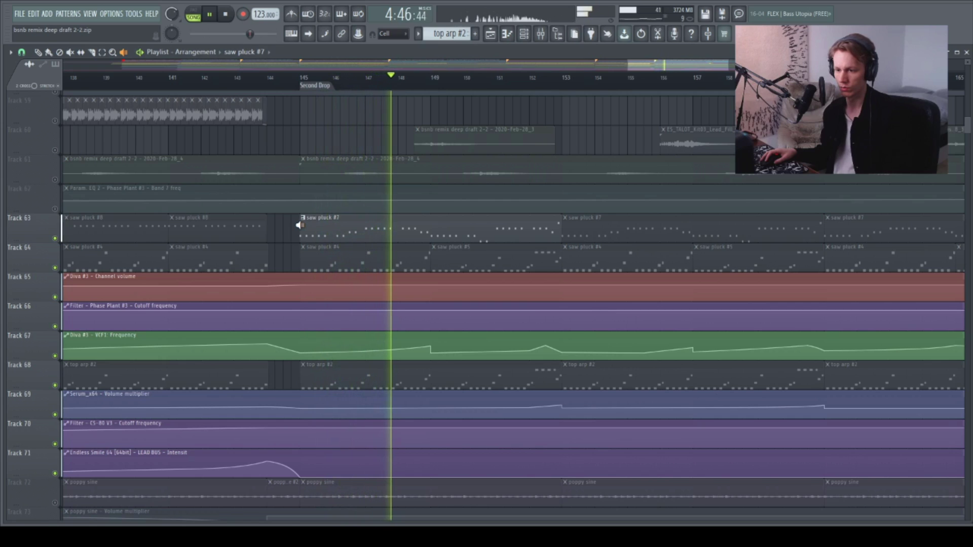
{"action": "key", "text": "space"}
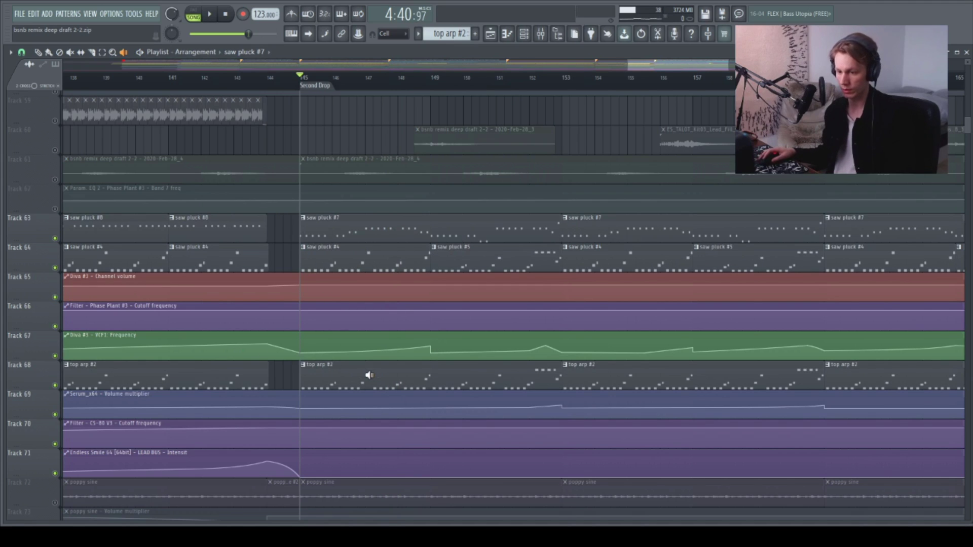
Audition the top arp #2 clip on Track 68 from the Second Drop, then show the channel rack.
{"action": "scroll", "coordinate": [383, 248], "scroll_direction": "down", "scroll_amount": 2}
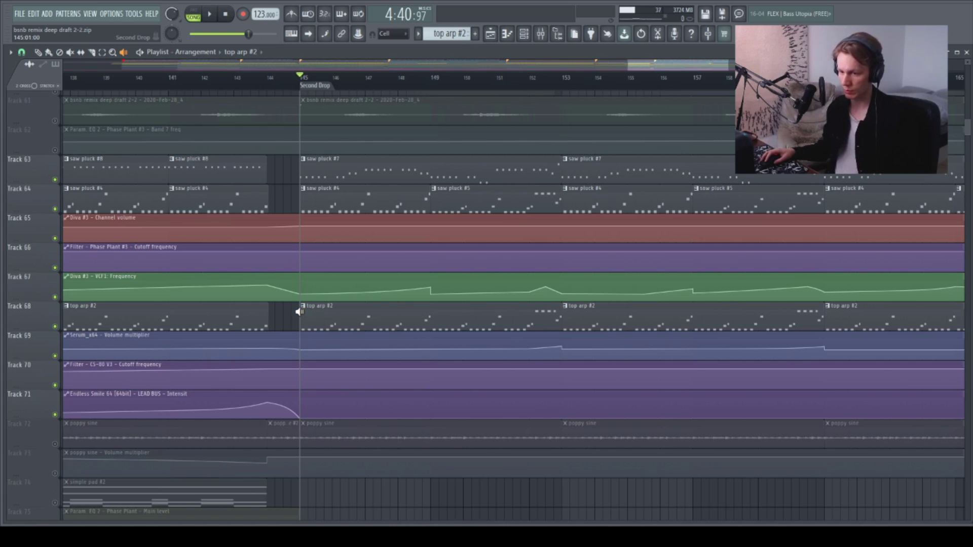
{"action": "key", "text": "space"}
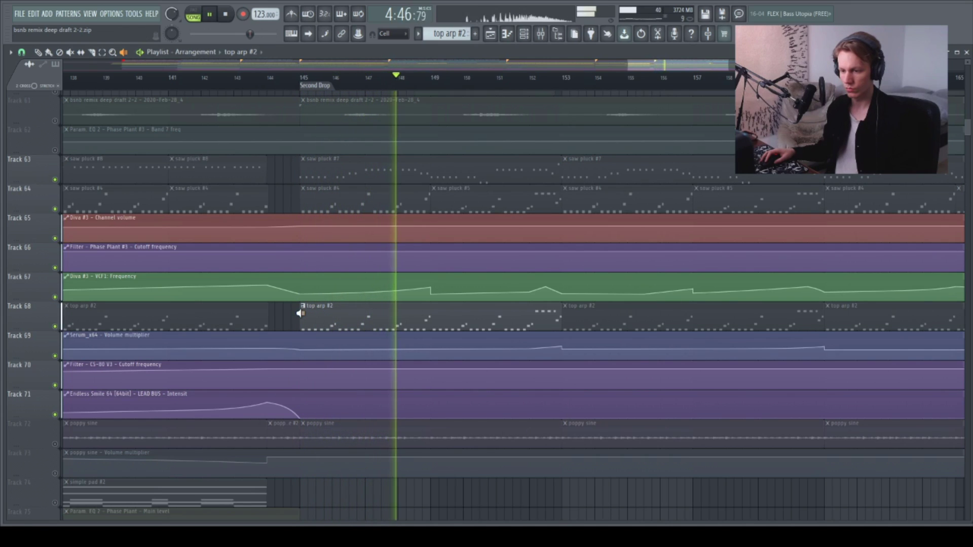
{"action": "key", "text": "space"}
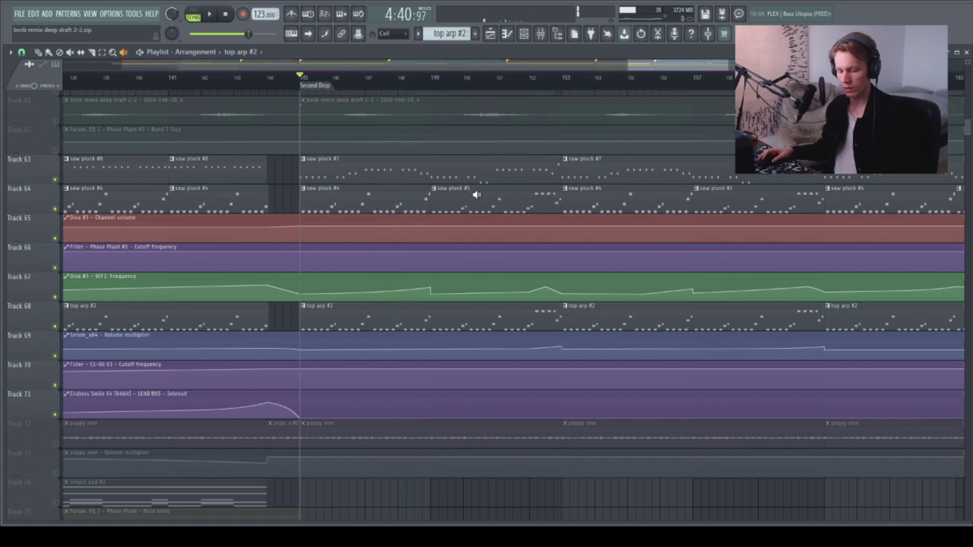
{"action": "key", "text": "F6"}
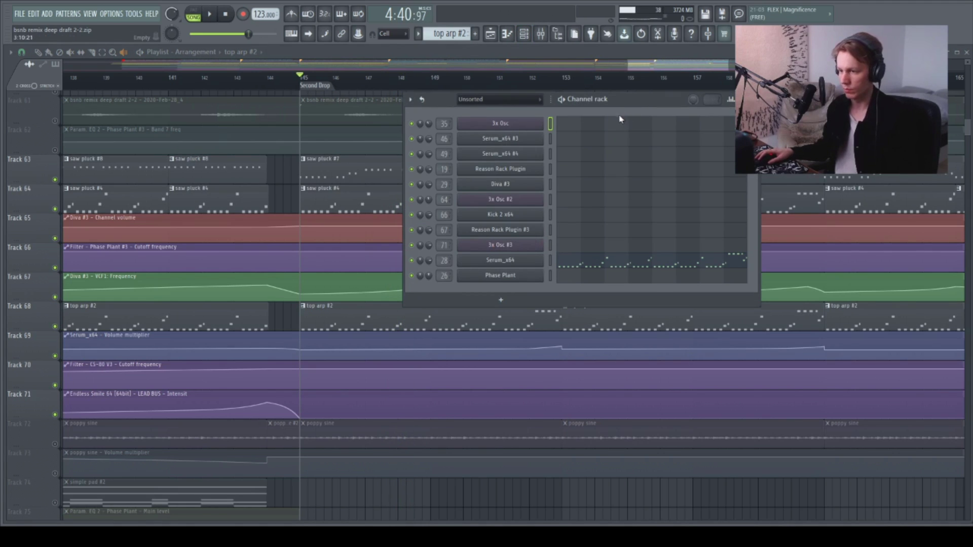
{"action": "key", "text": "F9"}
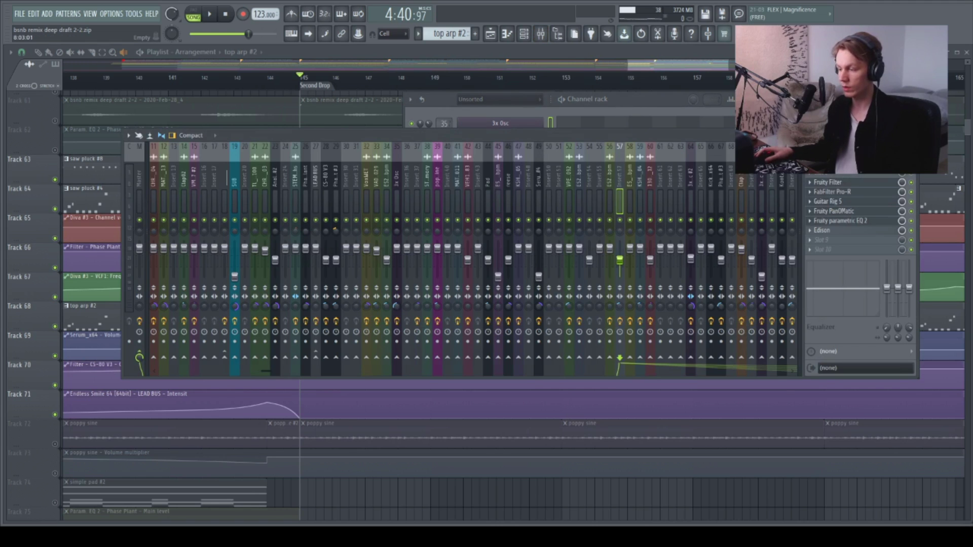
{"action": "key", "text": "F12"}
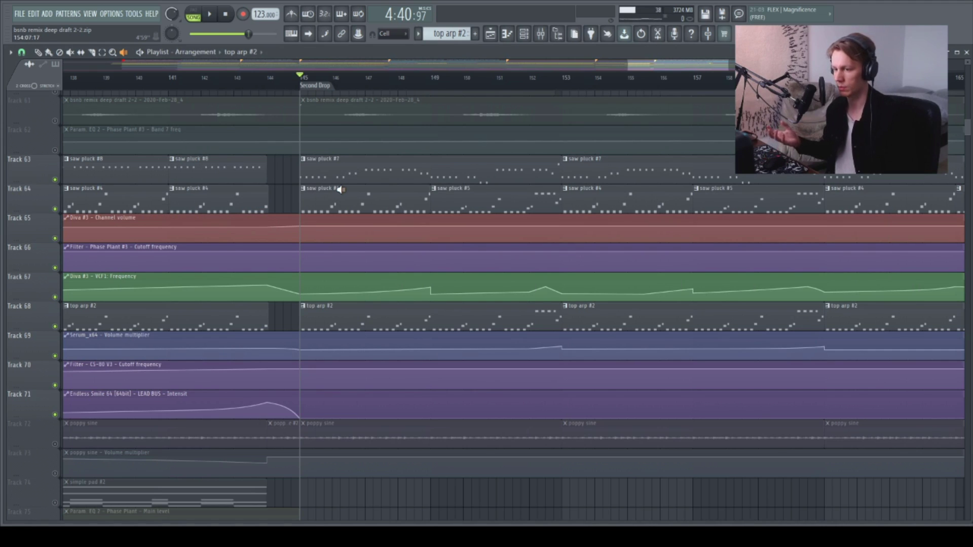
{"action": "key", "text": "F9"}
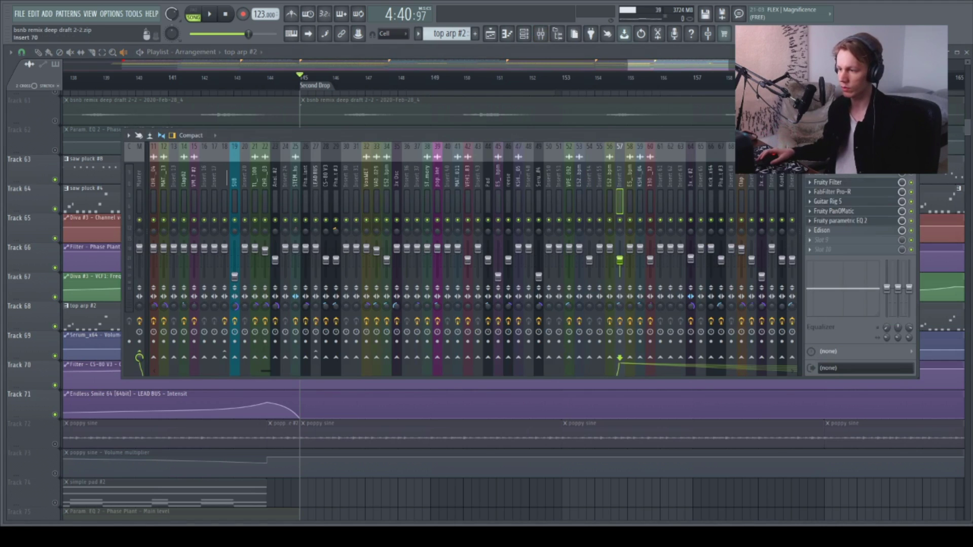
{"action": "left_click_drag", "start_coordinate": [749, 137], "coordinate": [732, 125]}
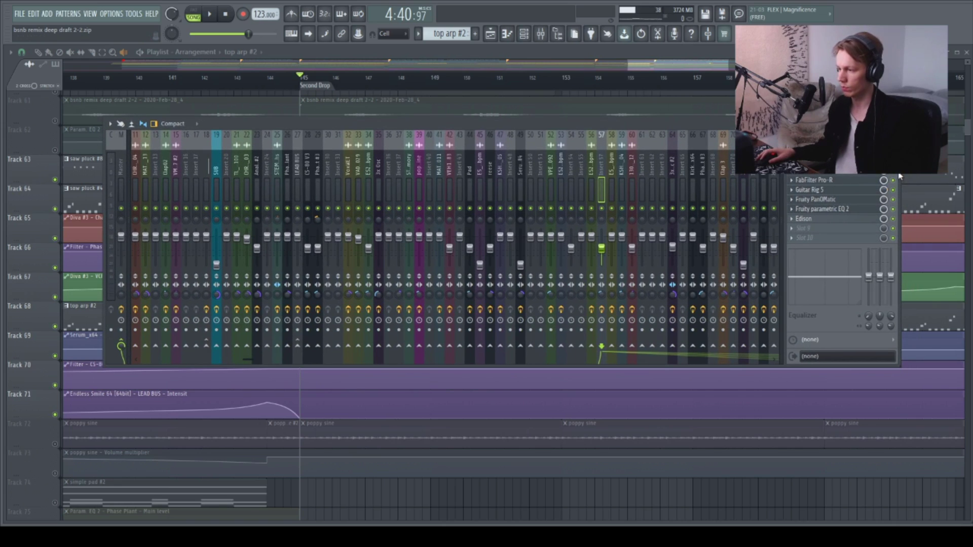
{"action": "left_click_drag", "start_coordinate": [732, 126], "coordinate": [737, 134]}
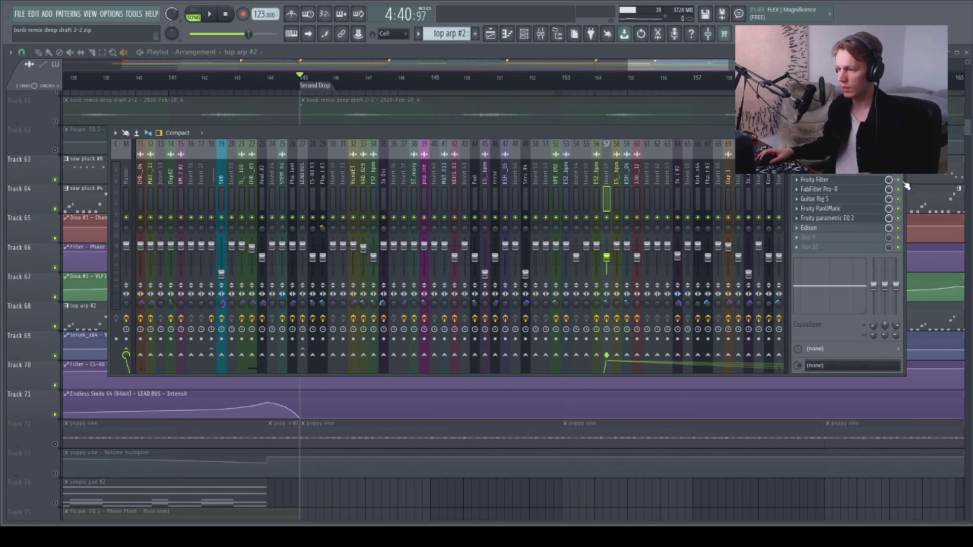
{"action": "key", "text": "F9"}
{"action": "key", "text": "F9"}
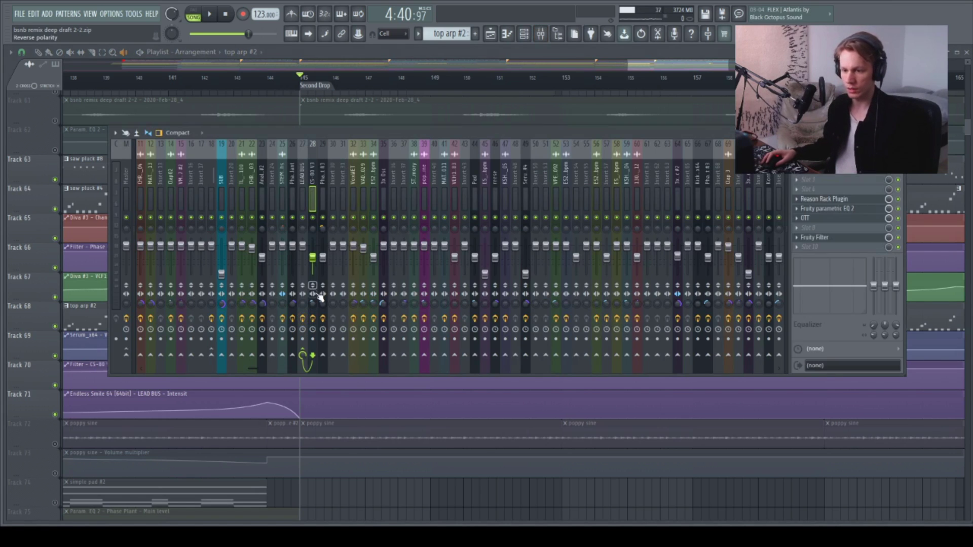
{"action": "key", "text": "F9"}
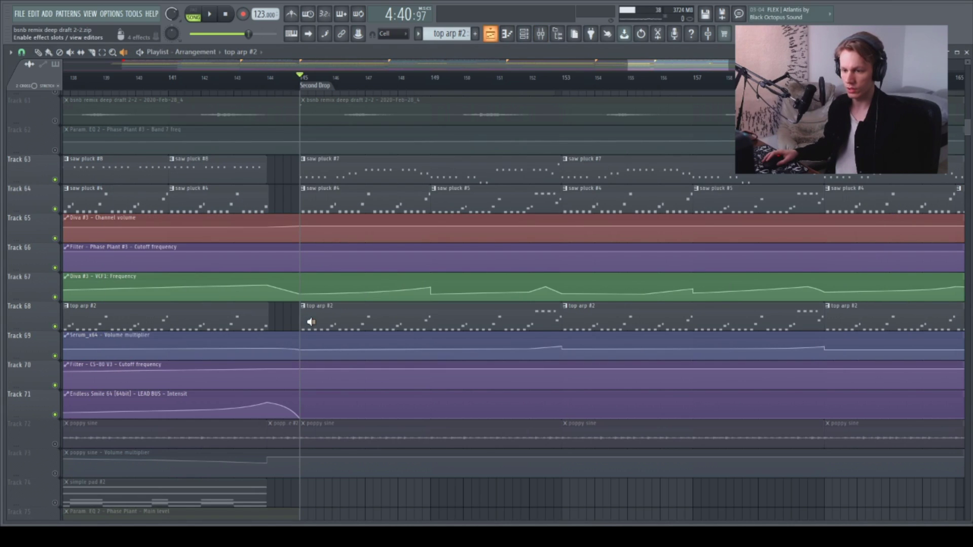
{"action": "left_click", "coordinate": [300, 314]}
{"action": "key", "text": "space"}
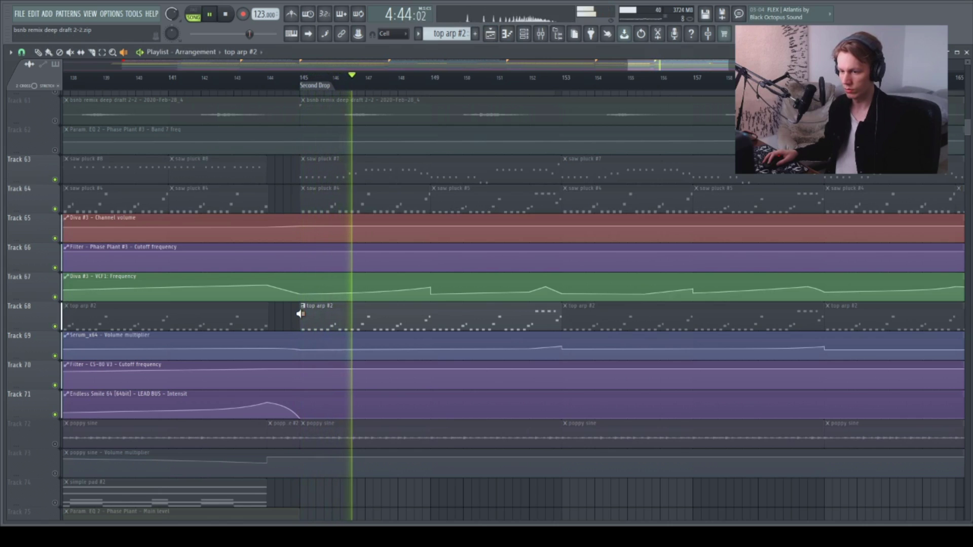
{"action": "key", "text": "space"}
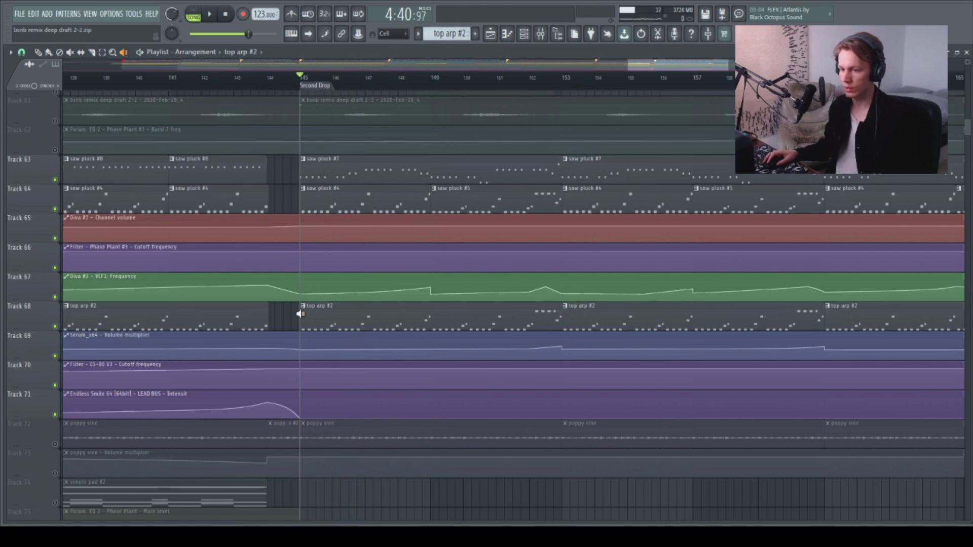
{"action": "key", "text": "F9"}
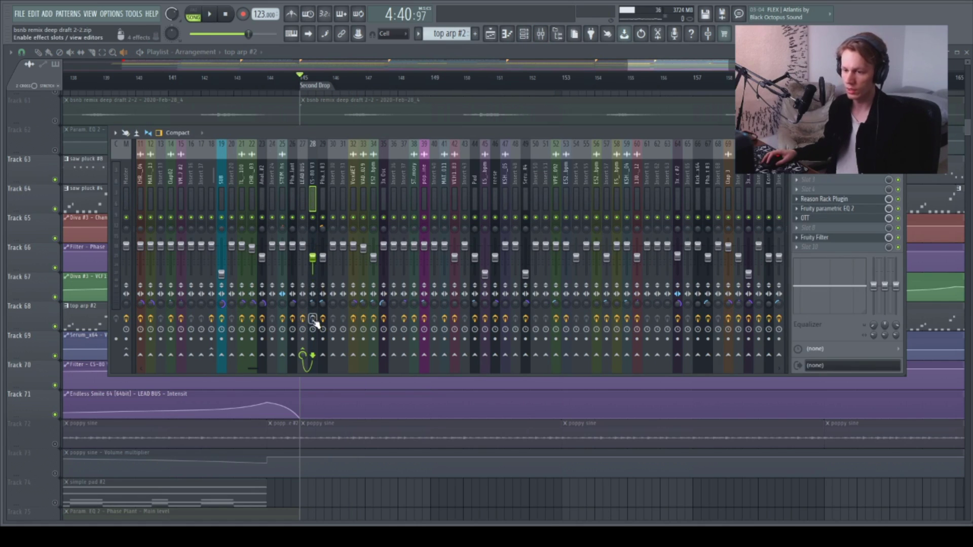
{"action": "key", "text": "F9"}
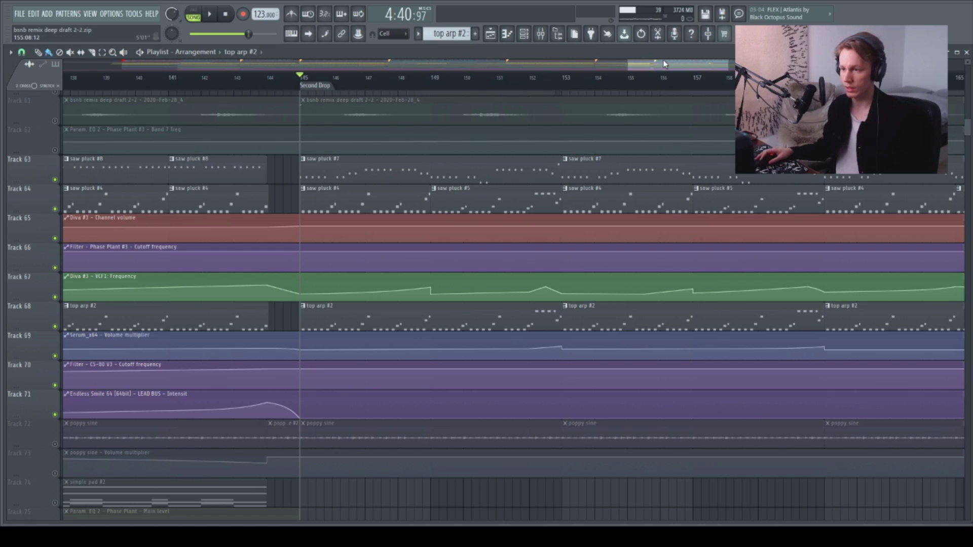
{"action": "key", "text": "space"}
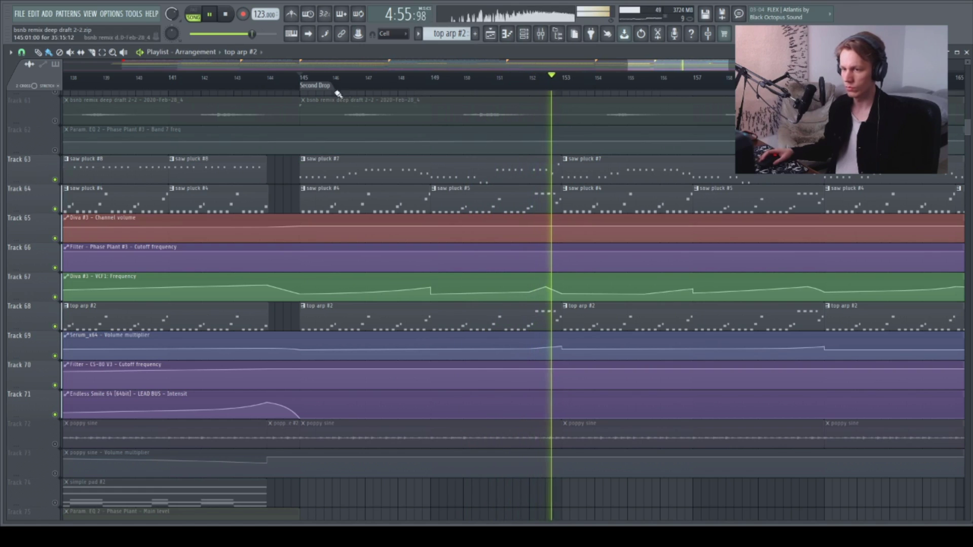
{"action": "left_click", "coordinate": [226, 16]}
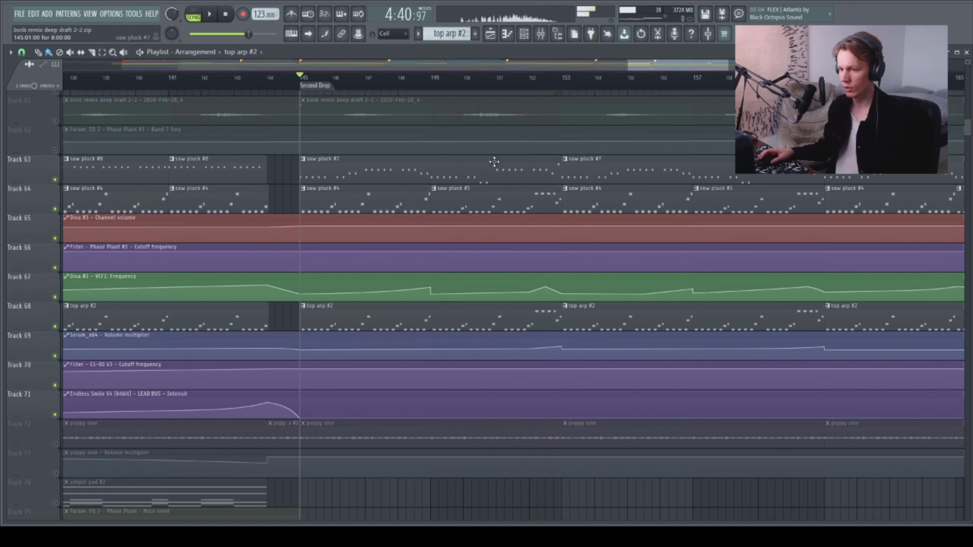
{"action": "left_click_drag", "start_coordinate": [654, 65], "coordinate": [661, 77]}
{"action": "mouse_move", "coordinate": [289, 287]}
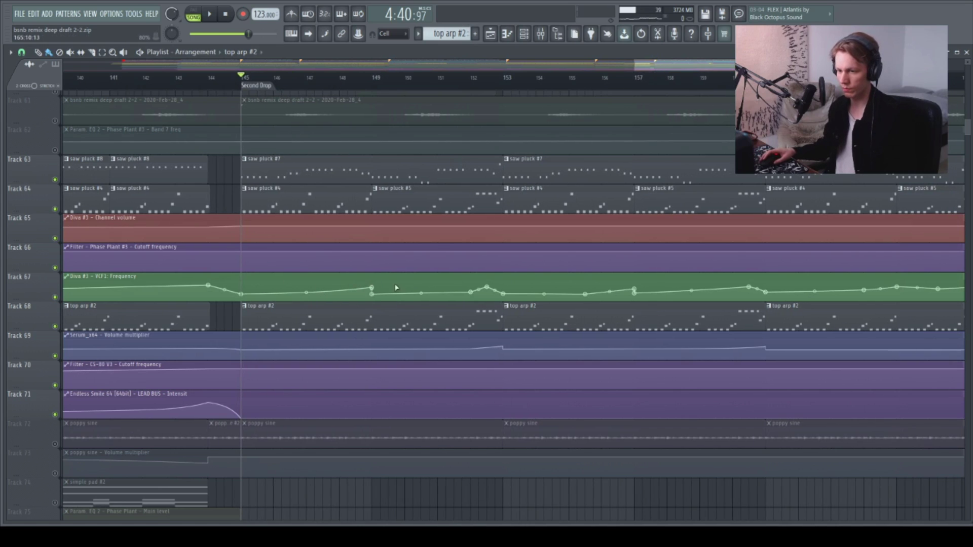
{"action": "scroll", "coordinate": [652, 87], "scroll_direction": "down", "scroll_amount": 5}
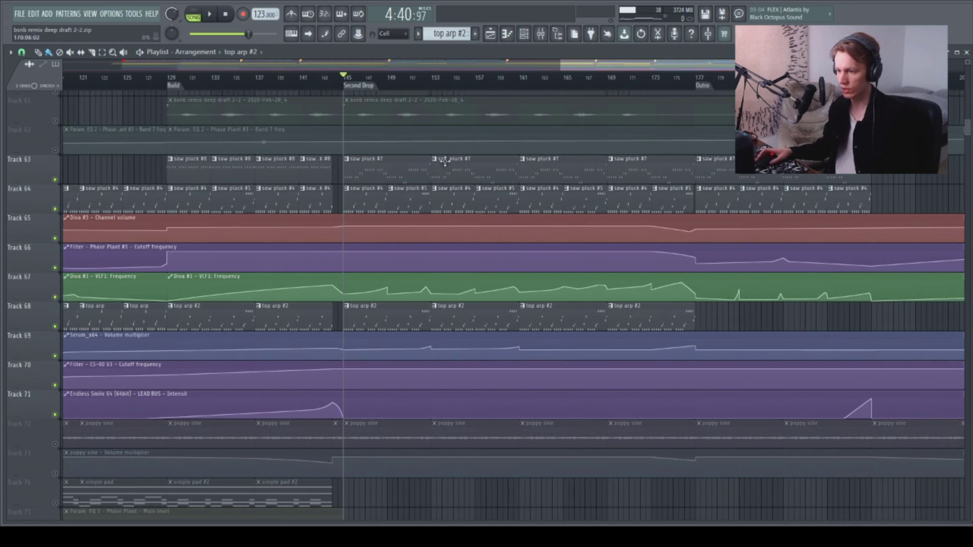
{"action": "mouse_move", "coordinate": [365, 290]}
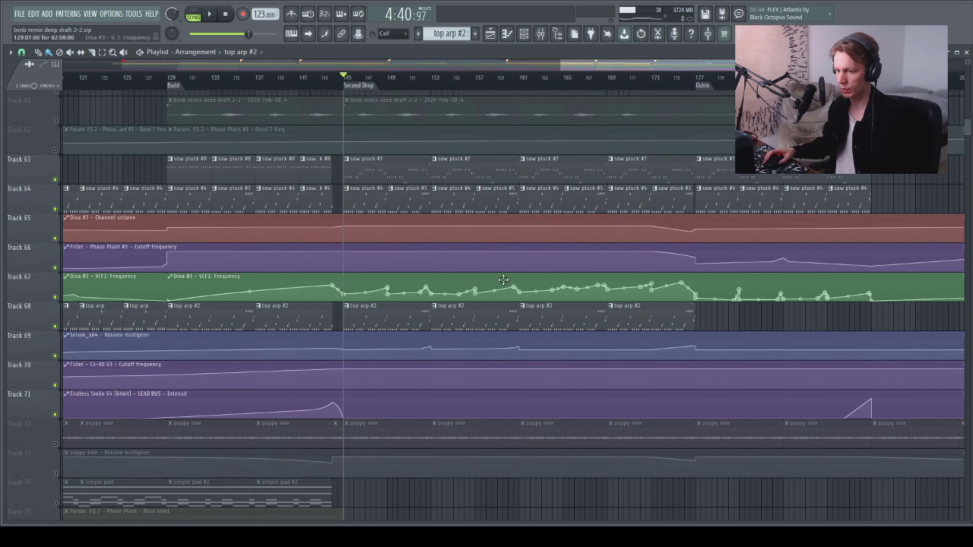
{"action": "scroll", "coordinate": [695, 173], "scroll_direction": "down", "scroll_amount": 4}
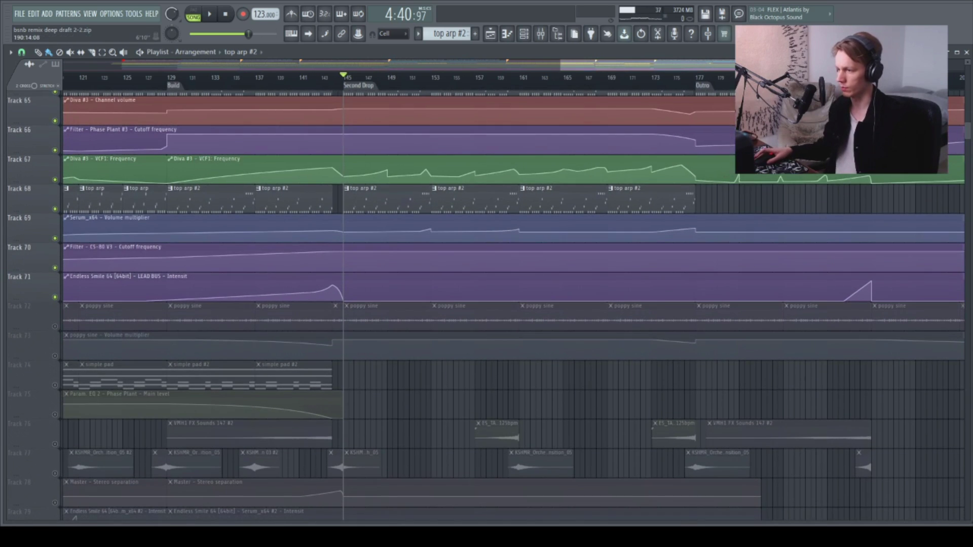
{"action": "left_click_drag", "start_coordinate": [820, 66], "coordinate": [753, 66]}
{"action": "scroll", "coordinate": [506, 304], "scroll_direction": "up", "scroll_amount": 13}
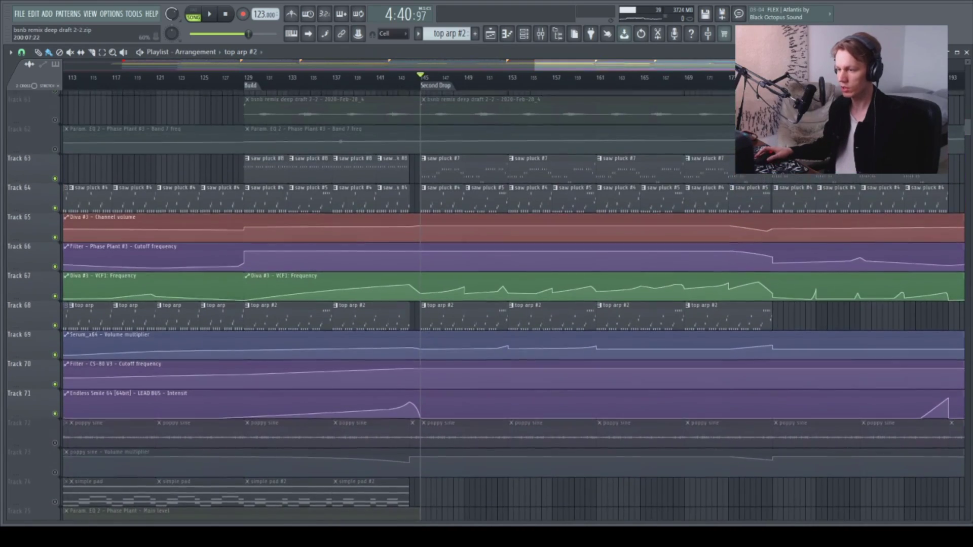
{"action": "scroll", "coordinate": [507, 304], "scroll_direction": "up", "scroll_amount": 1}
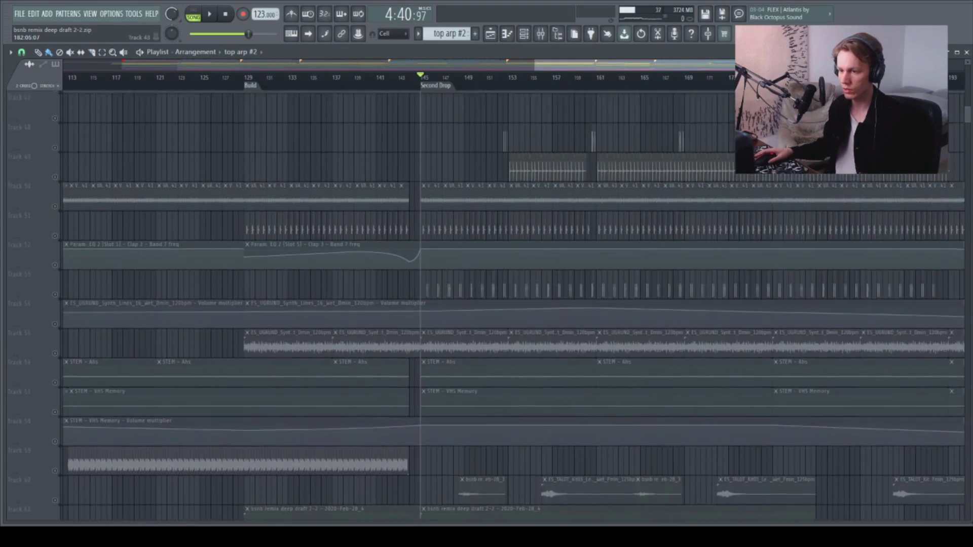
{"action": "scroll", "coordinate": [507, 304], "scroll_direction": "down", "scroll_amount": 8}
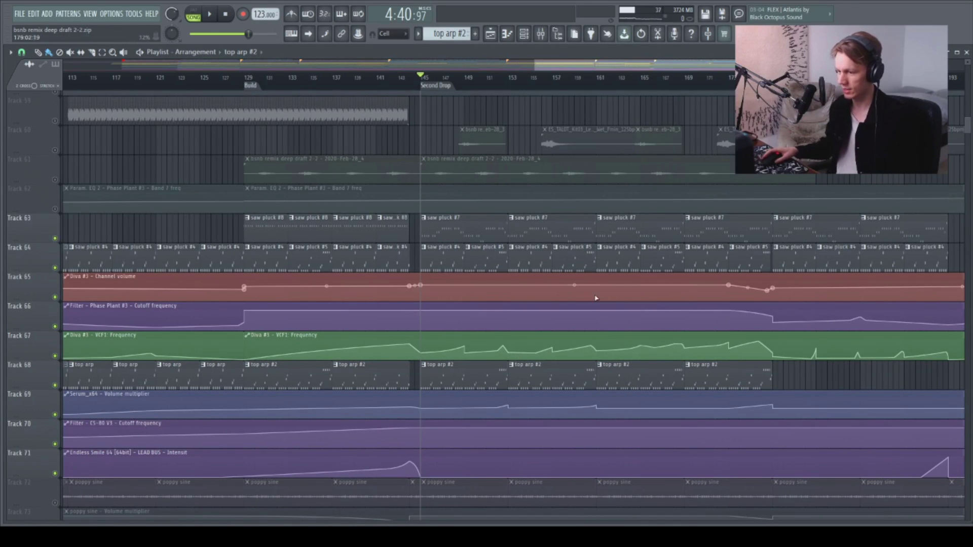
{"action": "mouse_move", "coordinate": [438, 358]}
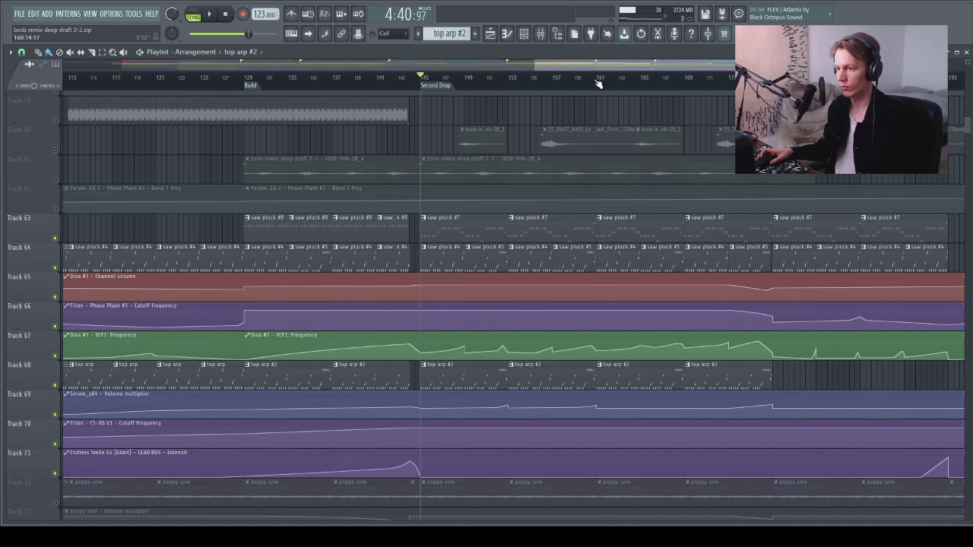
{"action": "scroll", "coordinate": [495, 86], "scroll_direction": "up", "scroll_amount": 3}
{"action": "left_click_drag", "start_coordinate": [646, 71], "coordinate": [648, 70]}
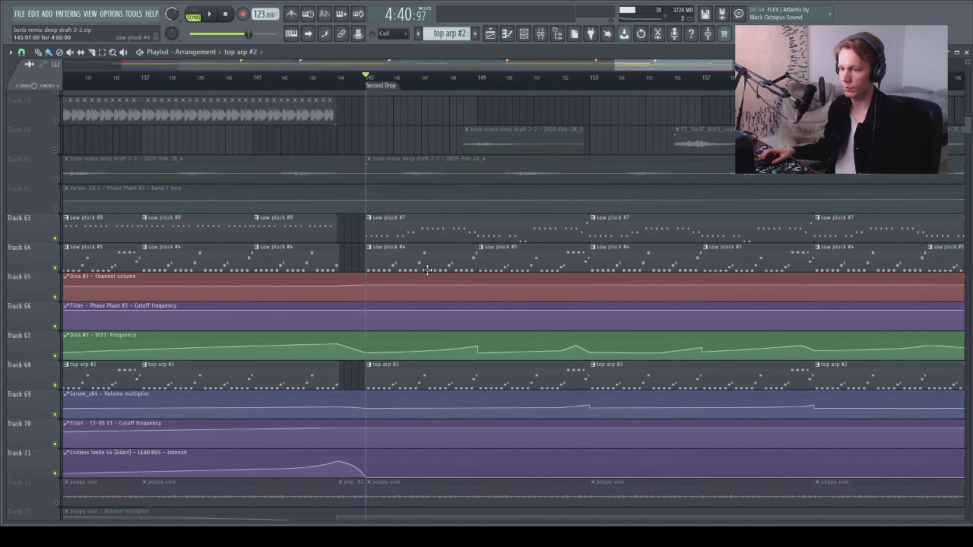
{"action": "double_click", "coordinate": [428, 256]}
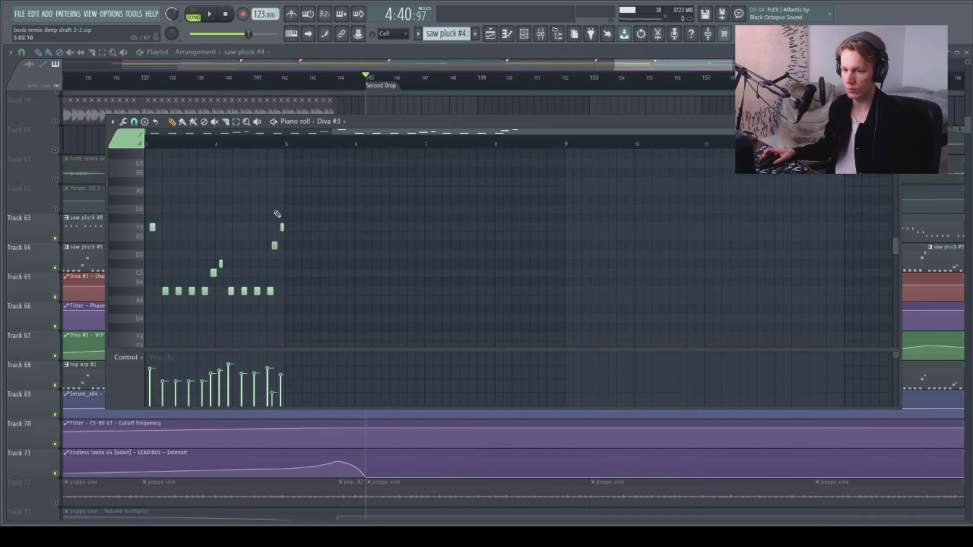
{"action": "scroll", "coordinate": [165, 147], "scroll_direction": "up", "scroll_amount": 3}
{"action": "scroll", "coordinate": [165, 147], "scroll_direction": "left", "scroll_amount": 4}
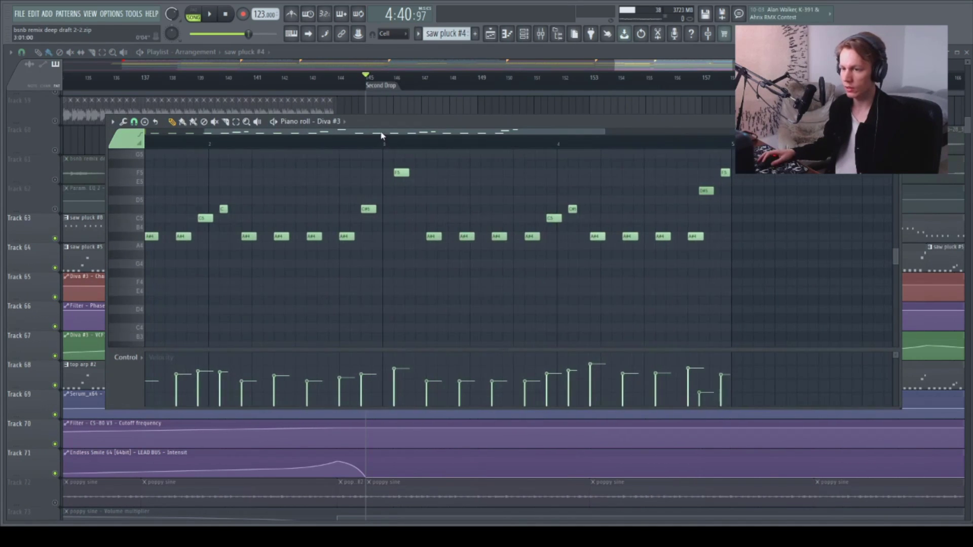
{"action": "scroll", "coordinate": [426, 194], "scroll_direction": "up", "scroll_amount": 2}
{"action": "scroll", "coordinate": [426, 195], "scroll_direction": "up", "scroll_amount": 1}
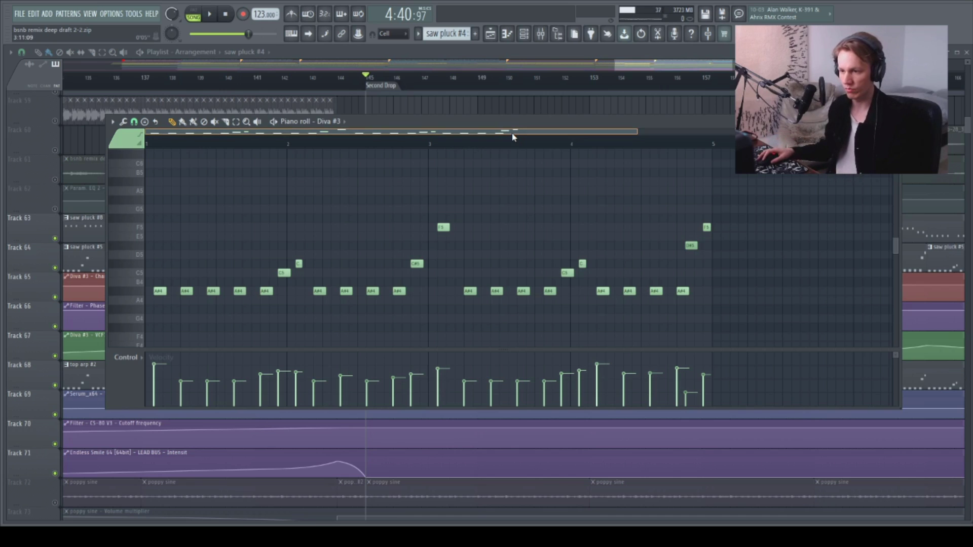
{"action": "key", "text": "F6"}
{"action": "key", "text": "F5"}
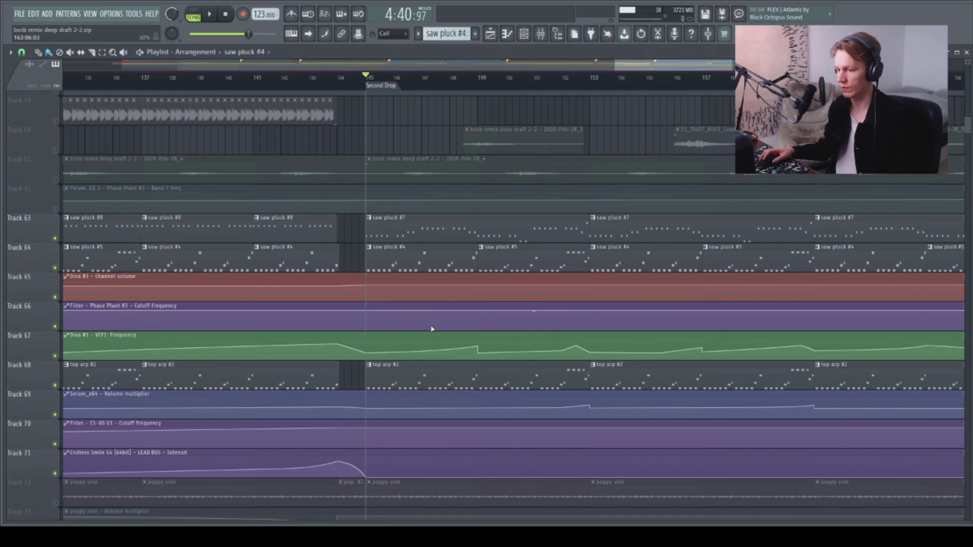
{"action": "mouse_move", "coordinate": [479, 348]}
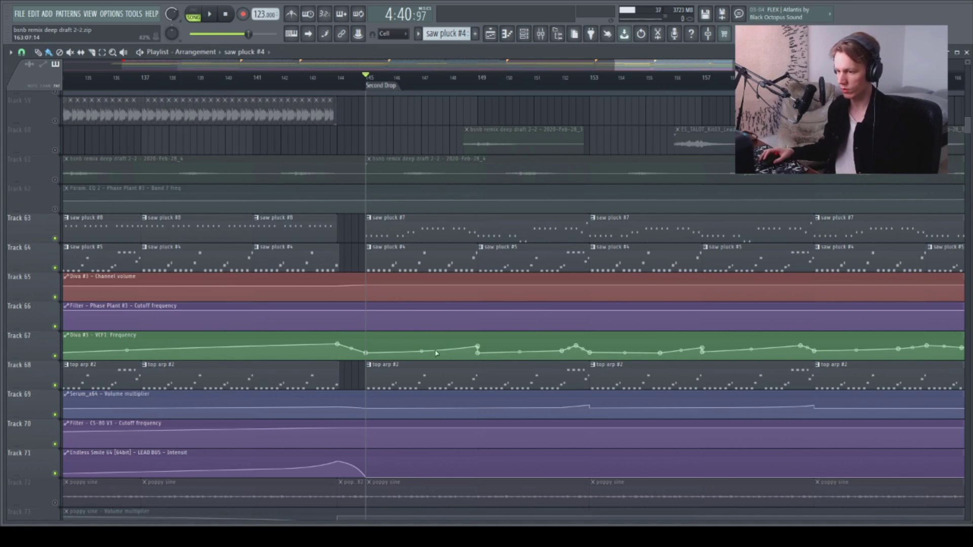
Open the SUB clip's notes and its Reason Rack Plugin Monotone bass synth, moving the window aside.
{"action": "scroll", "coordinate": [265, 111], "scroll_direction": "up", "scroll_amount": 15}
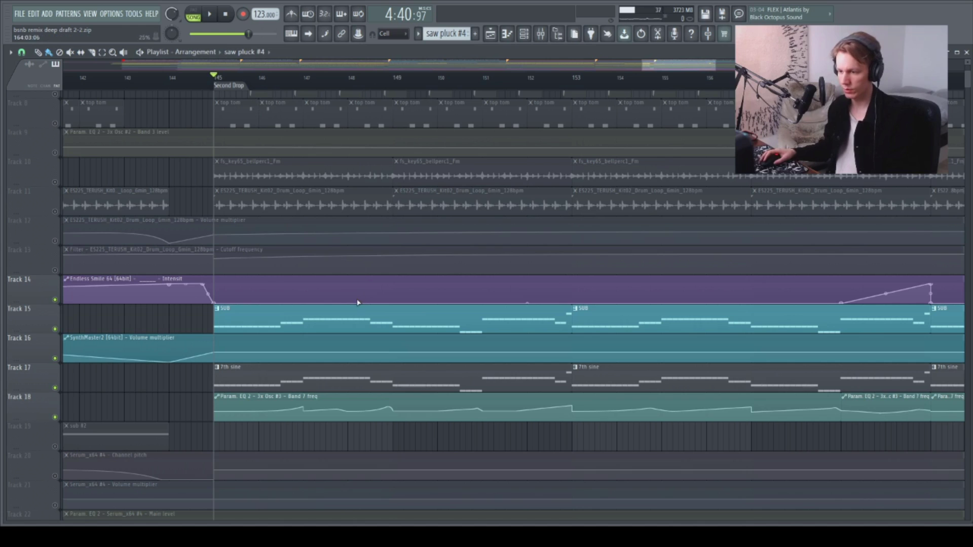
{"action": "double_click", "coordinate": [408, 314]}
{"action": "key", "text": "F6"}
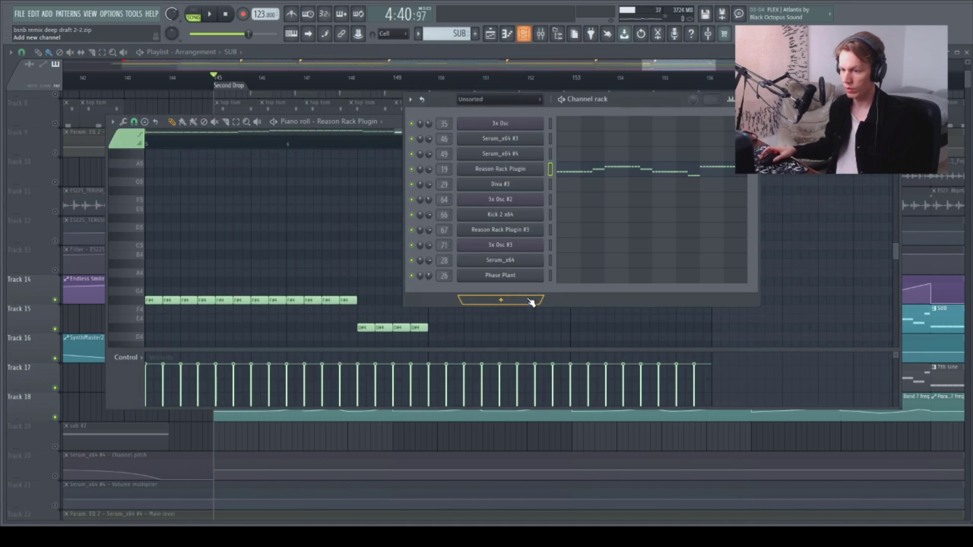
{"action": "left_click", "coordinate": [511, 172]}
{"action": "left_click_drag", "start_coordinate": [381, 104], "coordinate": [469, 89]}
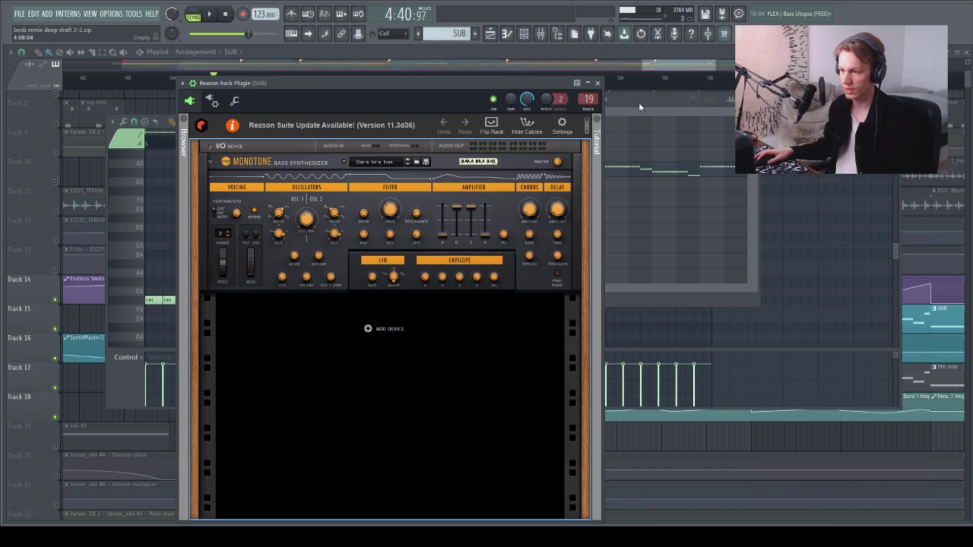
Close the Reason Rack Plugin and briefly play the Second Drop from bar 145.
{"action": "key", "text": "Escape"}
{"action": "key", "text": "space"}
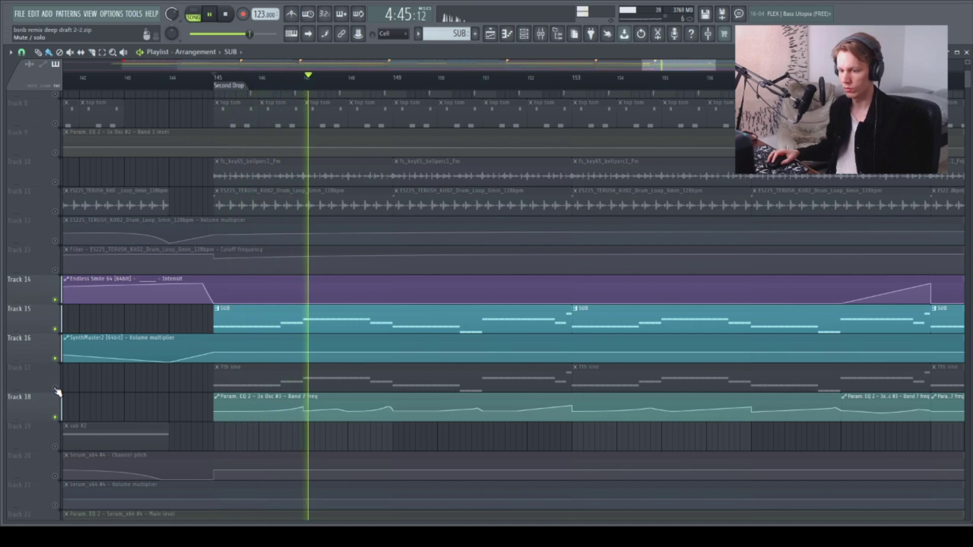
{"action": "key", "text": "space"}
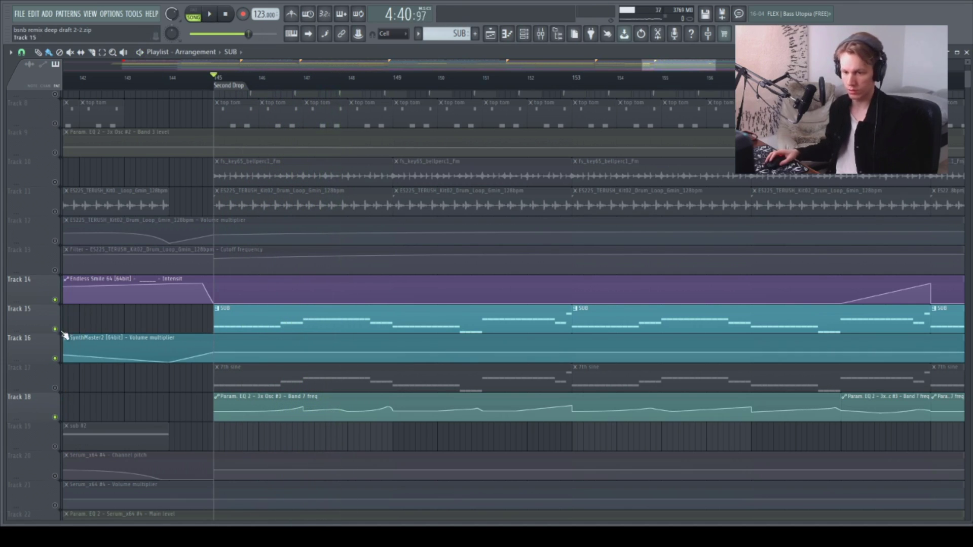
Unmute Track 17's 7th sine layer, mute Track 15's SUB clips, and open the 7th sine clip's notes.
{"action": "left_click", "coordinate": [55, 388]}
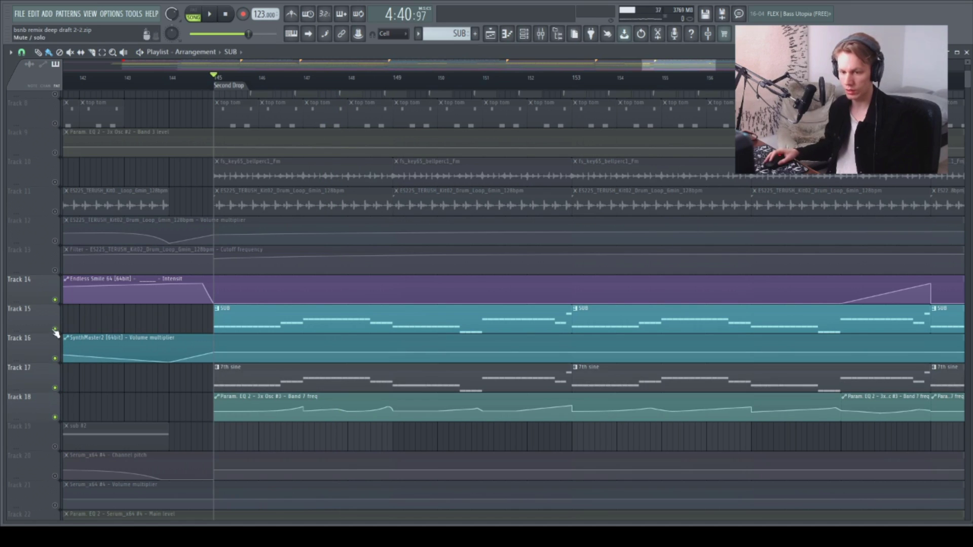
{"action": "left_click", "coordinate": [56, 329]}
{"action": "double_click", "coordinate": [237, 373]}
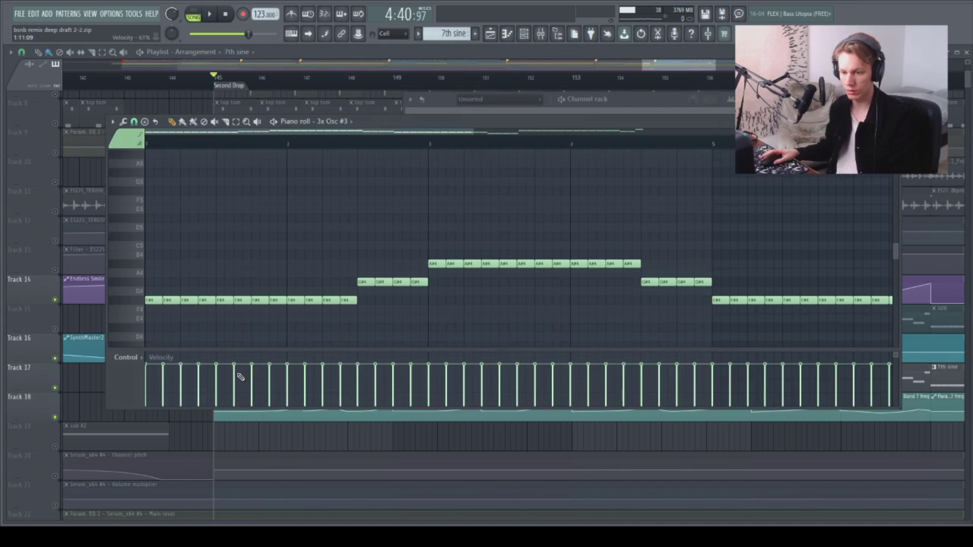
Open the 3x Osc #3 synth settings above the 7th sine piano roll.
{"action": "key", "text": "F6"}
{"action": "left_click", "coordinate": [516, 249]}
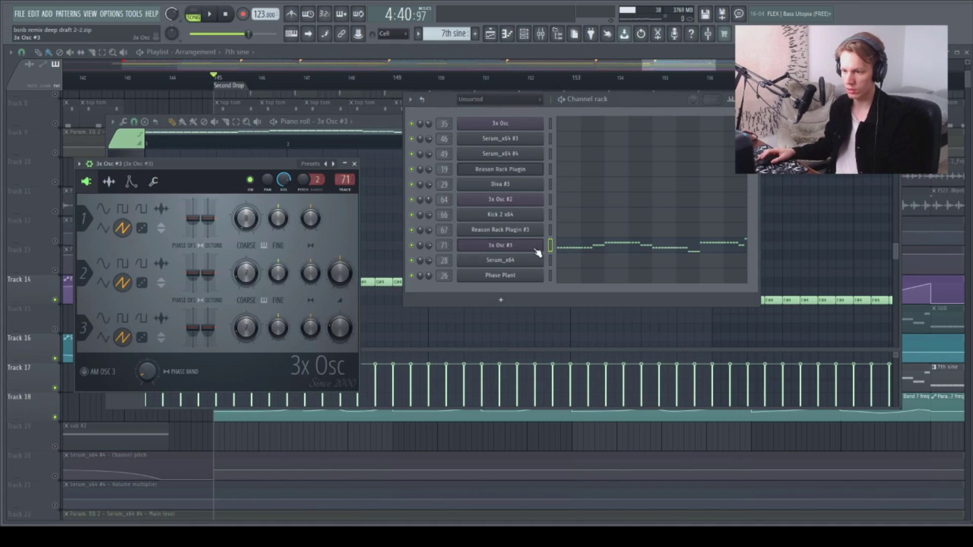
{"action": "left_click_drag", "start_coordinate": [227, 174], "coordinate": [286, 140]}
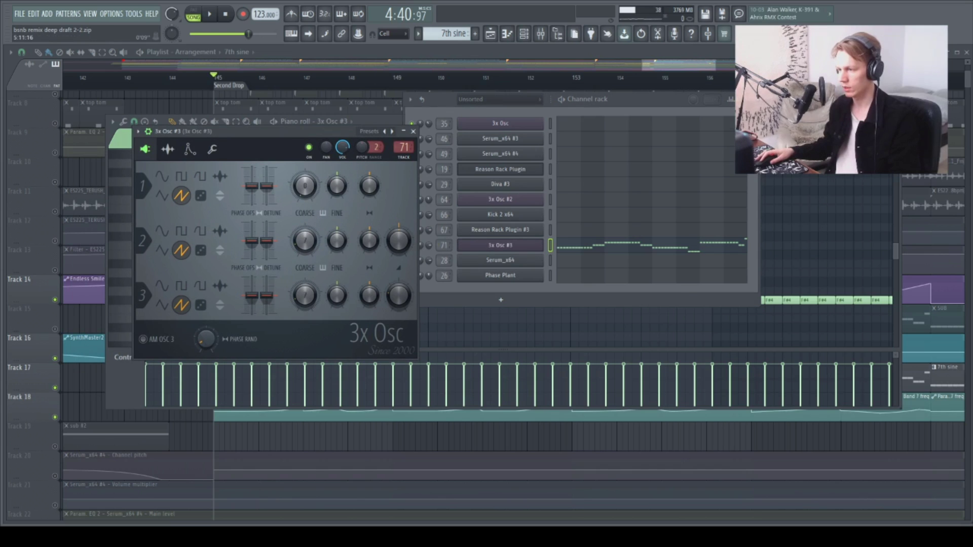
{"action": "key", "text": "F7"}
{"action": "scroll", "coordinate": [507, 268], "scroll_direction": "down", "scroll_amount": 4}
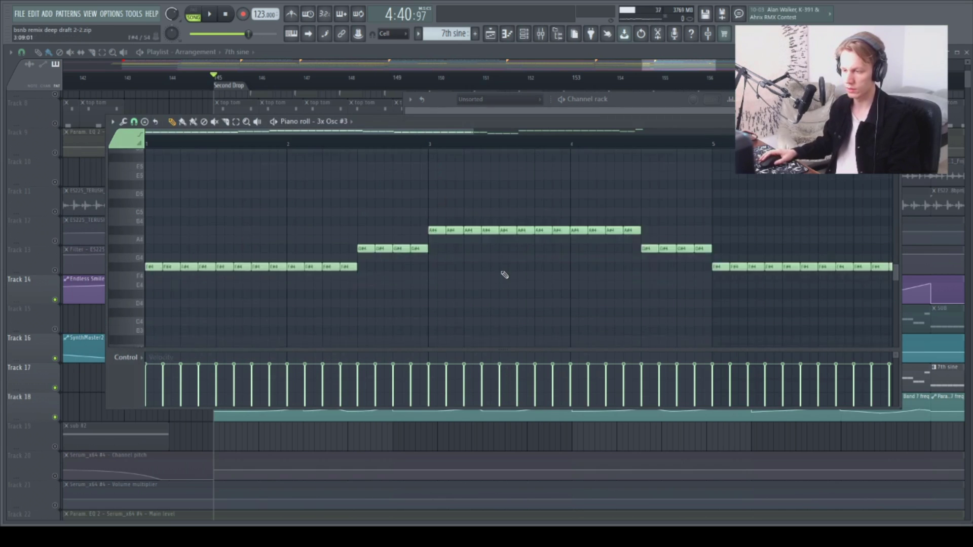
{"action": "scroll", "coordinate": [355, 192], "scroll_direction": "up", "scroll_amount": 2}
{"action": "key", "text": "F6"}
{"action": "left_click", "coordinate": [515, 248]}
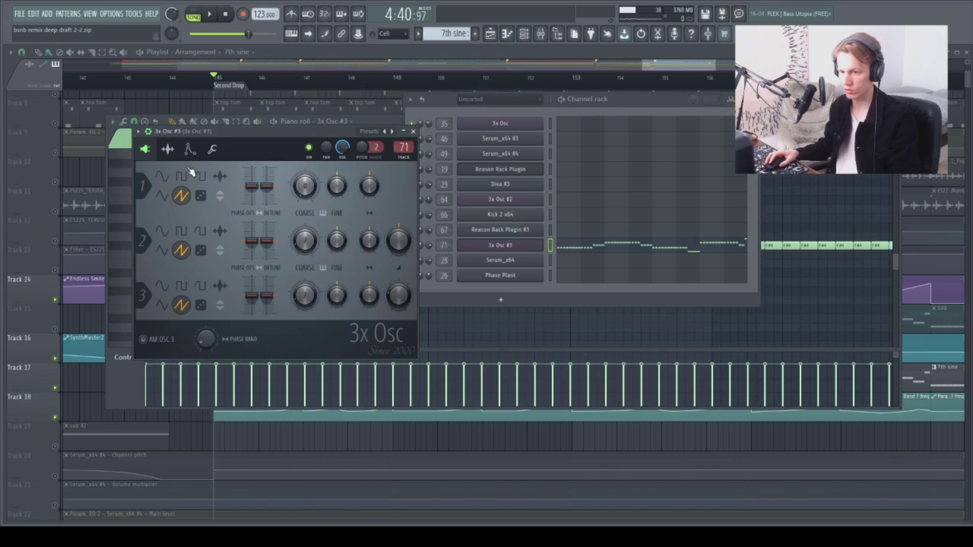
Inspect CamelCrusher on the 3x Osc #3 mixer insert, then play the lead from its piano roll.
{"action": "key", "text": "F9"}
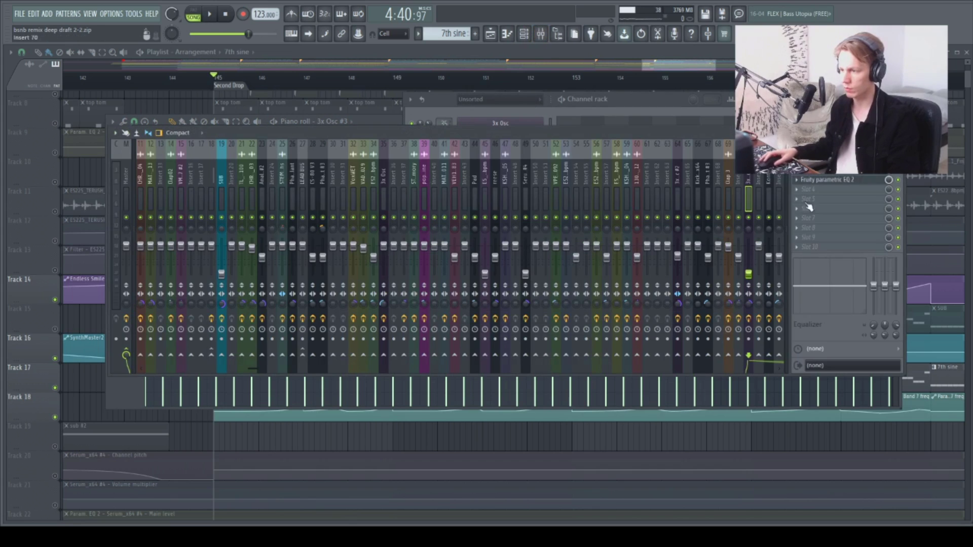
{"action": "left_click", "coordinate": [830, 174]}
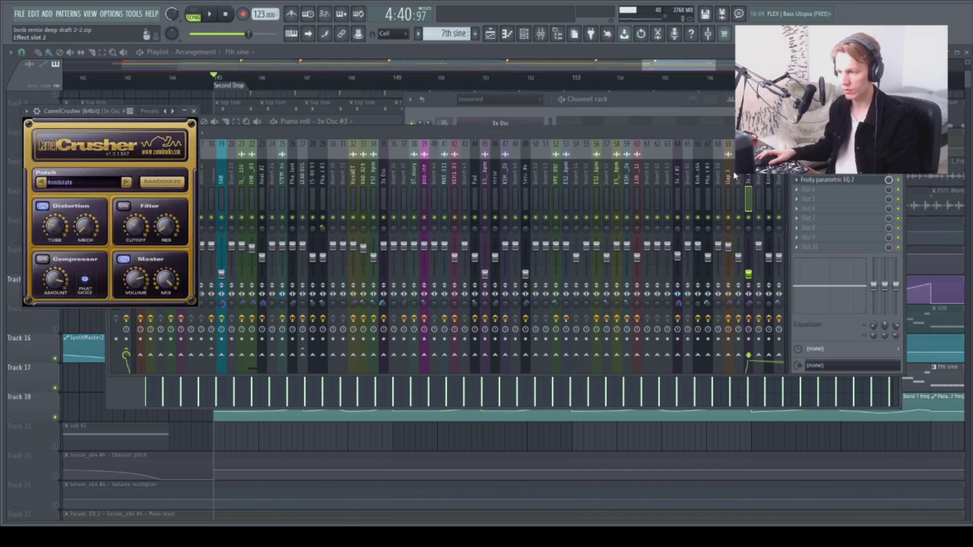
{"action": "left_click_drag", "start_coordinate": [83, 113], "coordinate": [152, 116]}
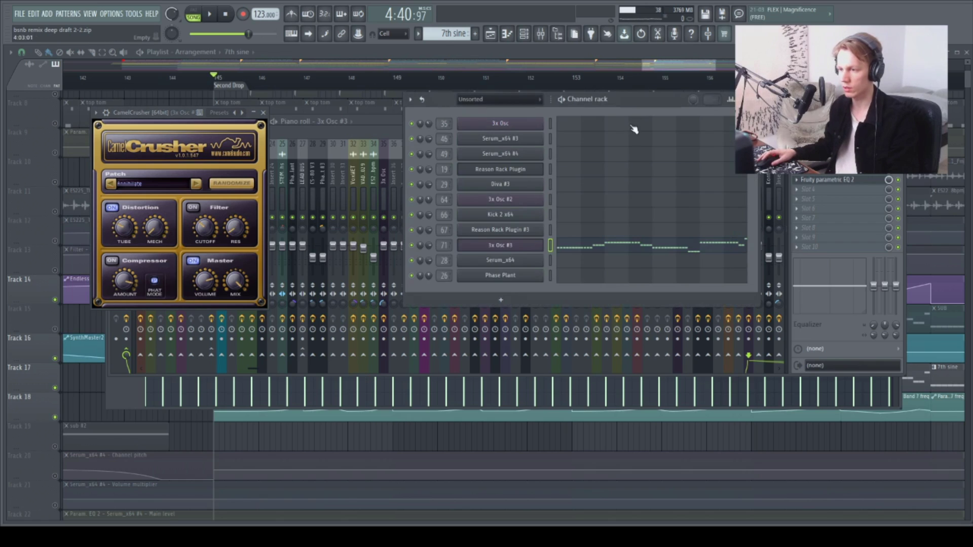
{"action": "left_click", "coordinate": [627, 247]}
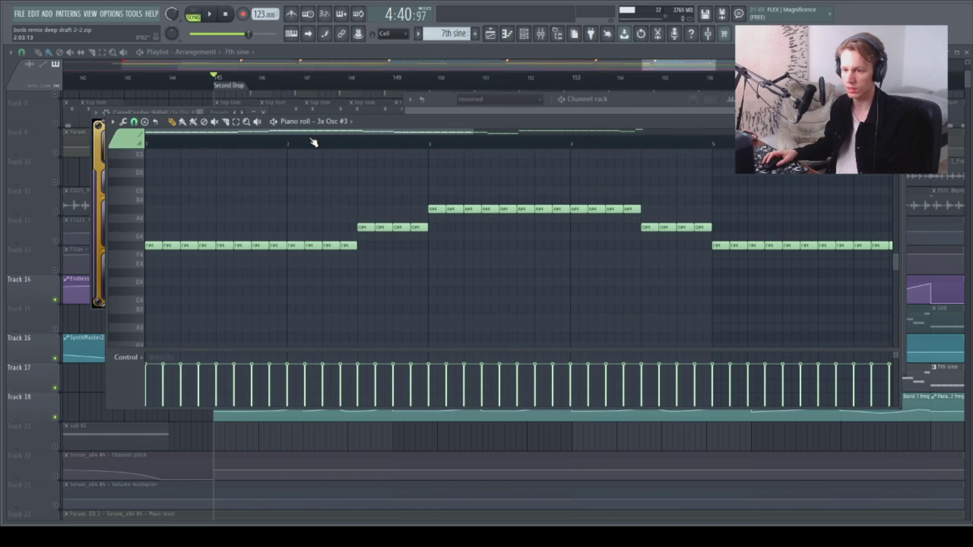
{"action": "key", "text": "space"}
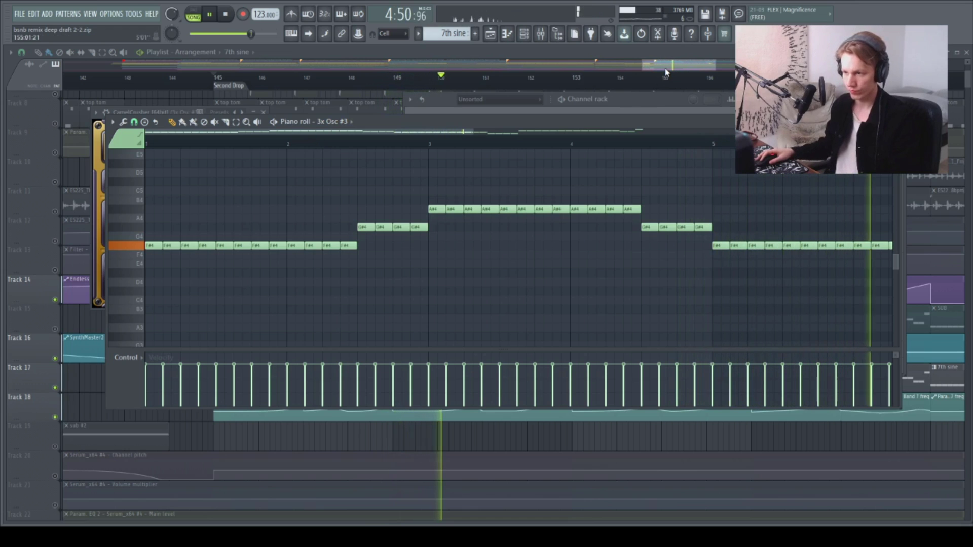
Stop playback, return to the playlist, and unmute Track 15 with the SUB clips.
{"action": "key", "text": "F6"}
{"action": "key", "text": "F5"}
{"action": "key", "text": "space"}
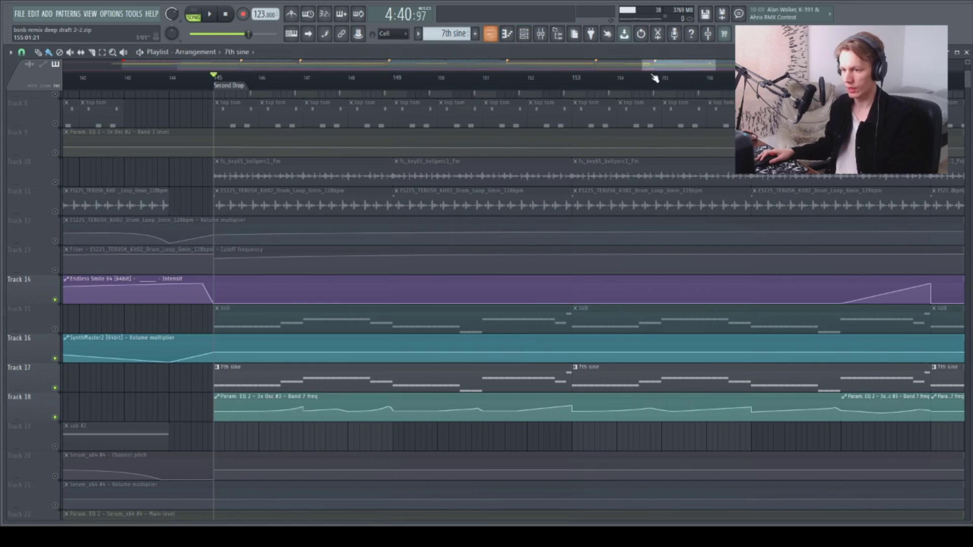
{"action": "scroll", "coordinate": [317, 304], "scroll_direction": "down", "scroll_amount": 2}
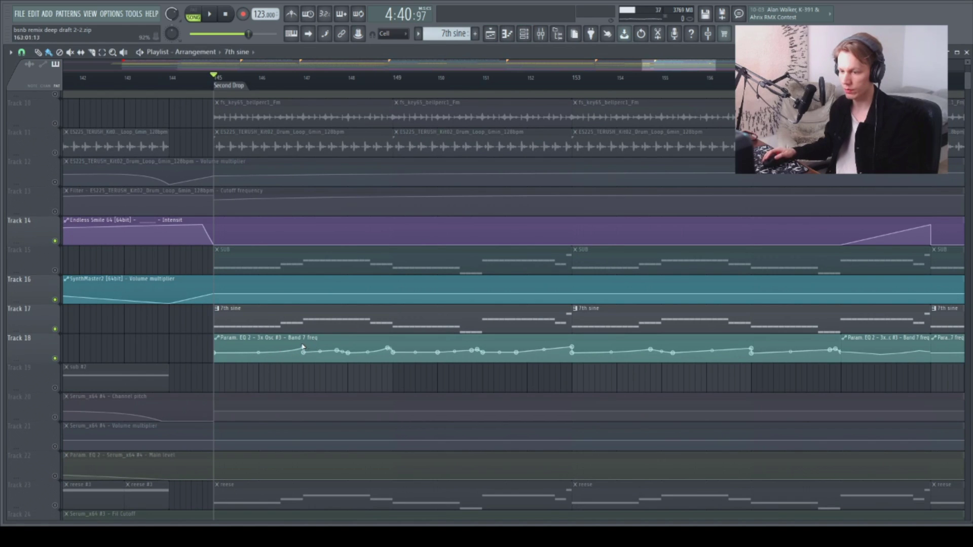
{"action": "scroll", "coordinate": [643, 81], "scroll_direction": "down", "scroll_amount": 2}
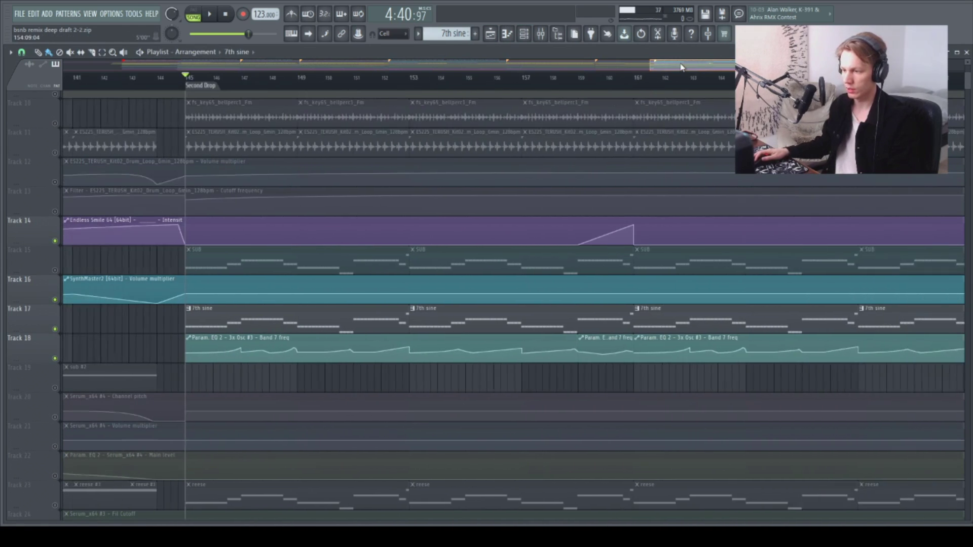
{"action": "scroll", "coordinate": [682, 66], "scroll_direction": "down", "scroll_amount": 3}
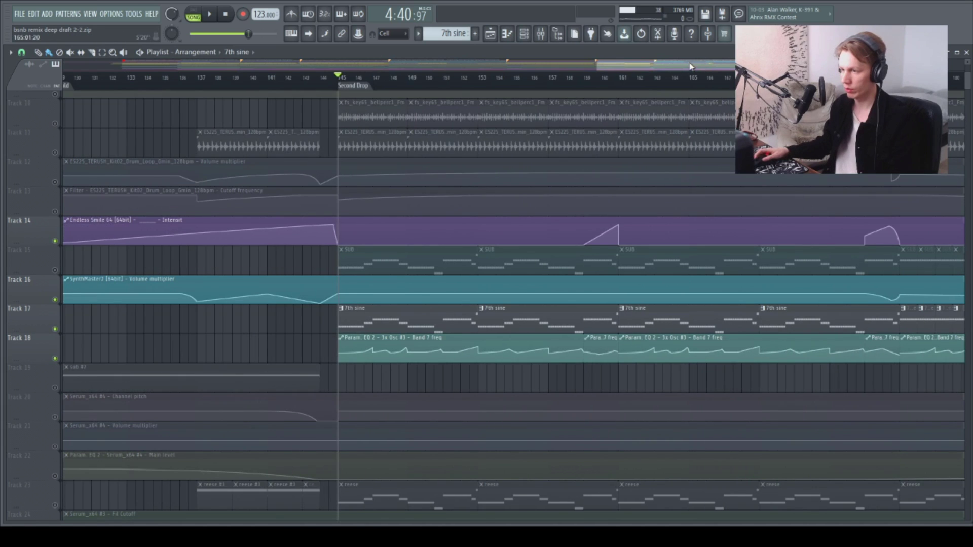
{"action": "scroll", "coordinate": [690, 67], "scroll_direction": "right", "scroll_amount": 2}
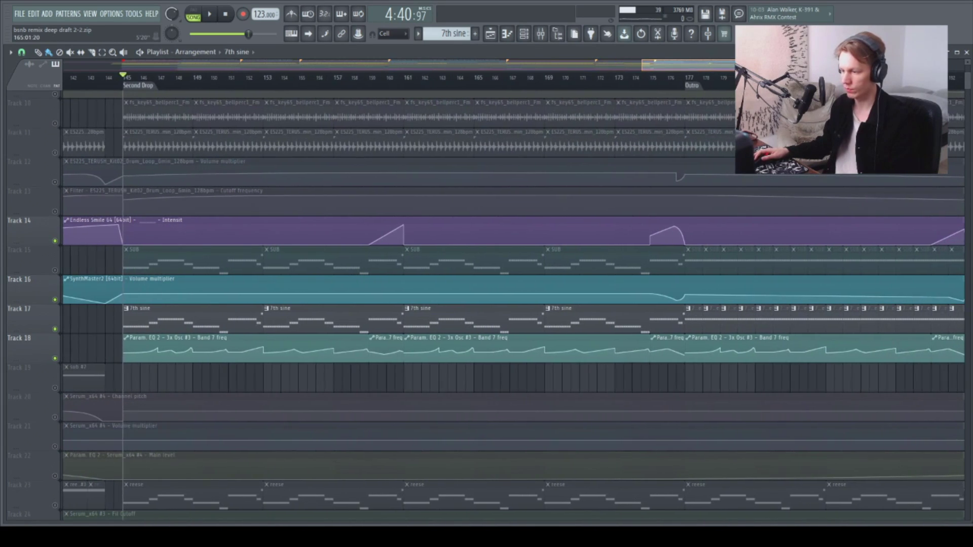
{"action": "left_click", "coordinate": [55, 270]}
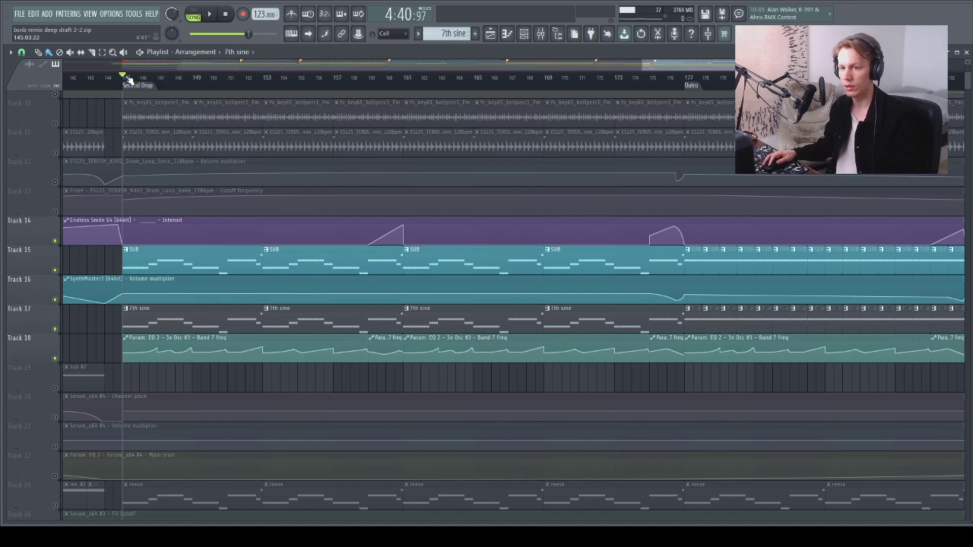
Play the Second Drop with Track 15 active, then stop and close the Channel rack.
{"action": "scroll", "coordinate": [701, 65], "scroll_direction": "left", "scroll_amount": 2}
{"action": "key", "text": "F6"}
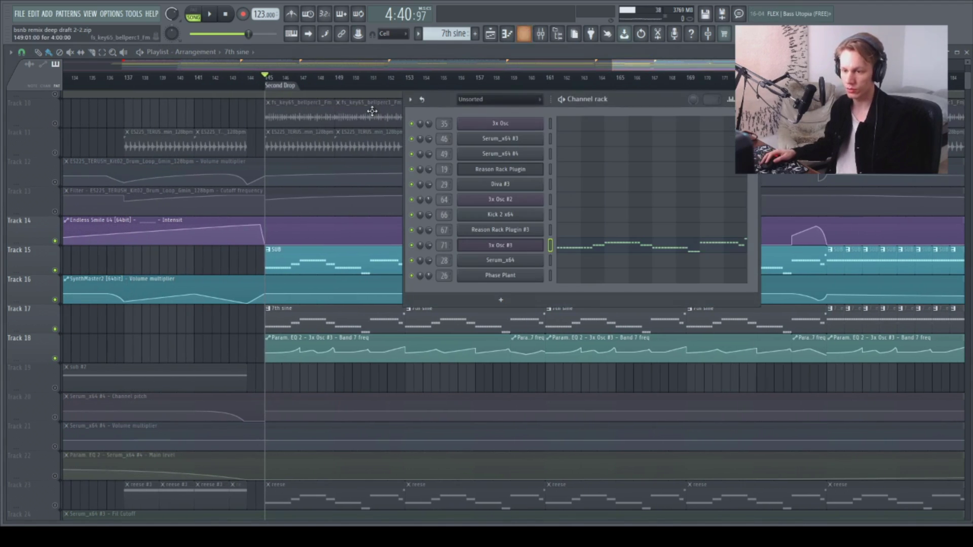
{"action": "key", "text": "space"}
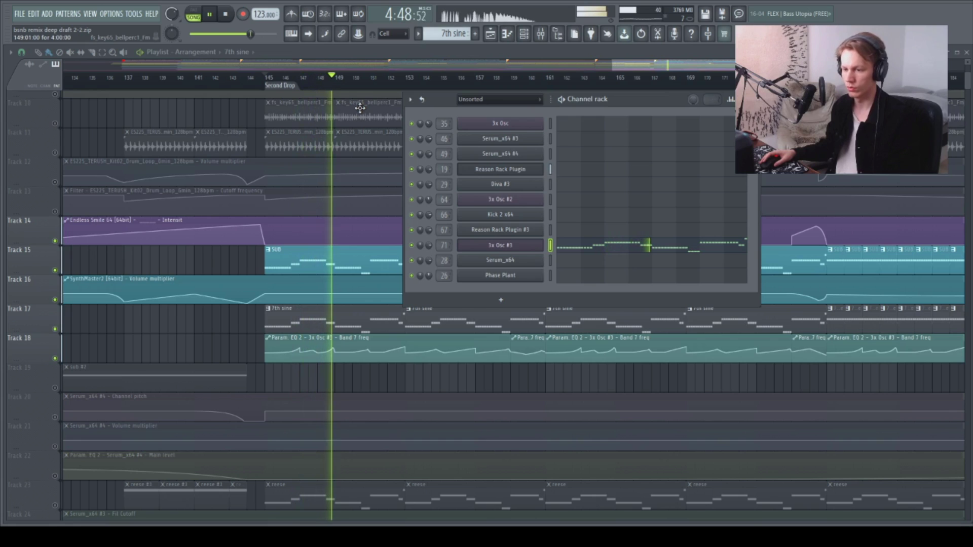
{"action": "key", "text": "space"}
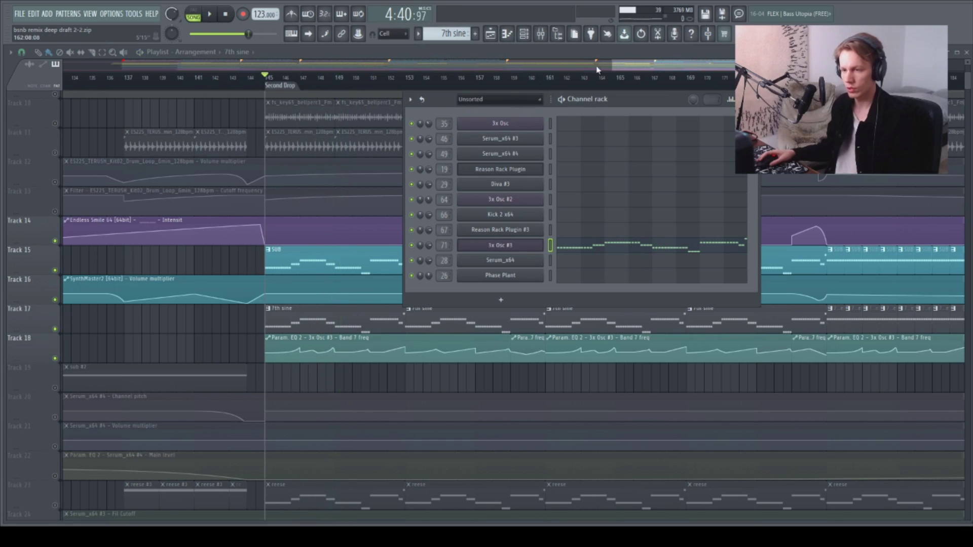
{"action": "key", "text": "F6"}
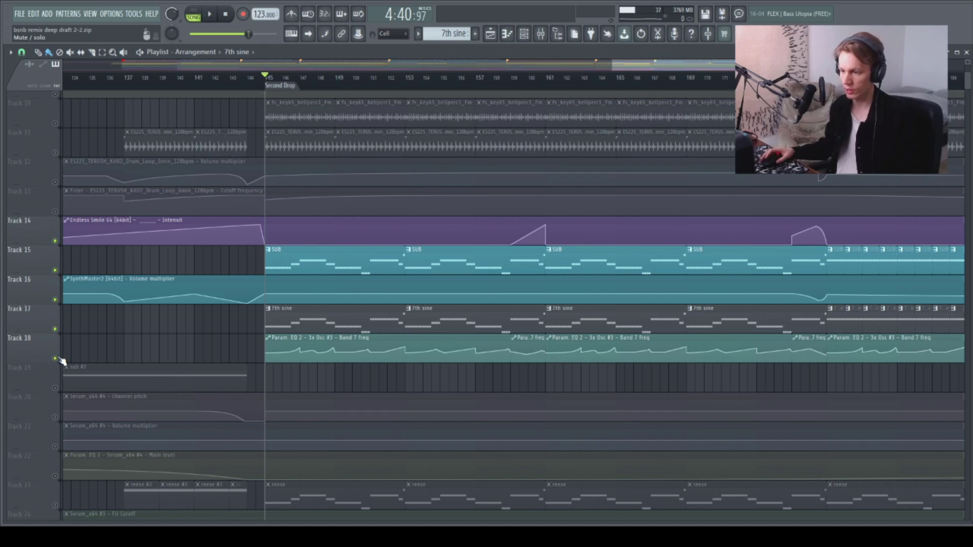
Zoom and scroll the playlist to frame the Second Drop.
{"action": "scroll", "coordinate": [257, 346], "scroll_direction": "up", "scroll_amount": 3}
{"action": "scroll", "coordinate": [256, 346], "scroll_direction": "up", "scroll_amount": 1}
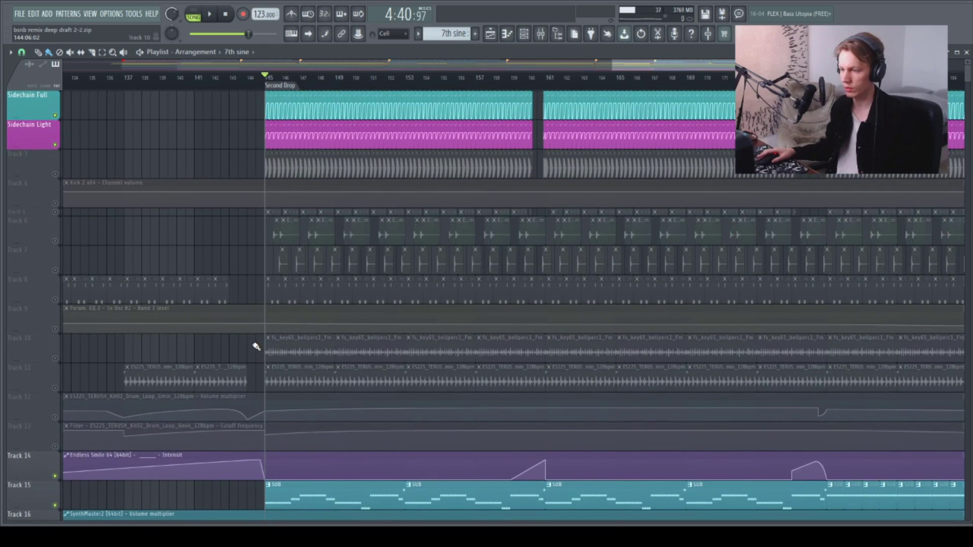
{"action": "scroll", "coordinate": [256, 346], "scroll_direction": "down", "scroll_amount": 3}
{"action": "scroll", "coordinate": [252, 348], "scroll_direction": "up", "scroll_amount": 2}
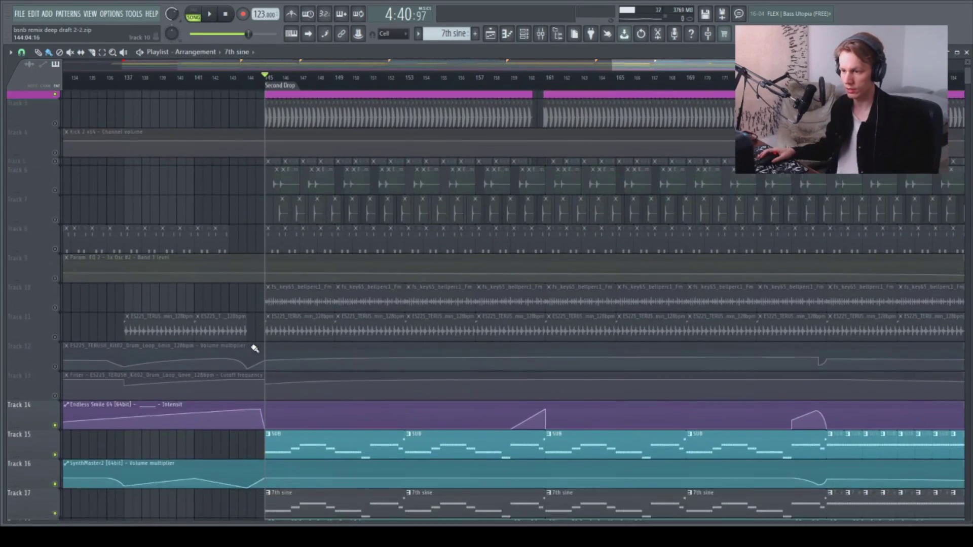
{"action": "scroll", "coordinate": [810, 266], "scroll_direction": "down", "scroll_amount": 5}
{"action": "scroll", "coordinate": [809, 266], "scroll_direction": "up", "scroll_amount": 1}
{"action": "scroll", "coordinate": [813, 264], "scroll_direction": "up", "scroll_amount": 2}
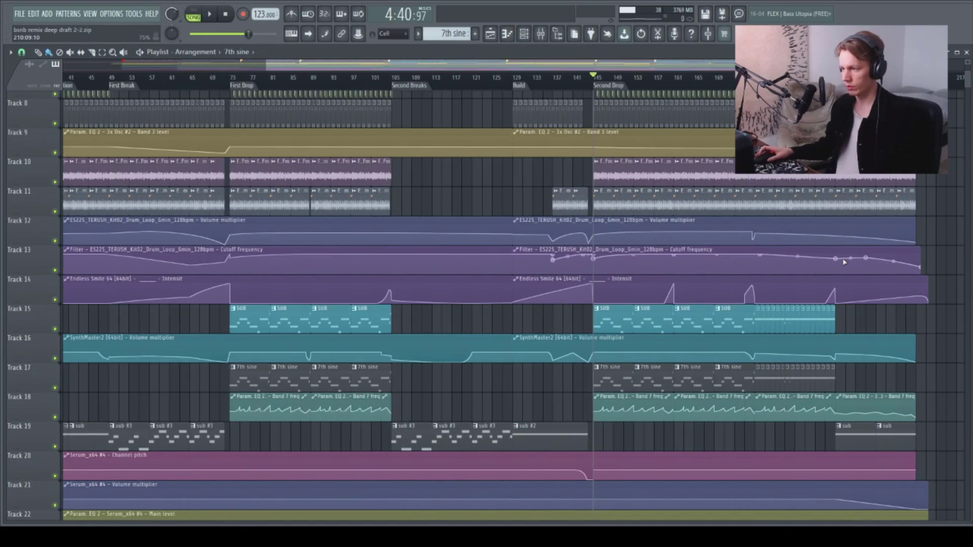
{"action": "scroll", "coordinate": [831, 263], "scroll_direction": "up", "scroll_amount": 4}
{"action": "scroll", "coordinate": [839, 261], "scroll_direction": "down", "scroll_amount": 4}
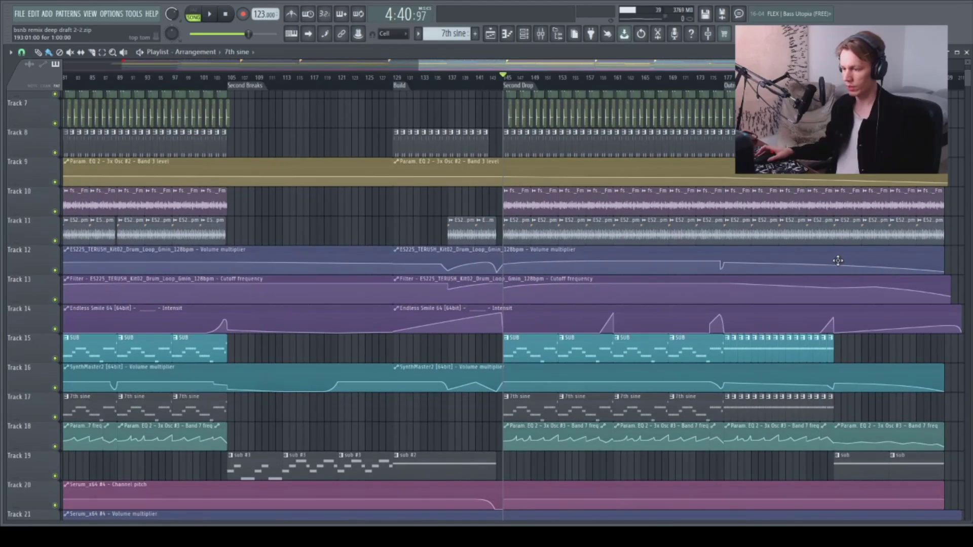
{"action": "scroll", "coordinate": [555, 201], "scroll_direction": "up", "scroll_amount": 4}
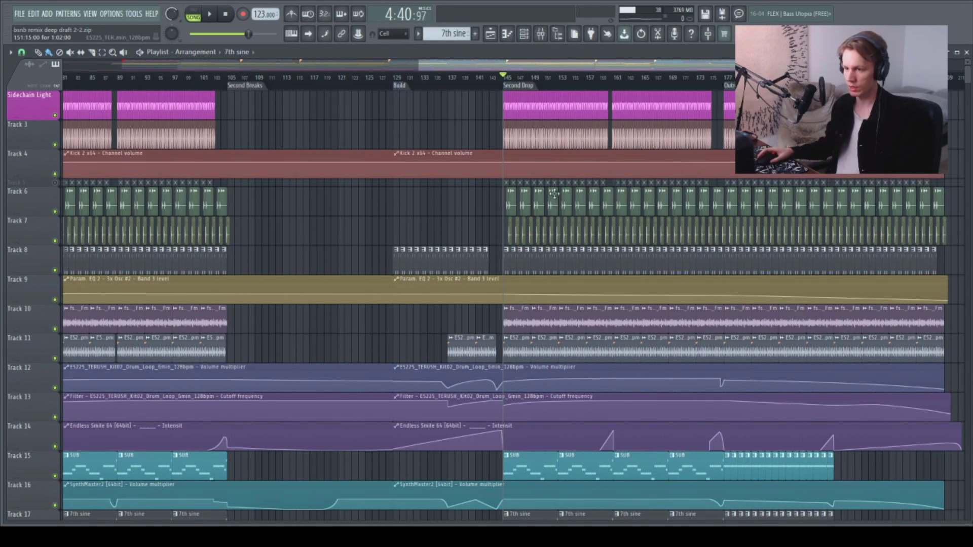
Play the arrangement from the Second Drop while scrolling down through the tracks.
{"action": "key", "text": "space"}
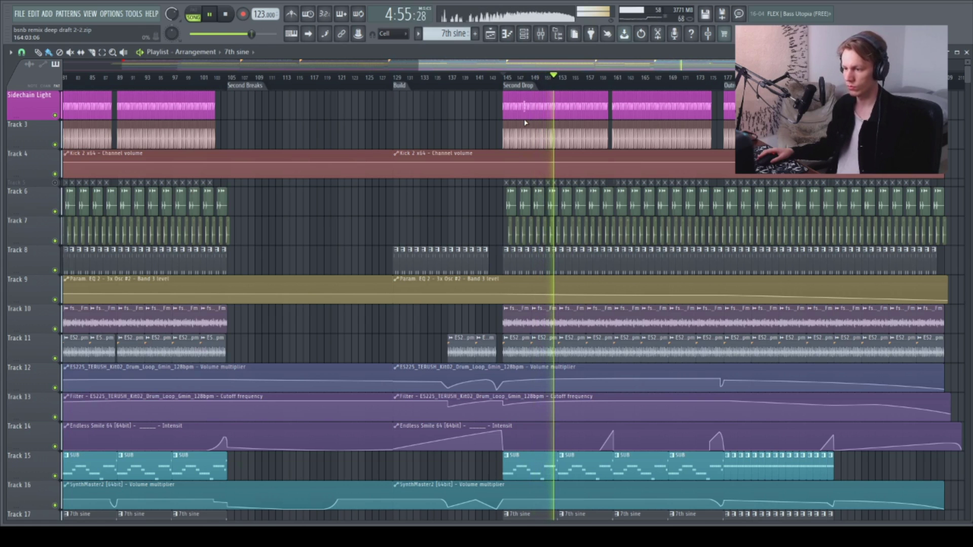
{"action": "scroll", "coordinate": [525, 122], "scroll_direction": "down", "scroll_amount": 6}
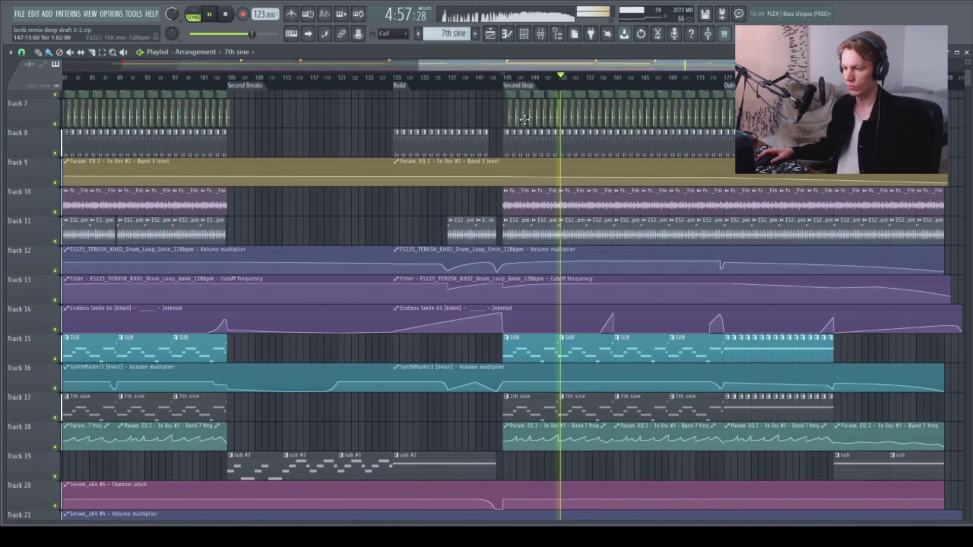
{"action": "scroll", "coordinate": [525, 124], "scroll_direction": "down", "scroll_amount": 10}
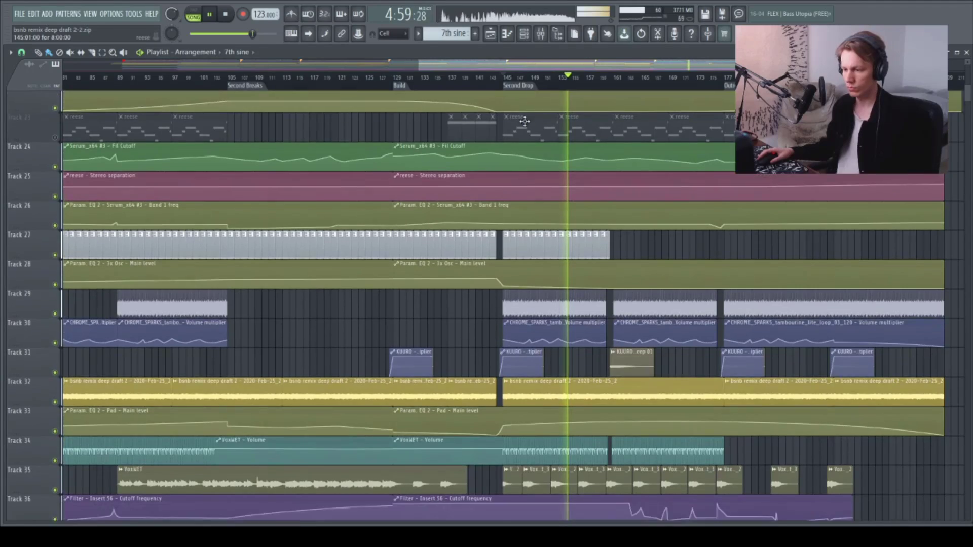
{"action": "scroll", "coordinate": [525, 124], "scroll_direction": "down", "scroll_amount": 1}
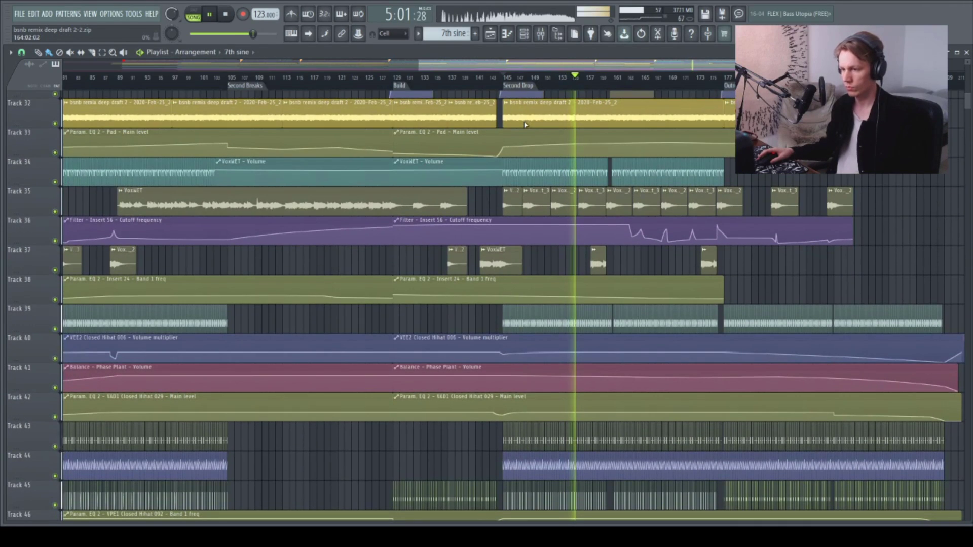
{"action": "scroll", "coordinate": [526, 124], "scroll_direction": "down", "scroll_amount": 1}
{"action": "scroll", "coordinate": [526, 124], "scroll_direction": "down", "scroll_amount": 5}
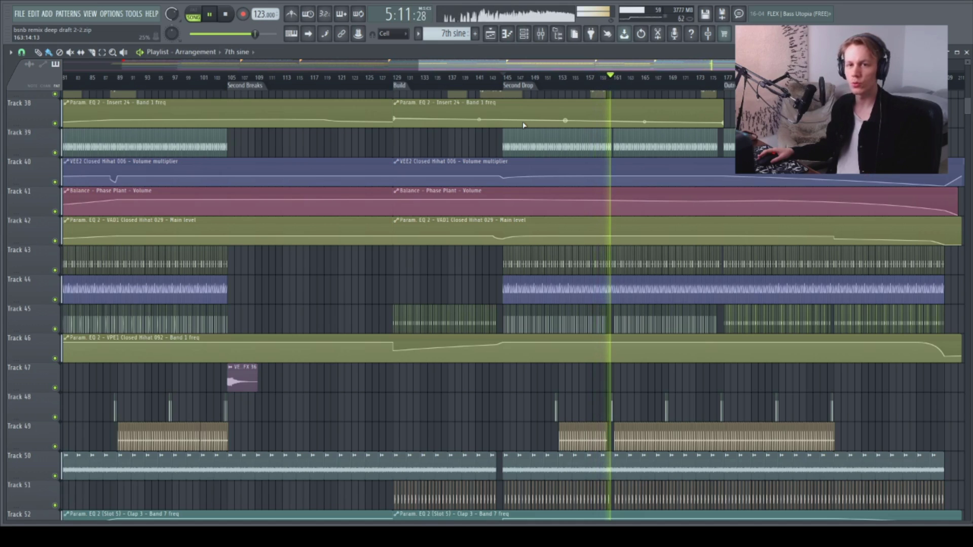
Stop playback and reset the song position to 0:00:00.
{"action": "key", "text": "space"}
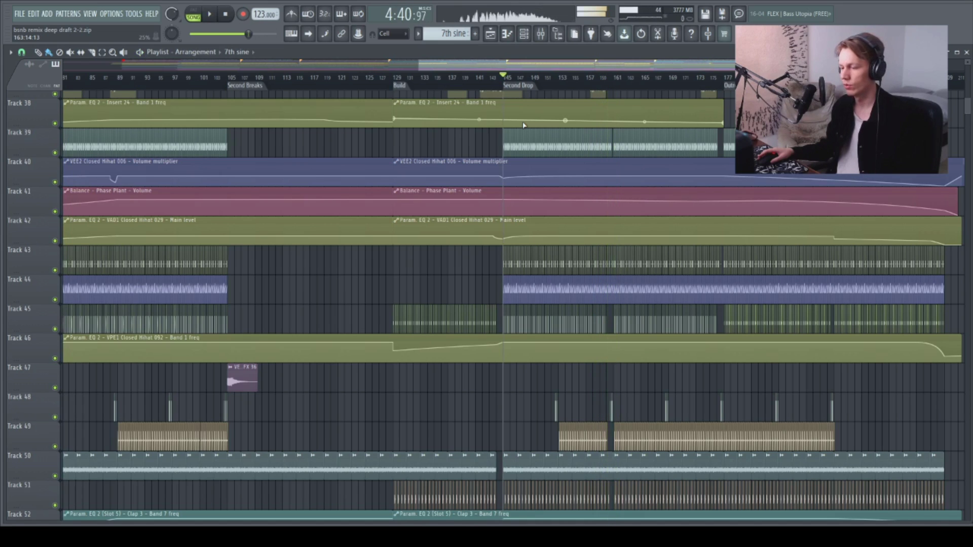
{"action": "left_click", "coordinate": [225, 14]}
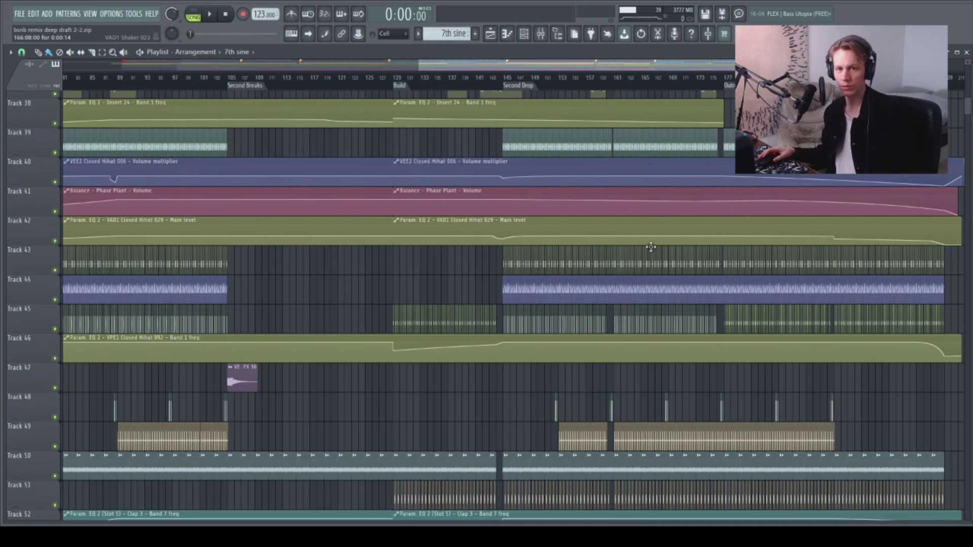